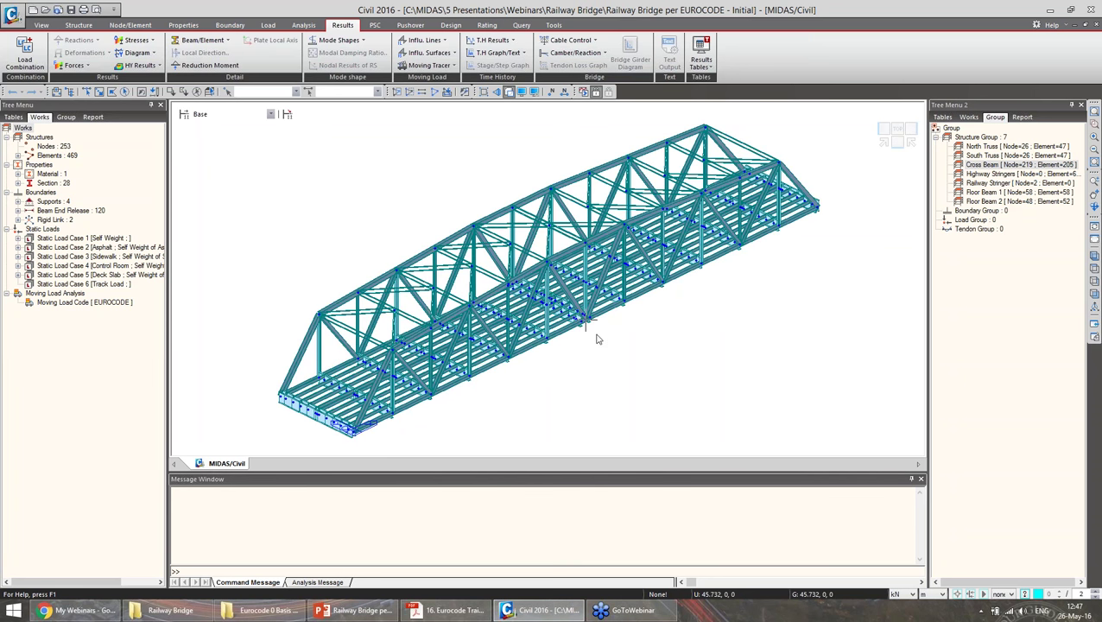
Display the truss bridge model as a wireframe and switch the load type to Moving Load
mouse_move(596, 340)
ctrl+middle_down()
mouse_move(585, 319)
mouse_move(577, 338)
ctrl+middle_up()
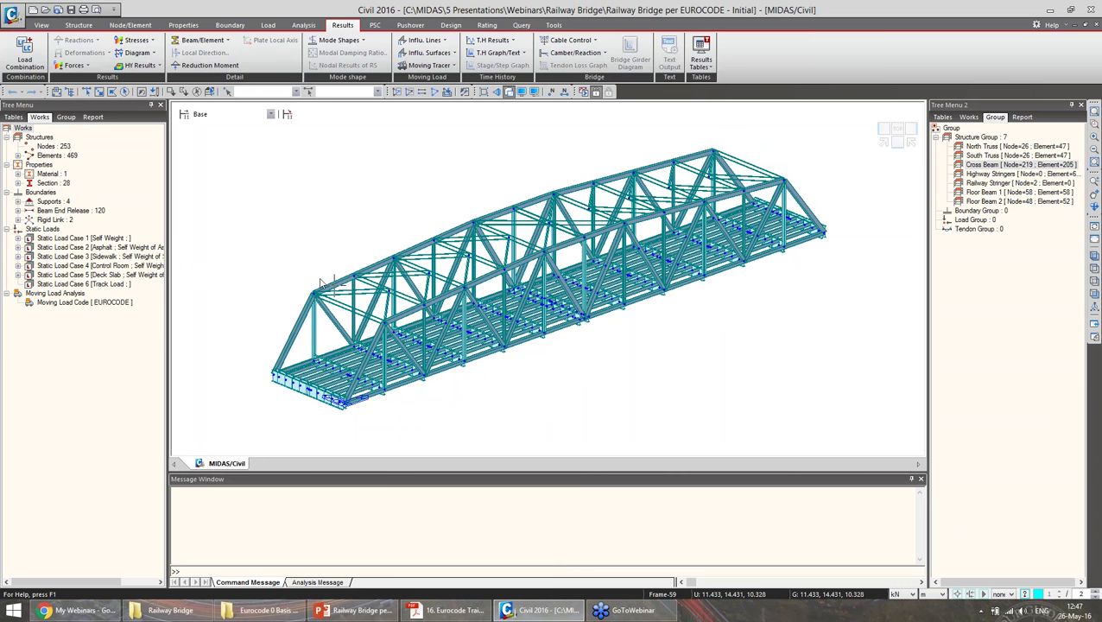
key(ctrl+h)
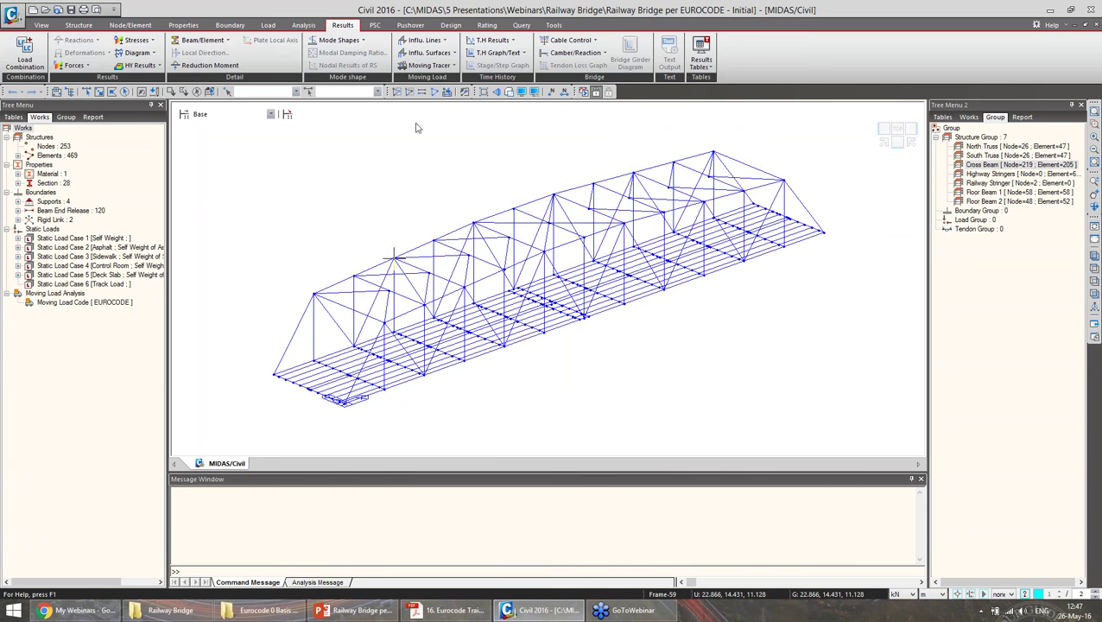
click(268, 25)
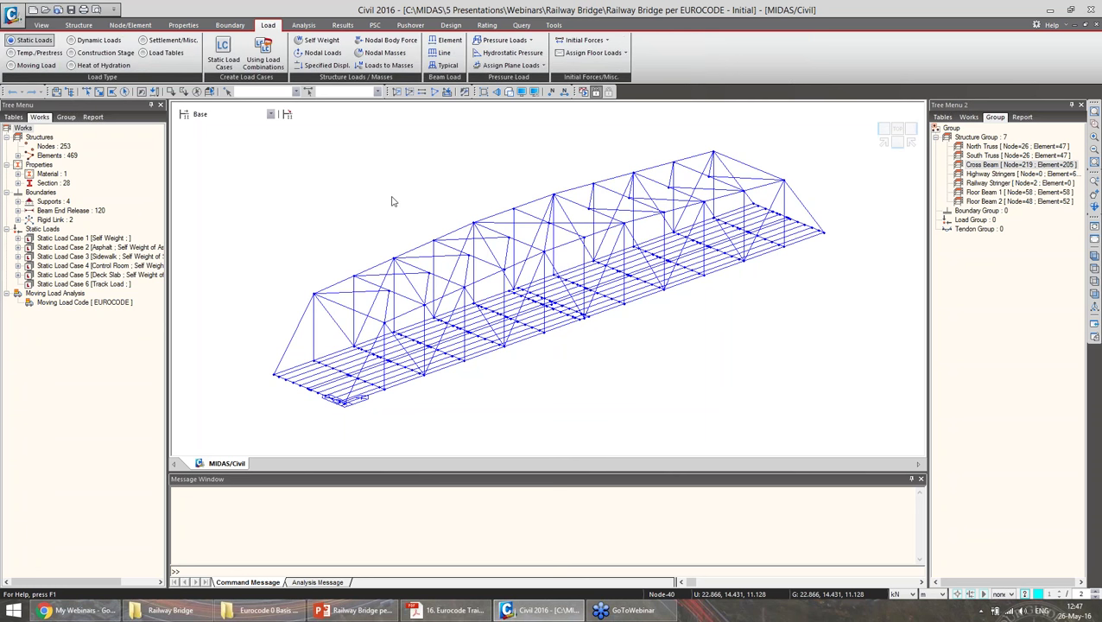
click(34, 64)
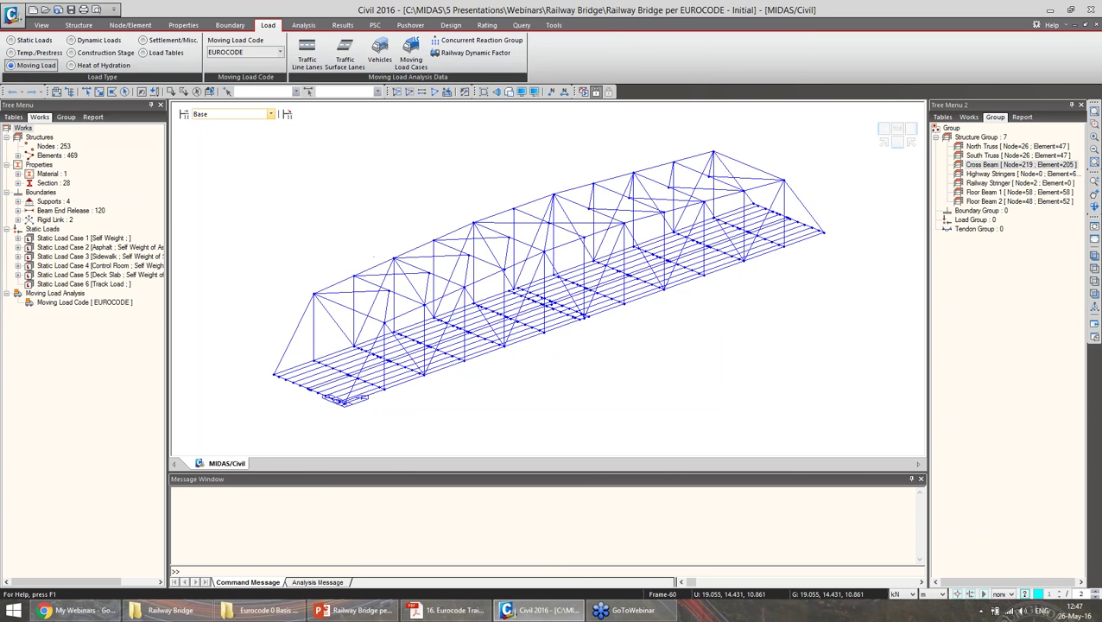
Select everything on the XY plane at deck level by picking a deck corner node, and activate only that selection
click(209, 90)
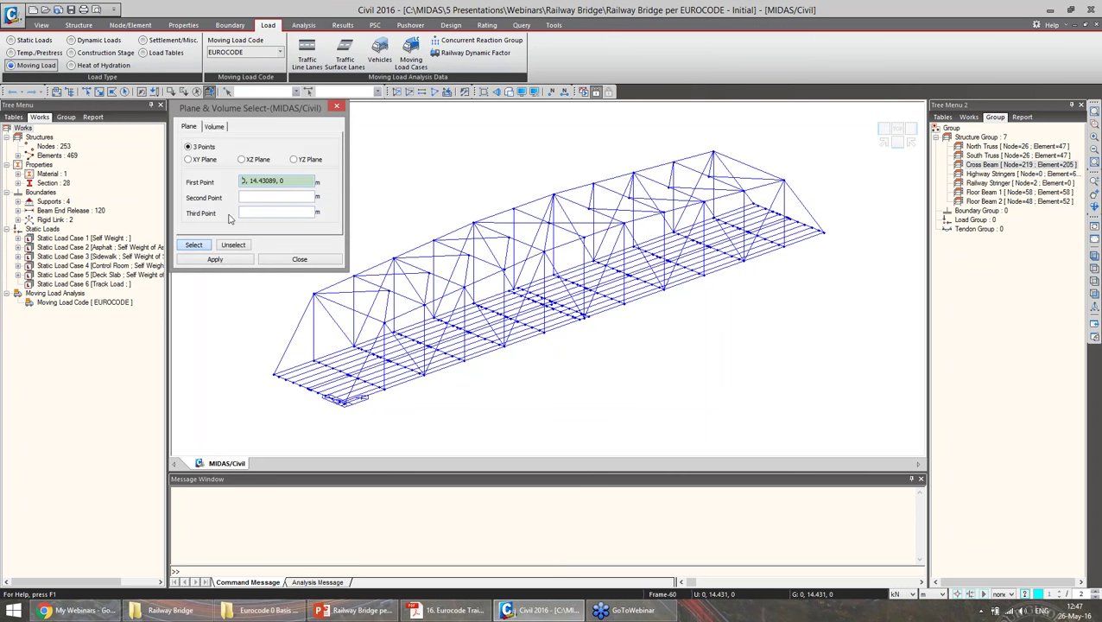
click(189, 160)
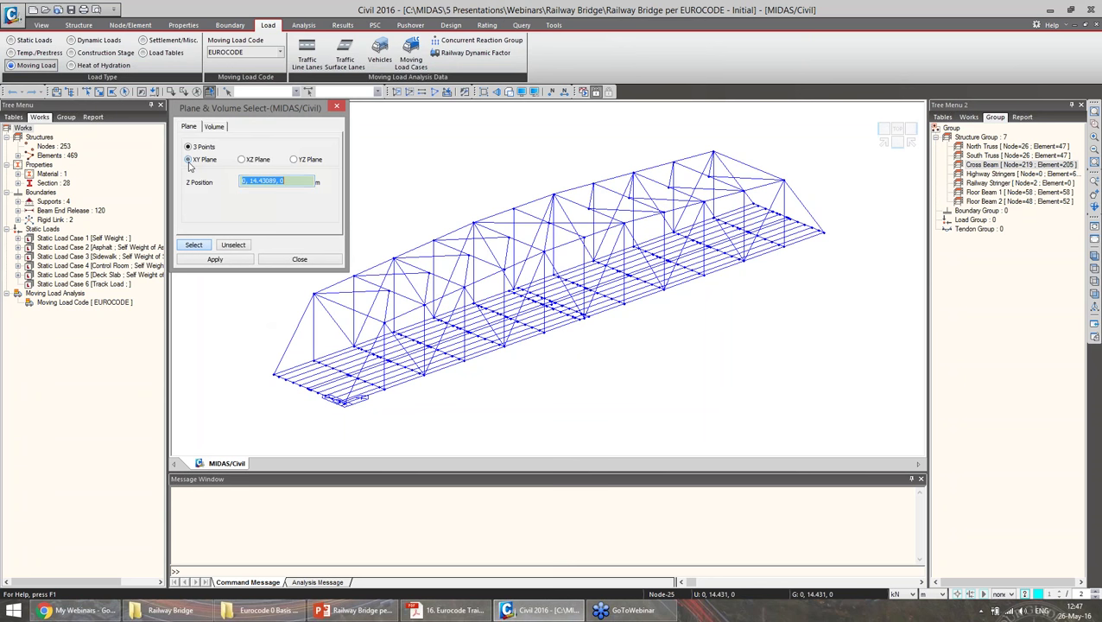
click(275, 374)
click(299, 259)
key(F2)
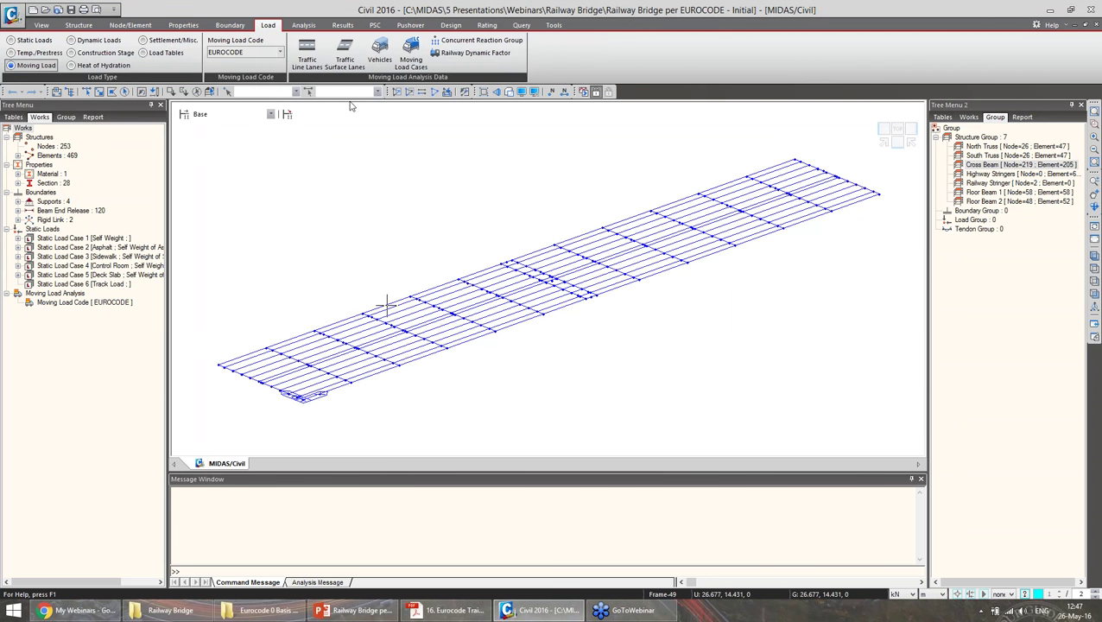
Start a new traffic line lane named Track 1 with an eccentricity of -3 m
click(307, 59)
drag(93, 25, 149, 36)
click(177, 85)
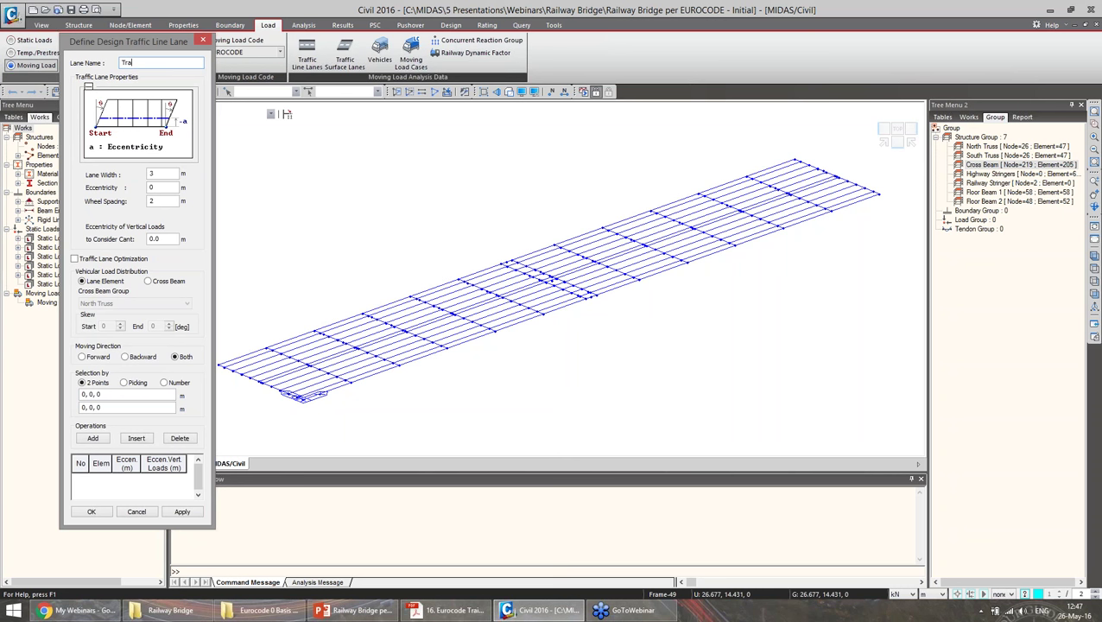
text(Track 1)
double_click(172, 187)
text(-3)
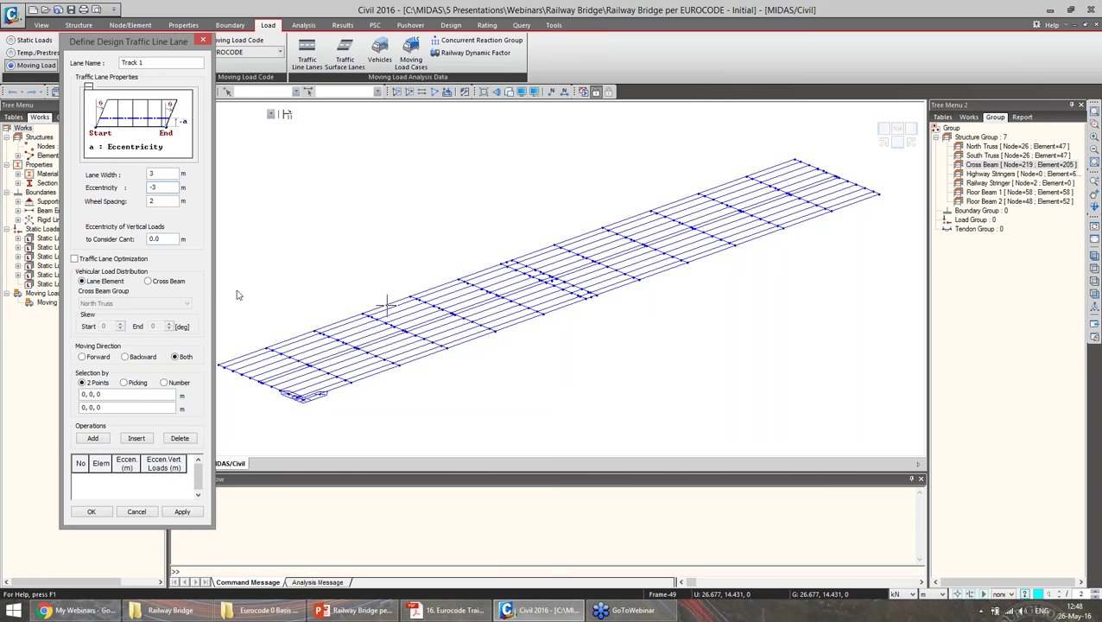
Set Track 1's vehicular load distribution to Cross Beam using the Cross Beam group, and check that group's members in the model
click(149, 281)
click(143, 303)
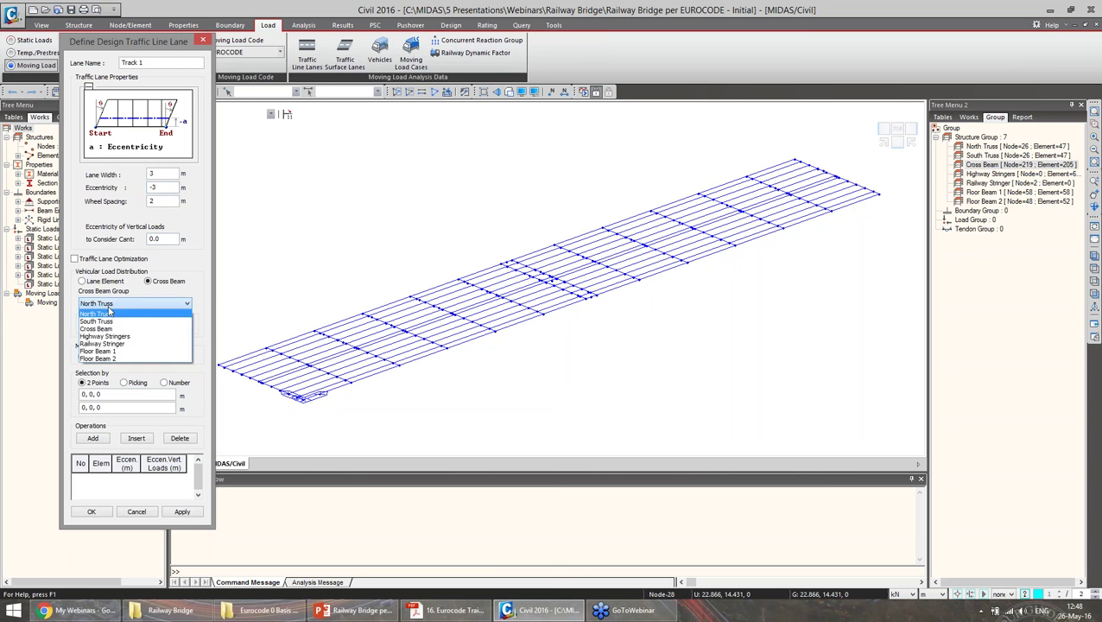
click(143, 328)
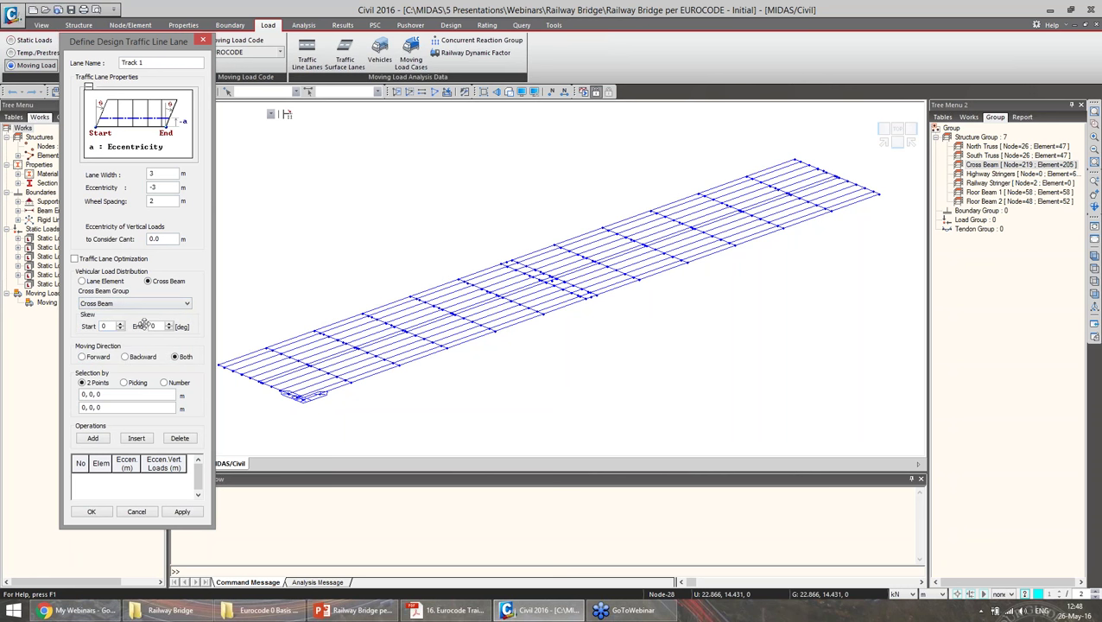
double_click(1019, 164)
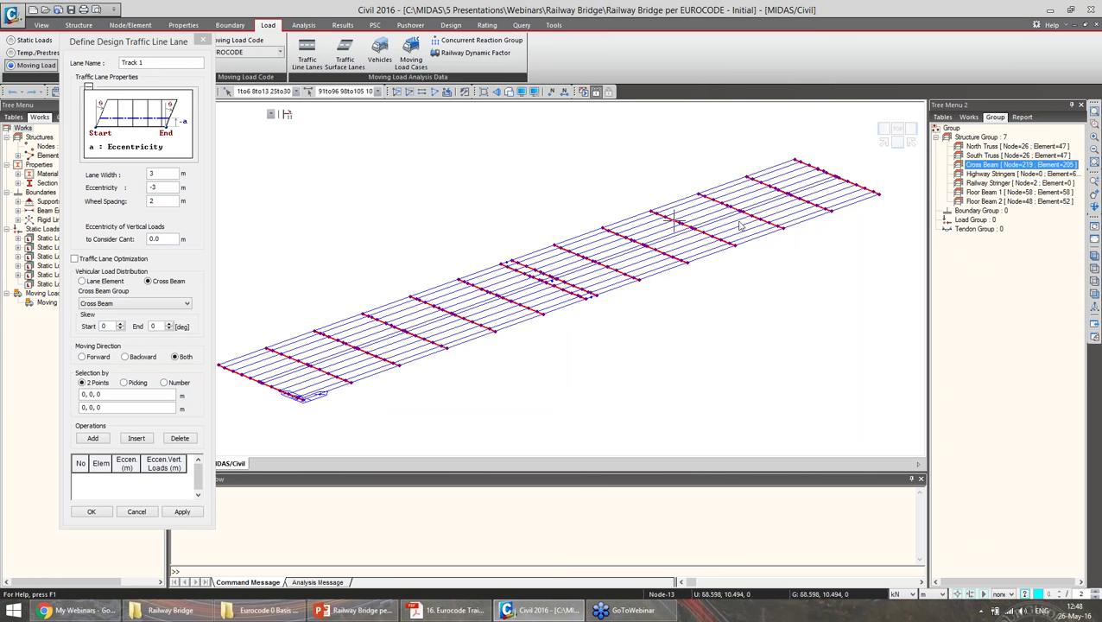
click(781, 326)
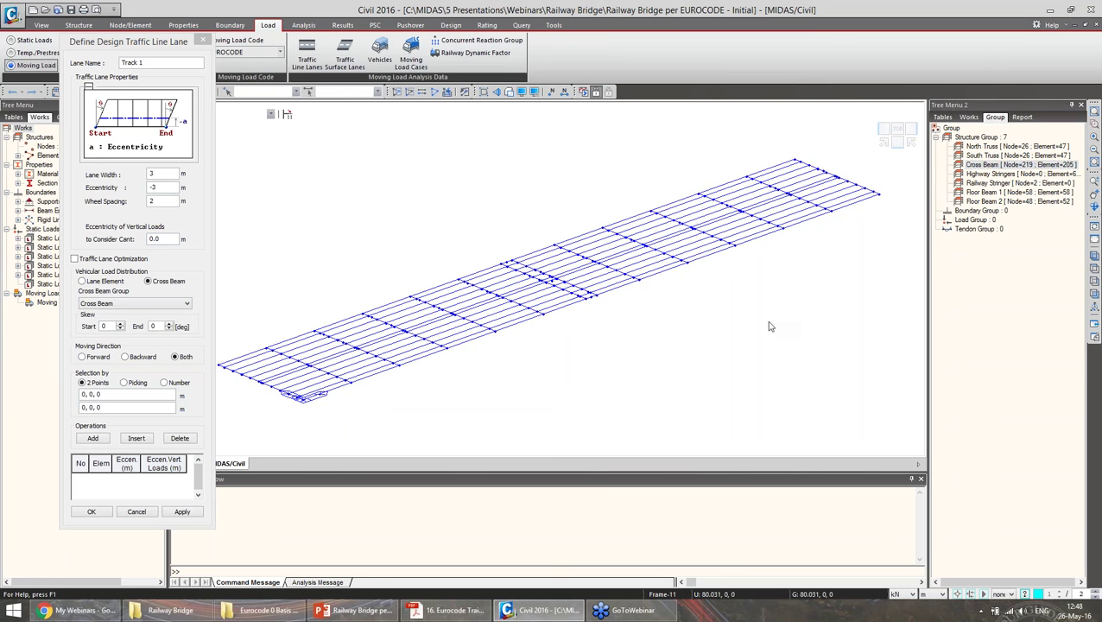
Assign Track 1 to the stringer line from 0, 1.016, 0 to 91.464, 1.016, 0 in plan view and save the lane
click(148, 395)
click(306, 401)
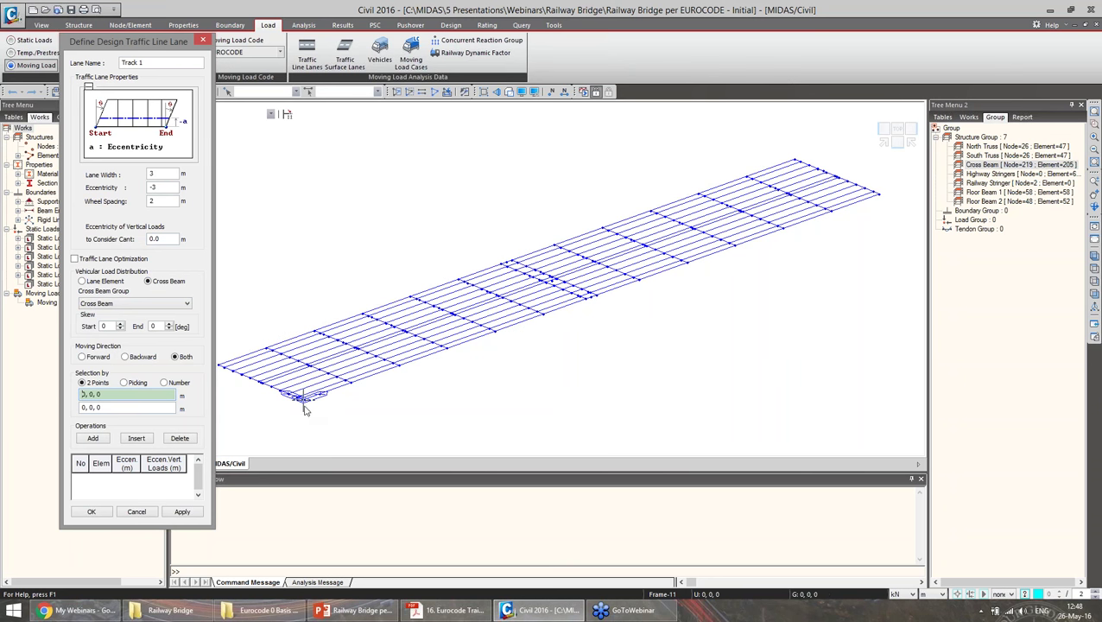
click(896, 131)
drag(164, 41, 134, 42)
click(218, 325)
click(874, 326)
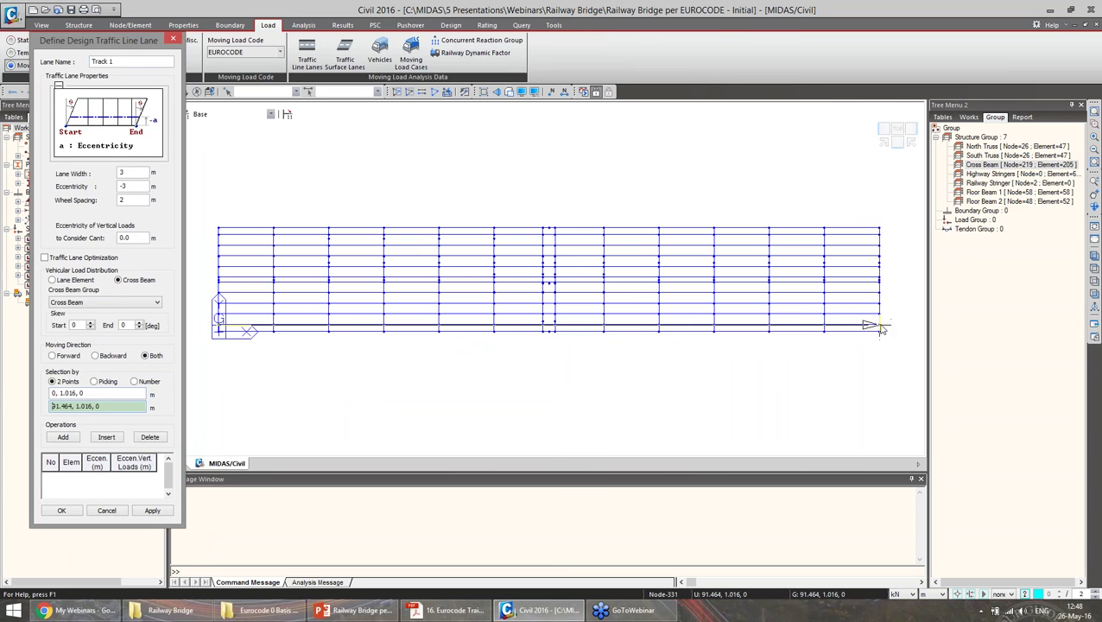
click(875, 325)
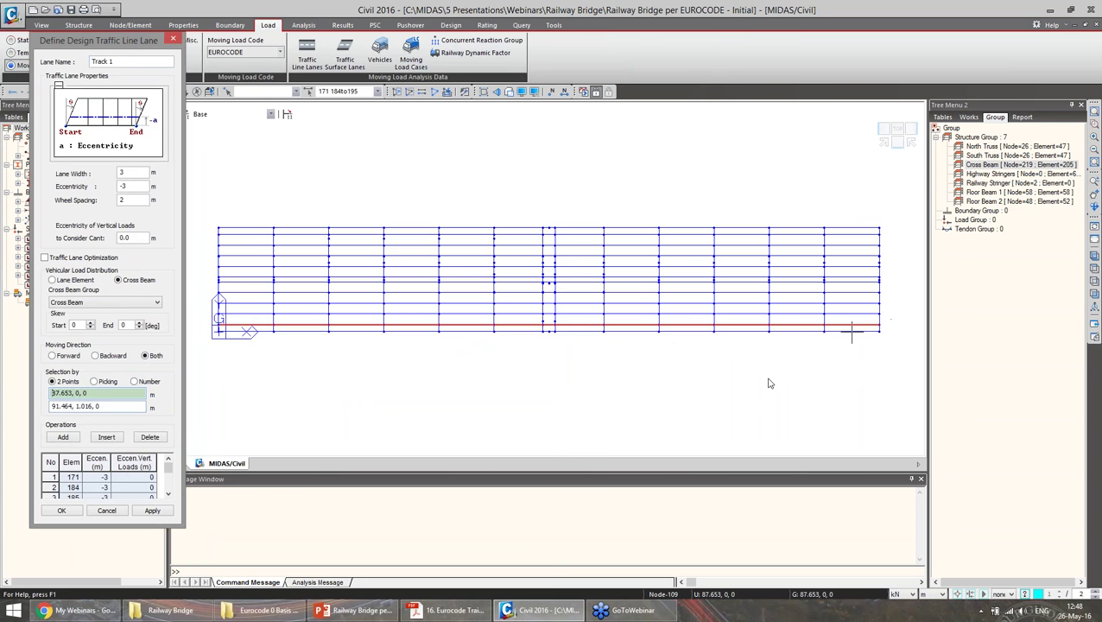
click(59, 511)
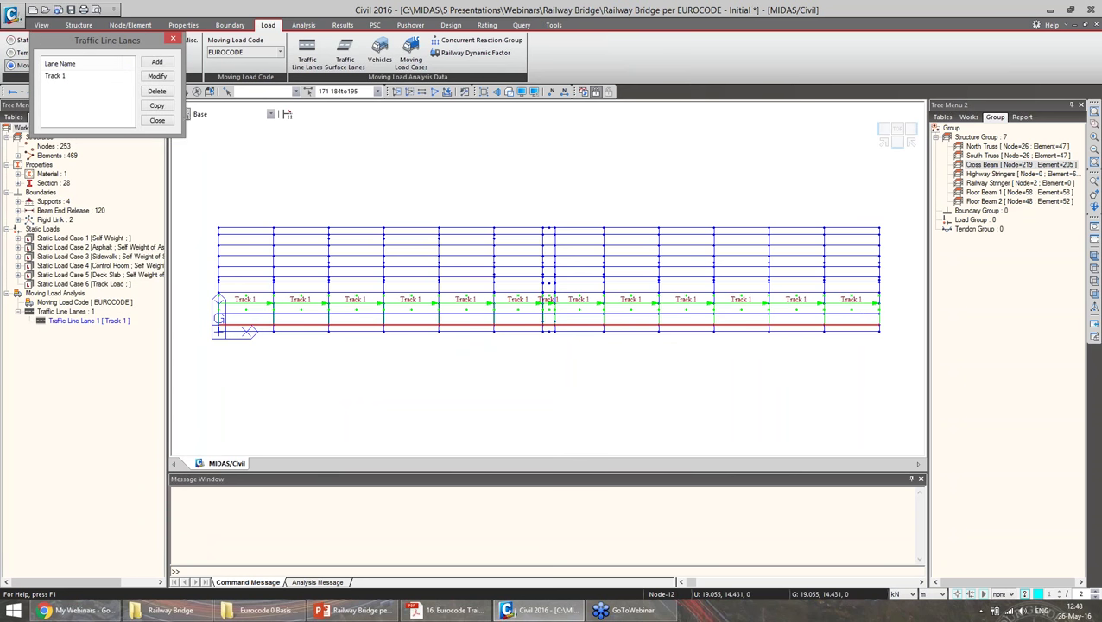
Add a second traffic line lane named Track 2 with eccentricity -9.2 m and Cross Beam load distribution
click(156, 62)
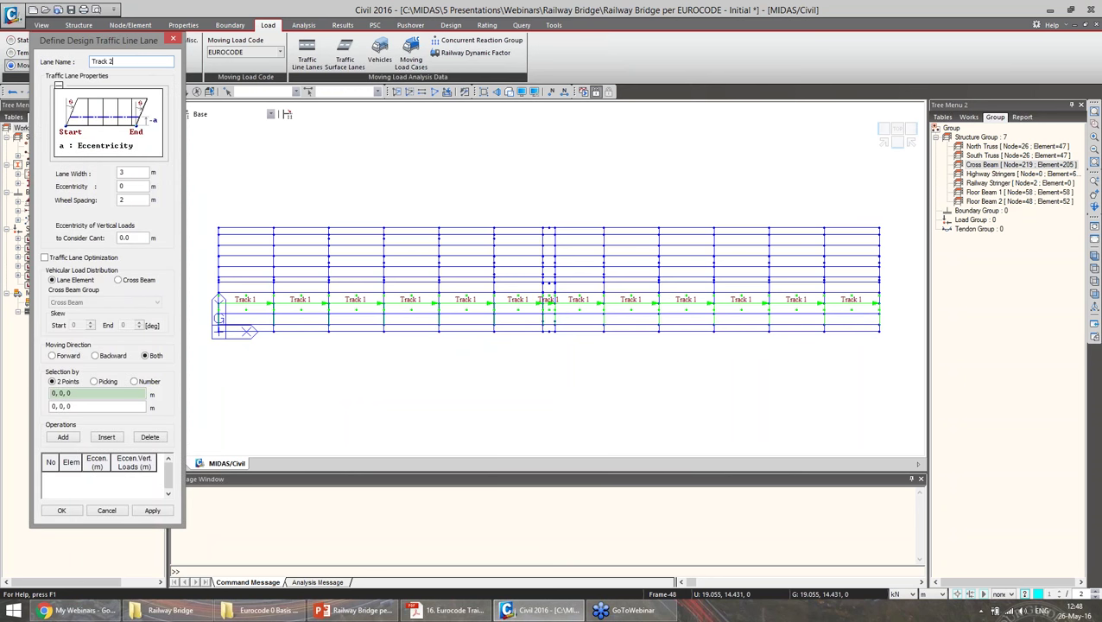
double_click(130, 186)
text(-9.2)
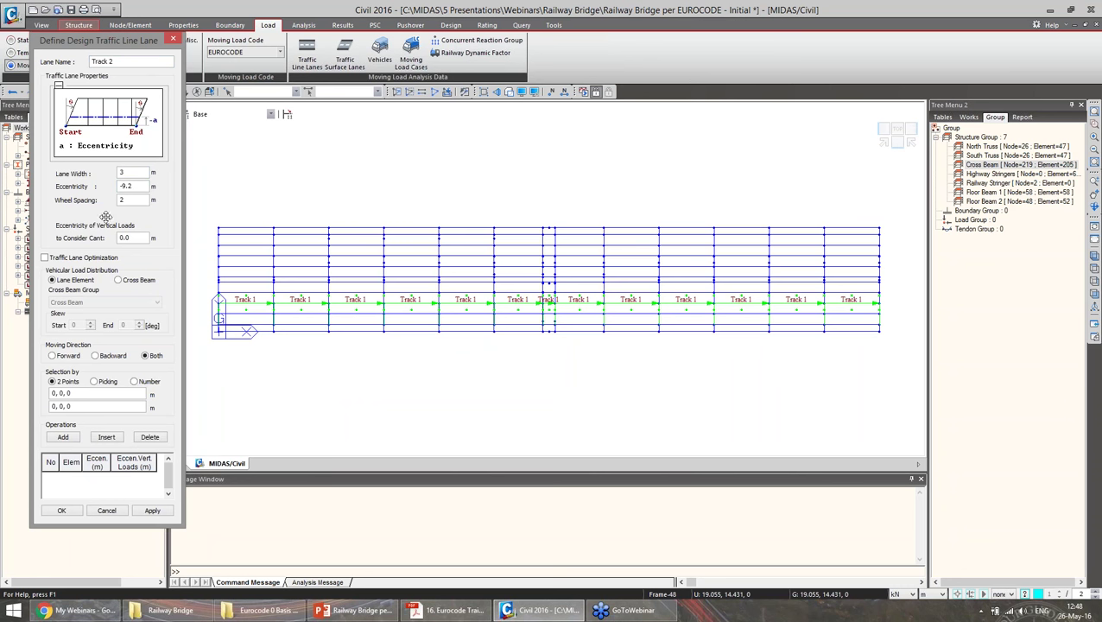
click(118, 280)
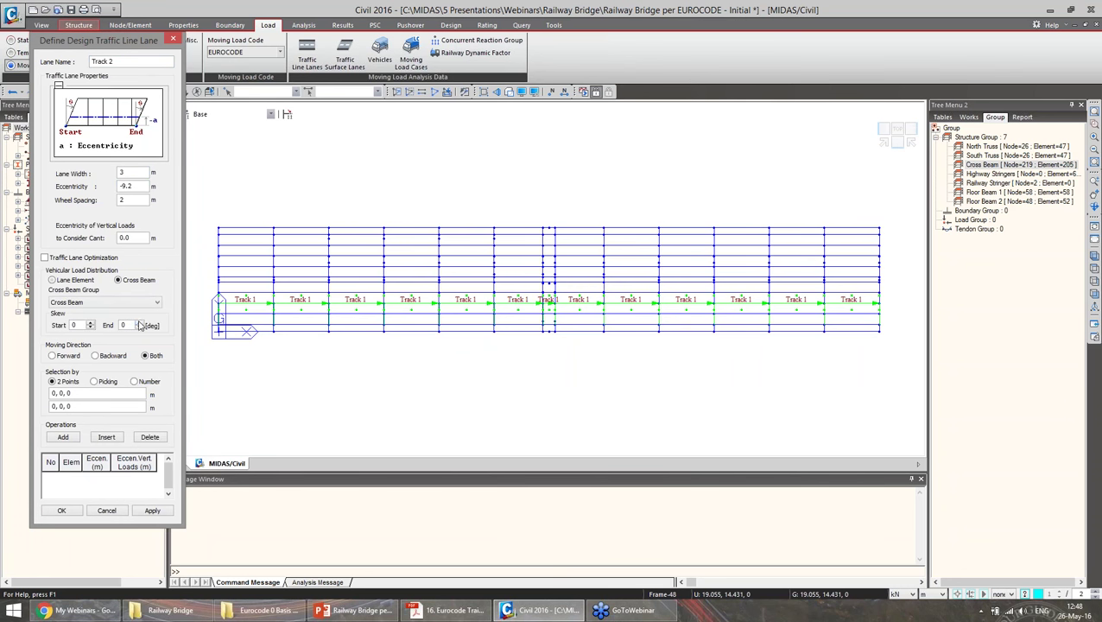
Assign Track 2 to the stringer line from 0, 1.016, 0 to 91.464, 1.016, 0, save it and finish the lane definitions
click(96, 393)
click(222, 327)
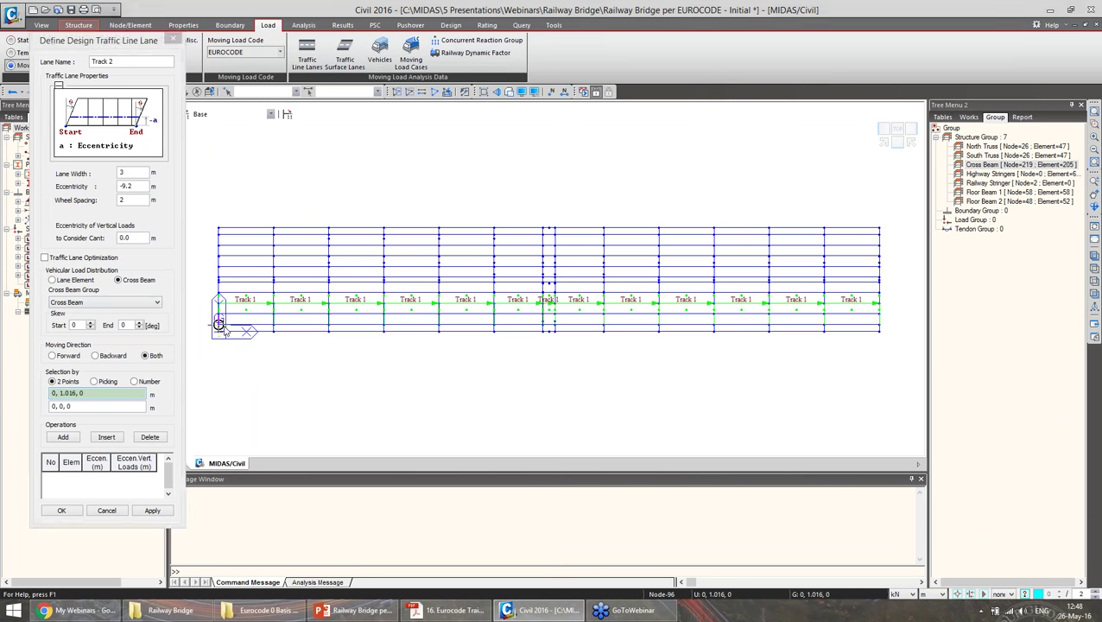
click(880, 326)
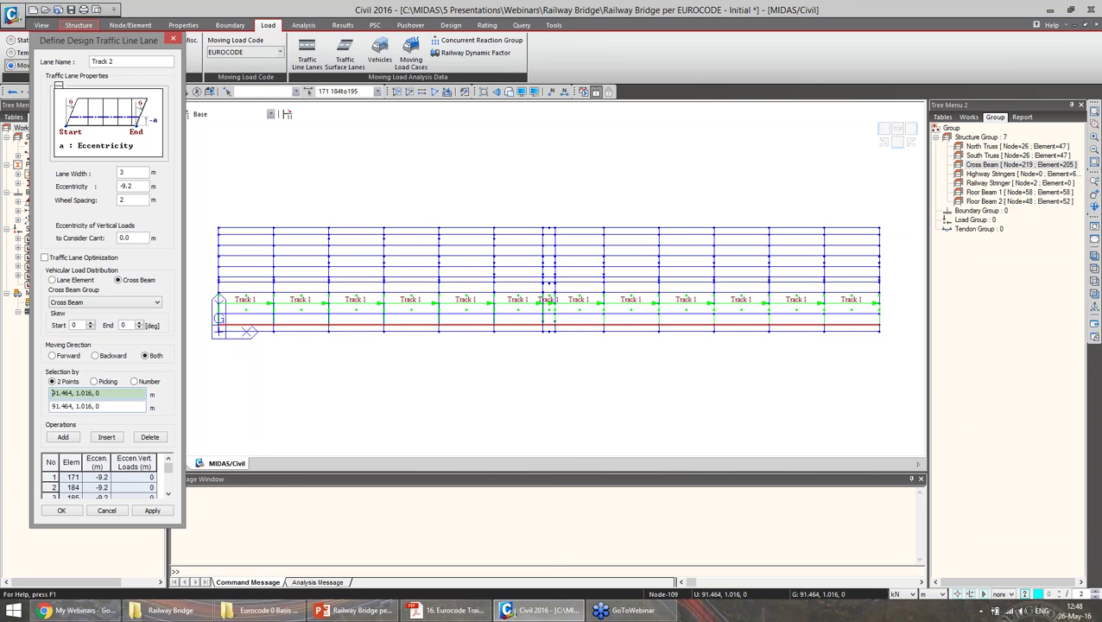
click(63, 509)
click(162, 121)
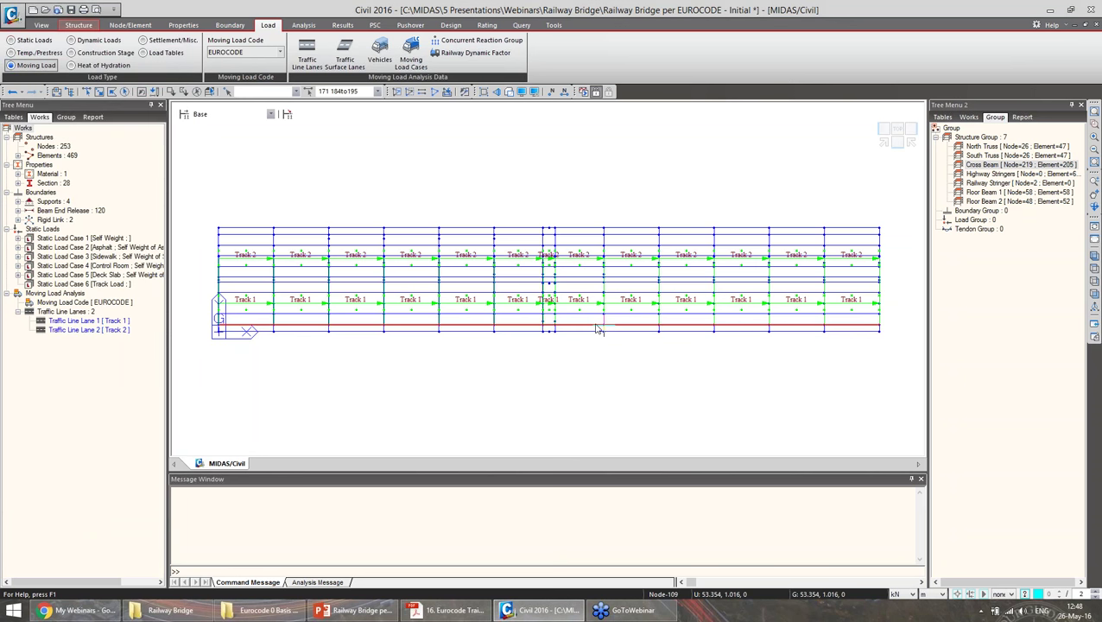
Show the whole bridge again with its member sections in a 3D view, and hide the traffic line lane display
middle_drag(635, 342, 737, 318)
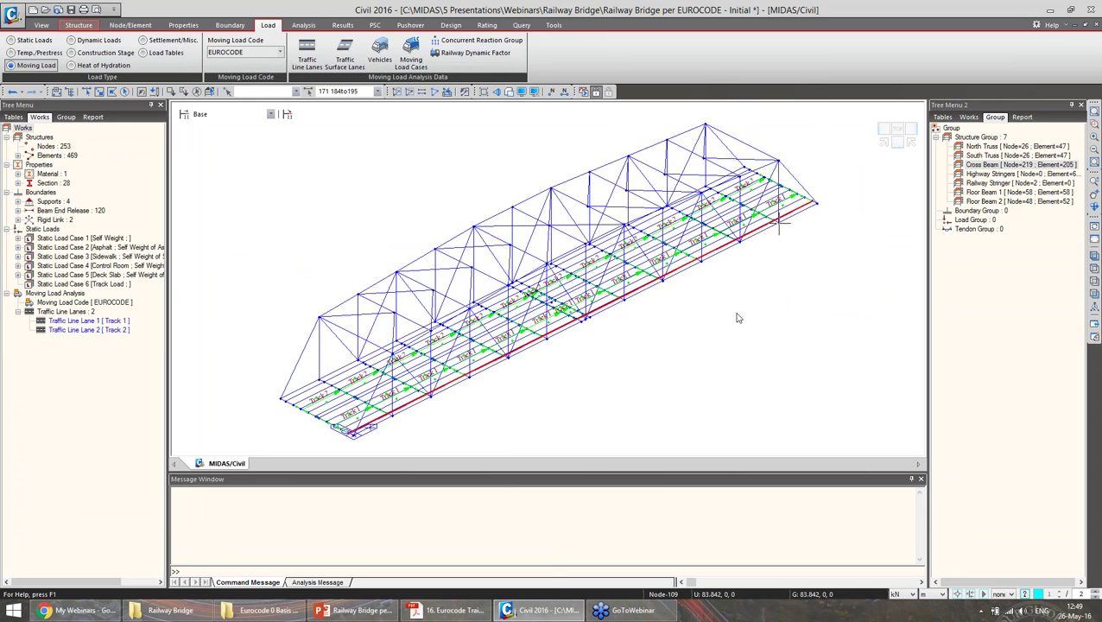
key(ctrl+h)
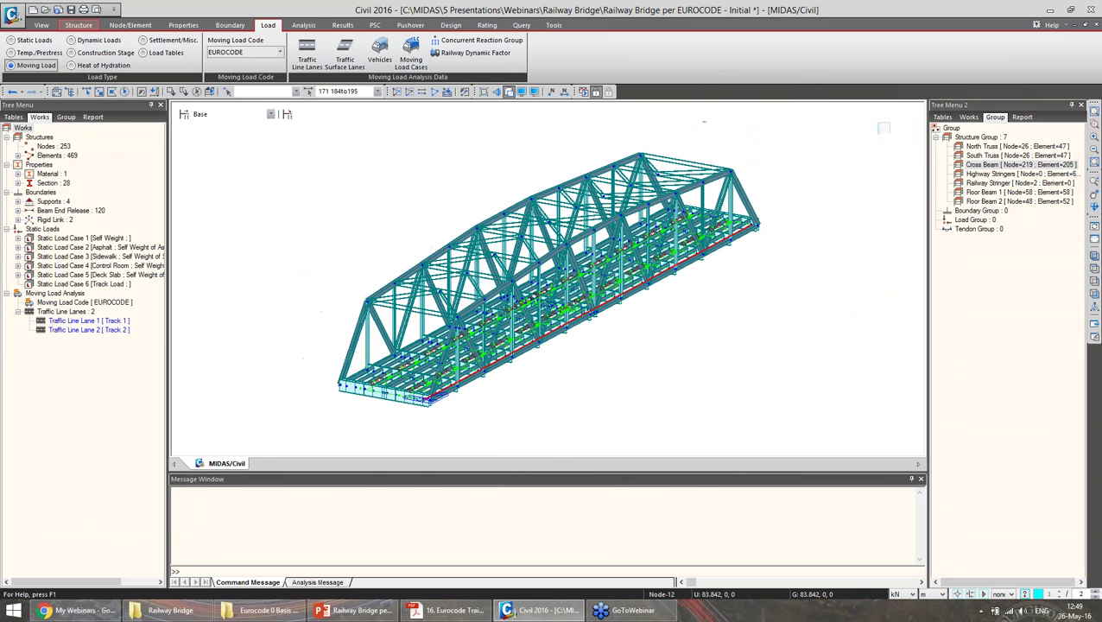
right_click(88, 311)
click(129, 332)
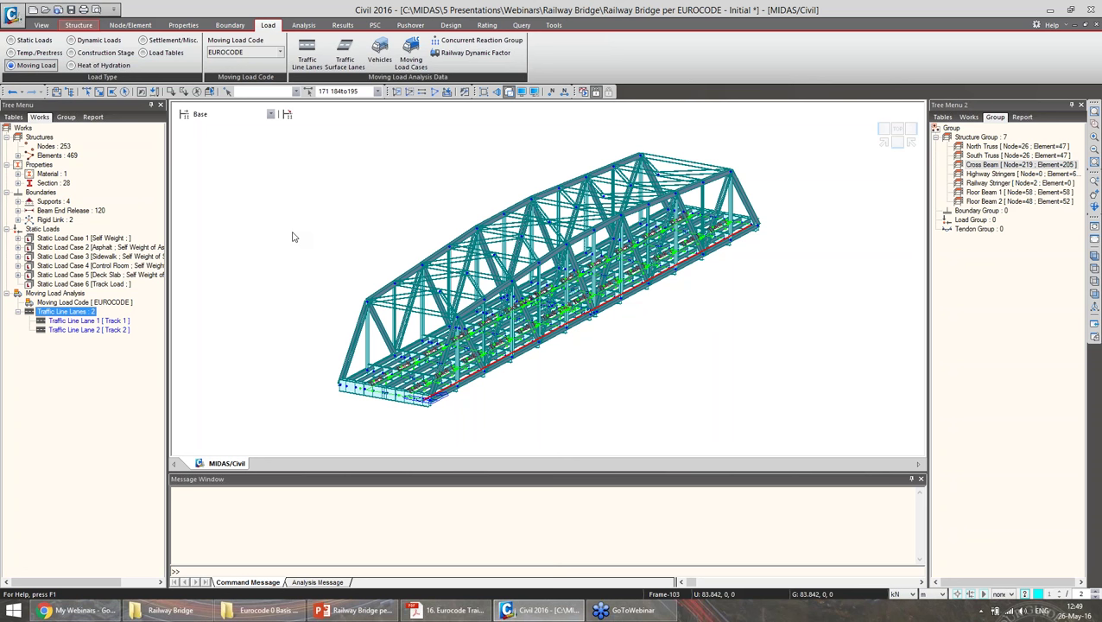
right_click(76, 314)
click(92, 331)
Add the standard vehicle Load Model 71 from EN 1991-2:2003 - Rail Traffic Load with an adjustment factor of 1.33 and no lateral eccentricity
click(394, 54)
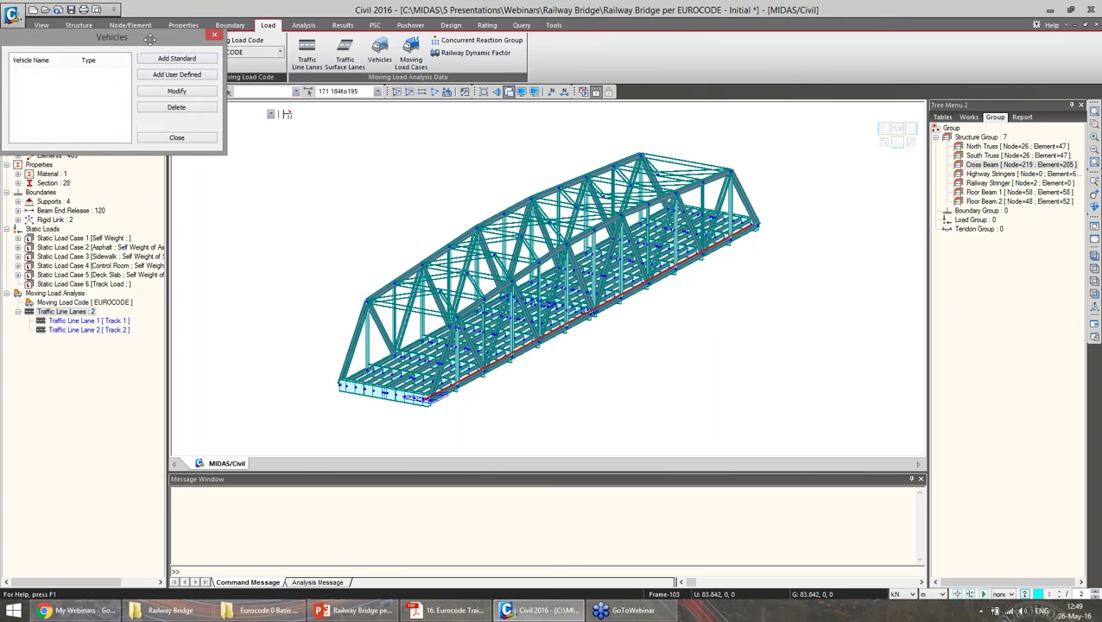
drag(492, 120, 509, 130)
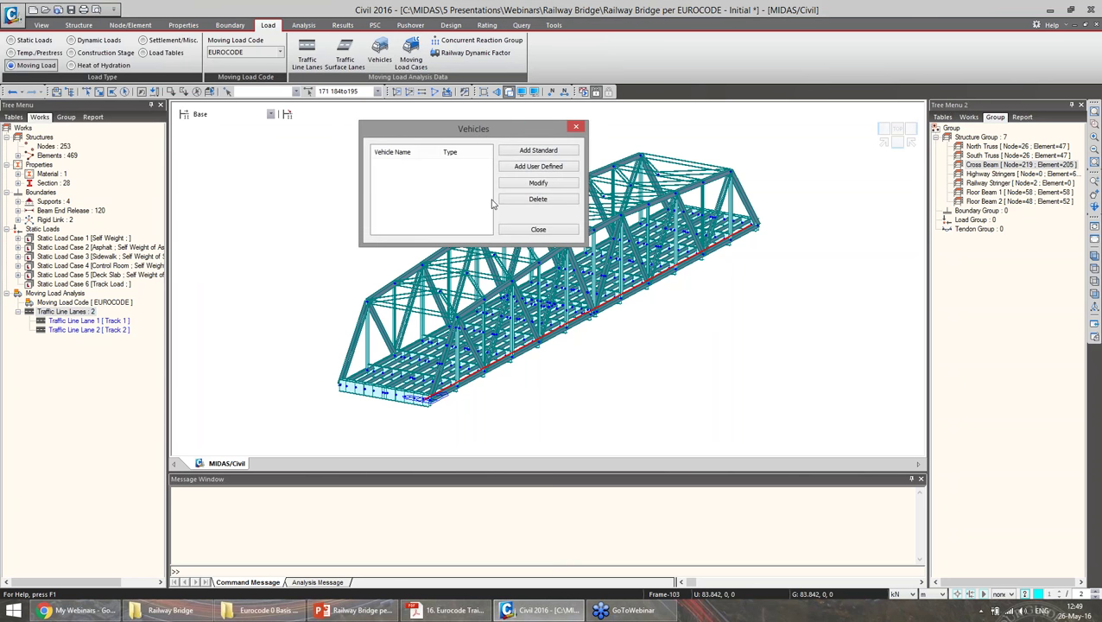
click(531, 150)
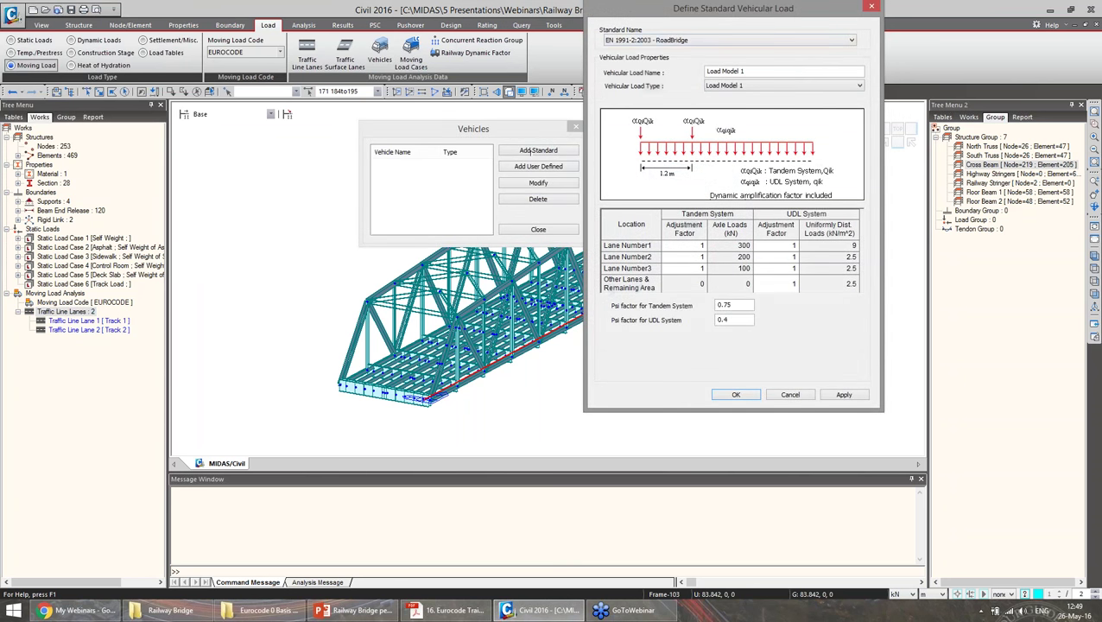
drag(760, 13, 496, 67)
click(411, 97)
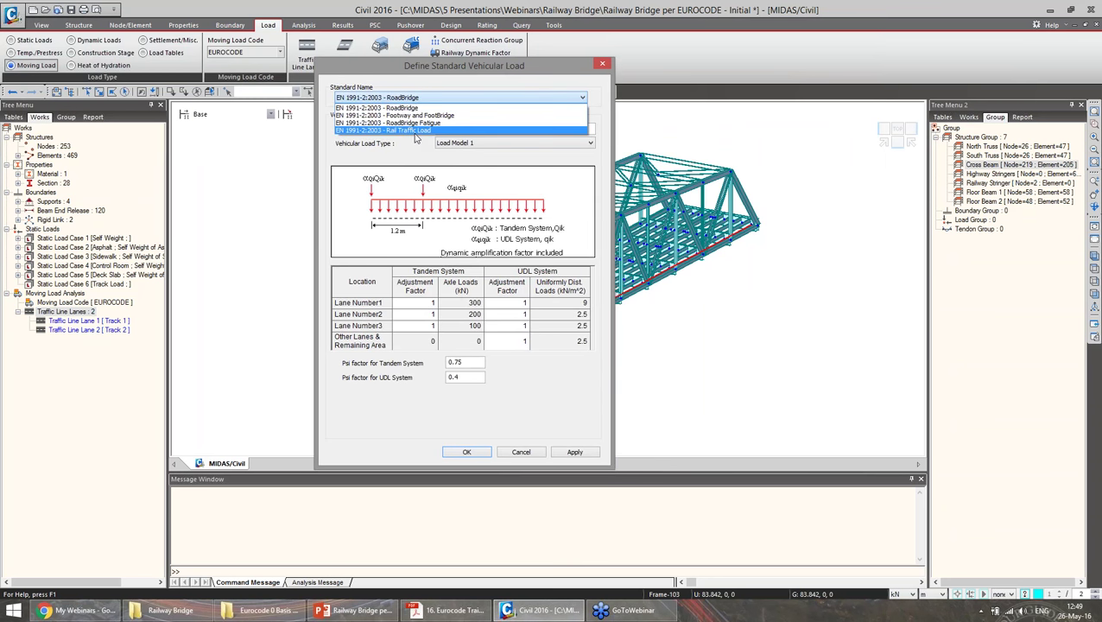
click(434, 131)
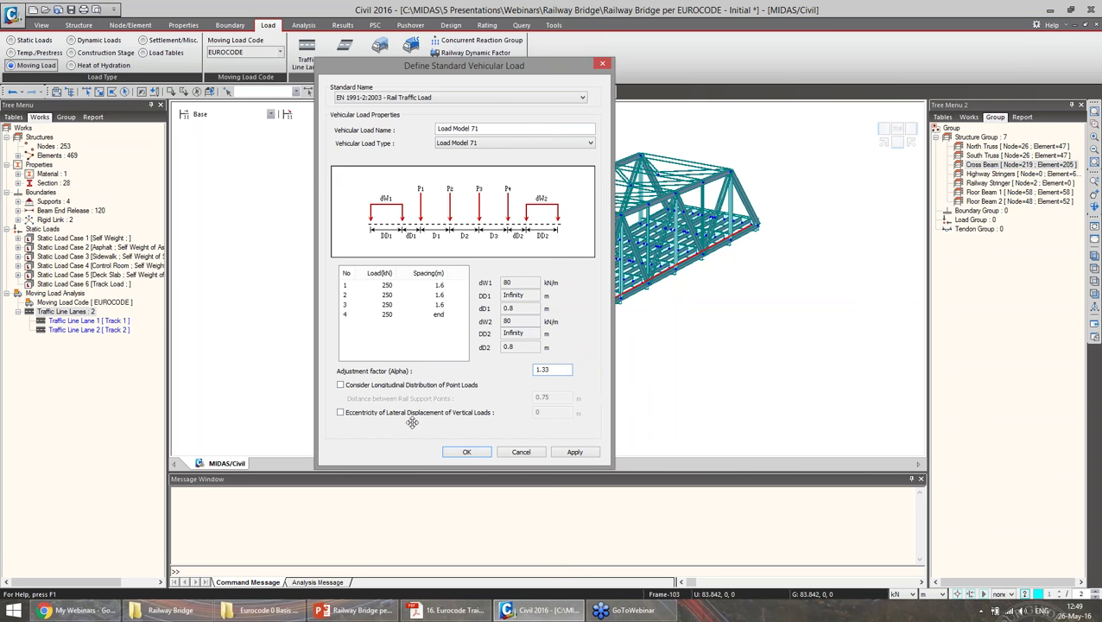
click(341, 412)
click(368, 413)
click(575, 452)
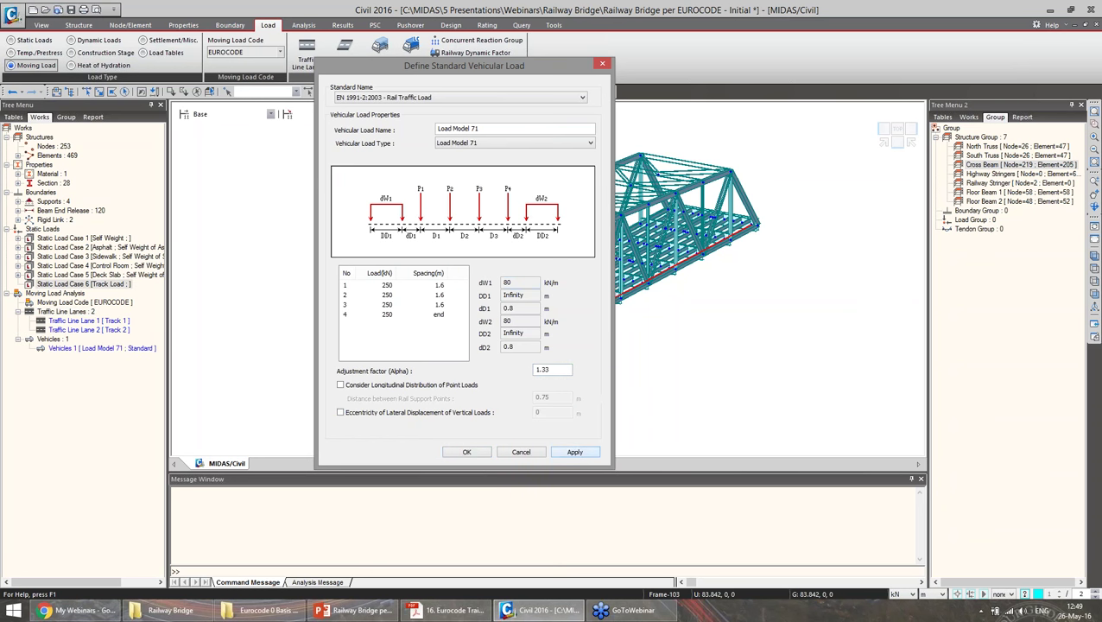
Add the rail vehicle Load Model SW/0 with an adjustment factor of 1.33
click(488, 142)
click(462, 161)
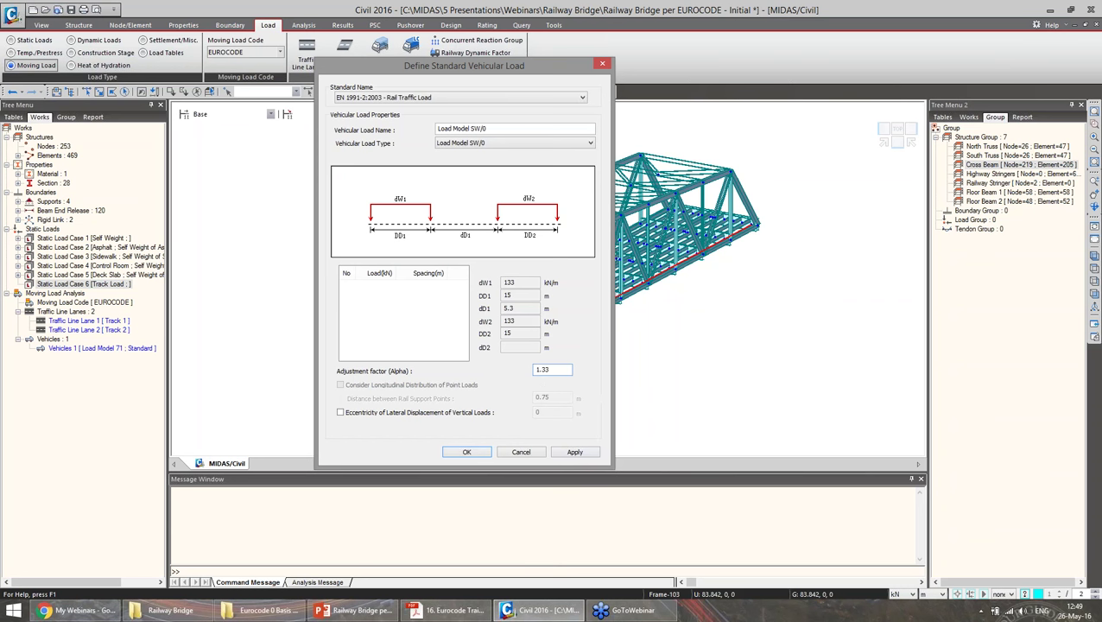
click(575, 452)
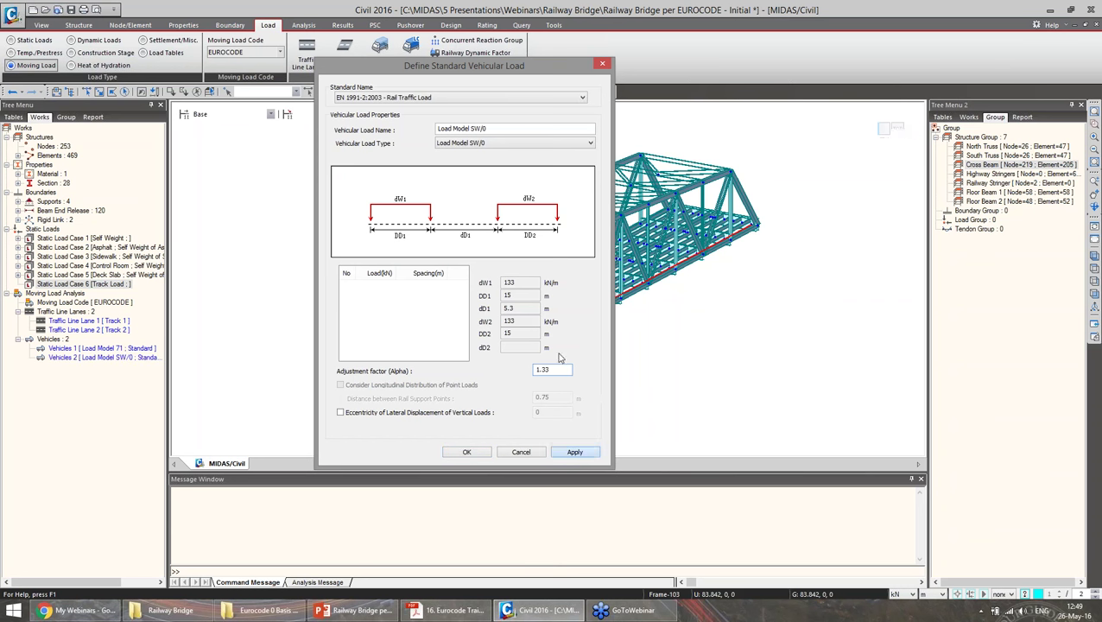
Add the standard rail vehicle Load Model SW/2 and finish the vehicle definitions
click(480, 151)
click(484, 171)
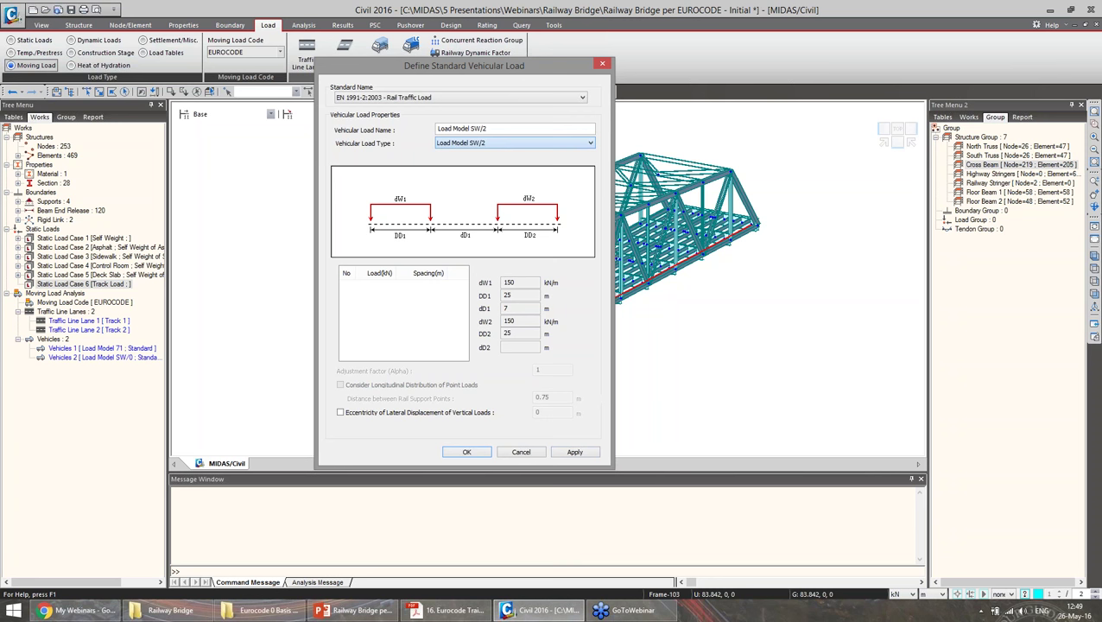
click(467, 453)
click(538, 228)
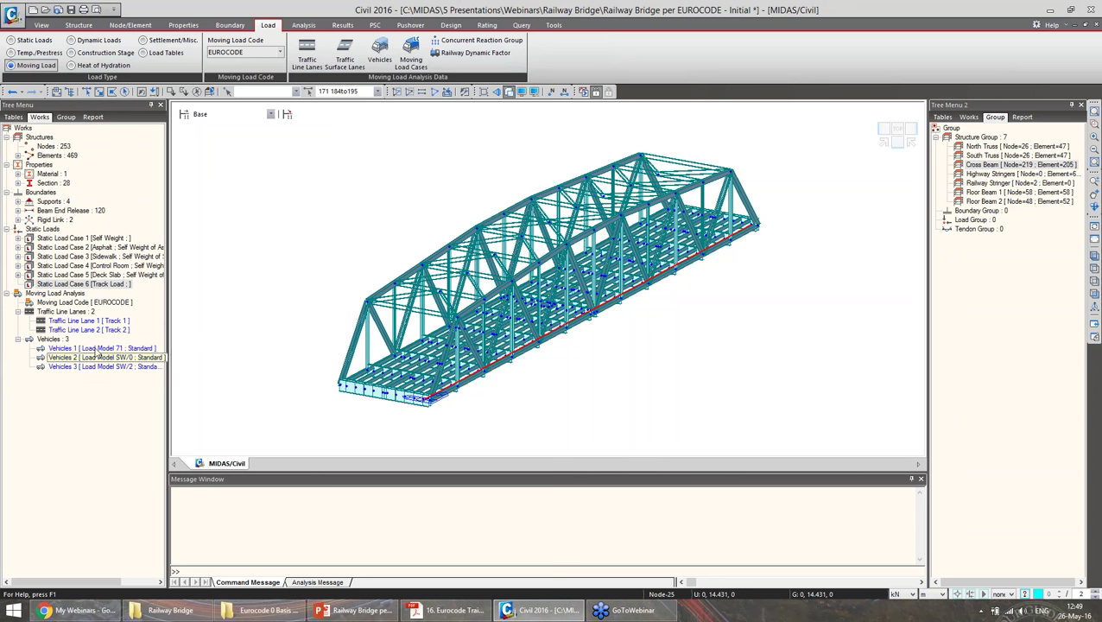
Start a moving load case named LM71 ULS with the Railway Bridge load model, ignoring the Psi1 factor
click(412, 63)
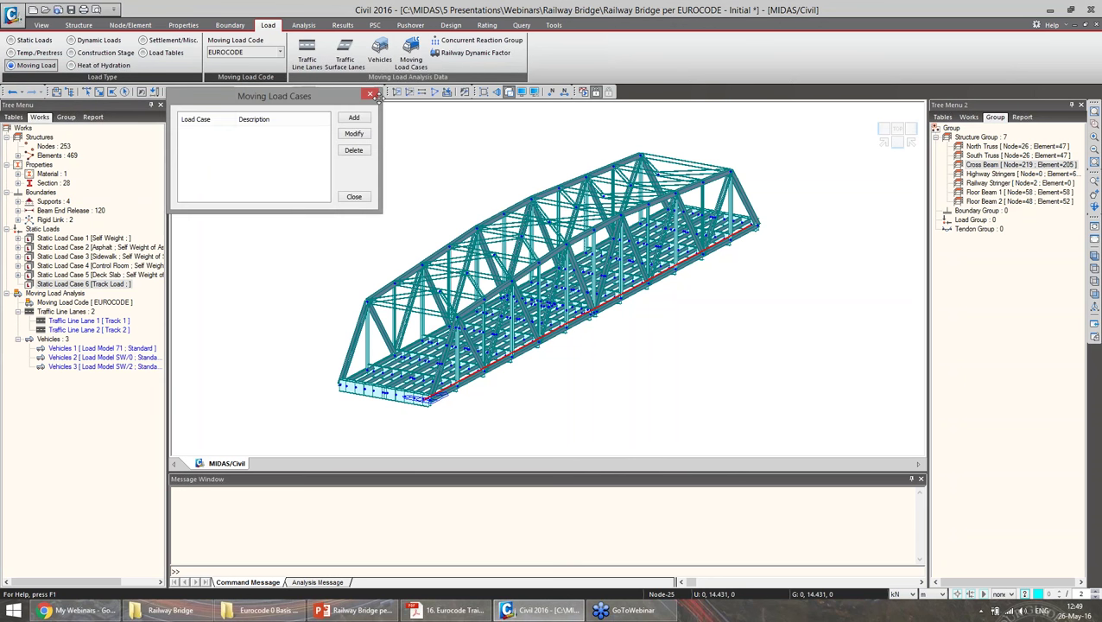
click(482, 129)
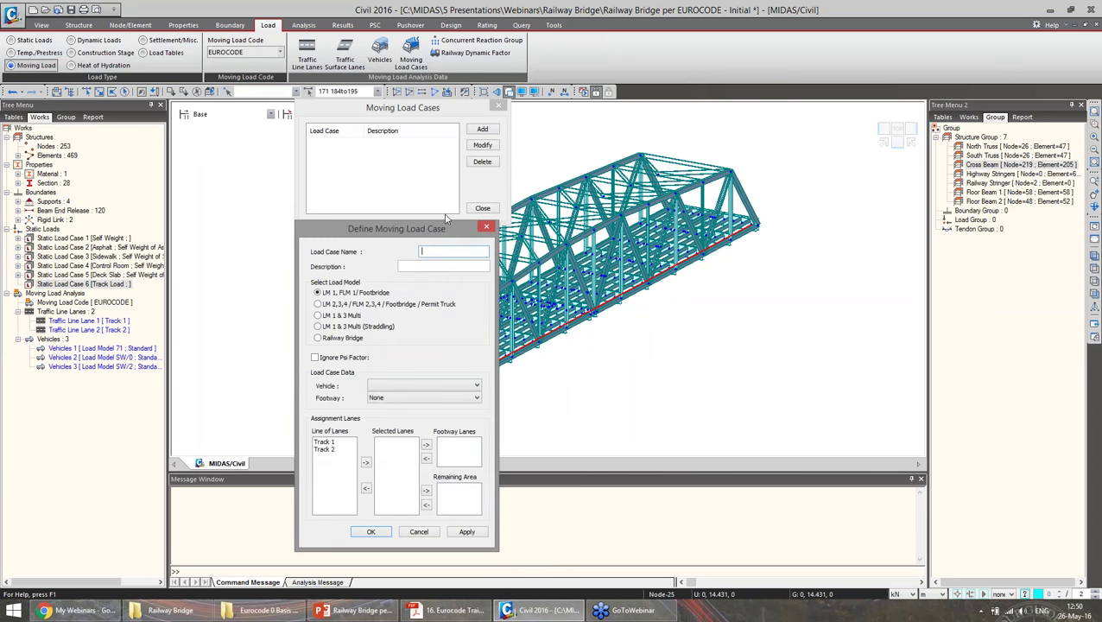
drag(427, 228, 497, 148)
click(403, 258)
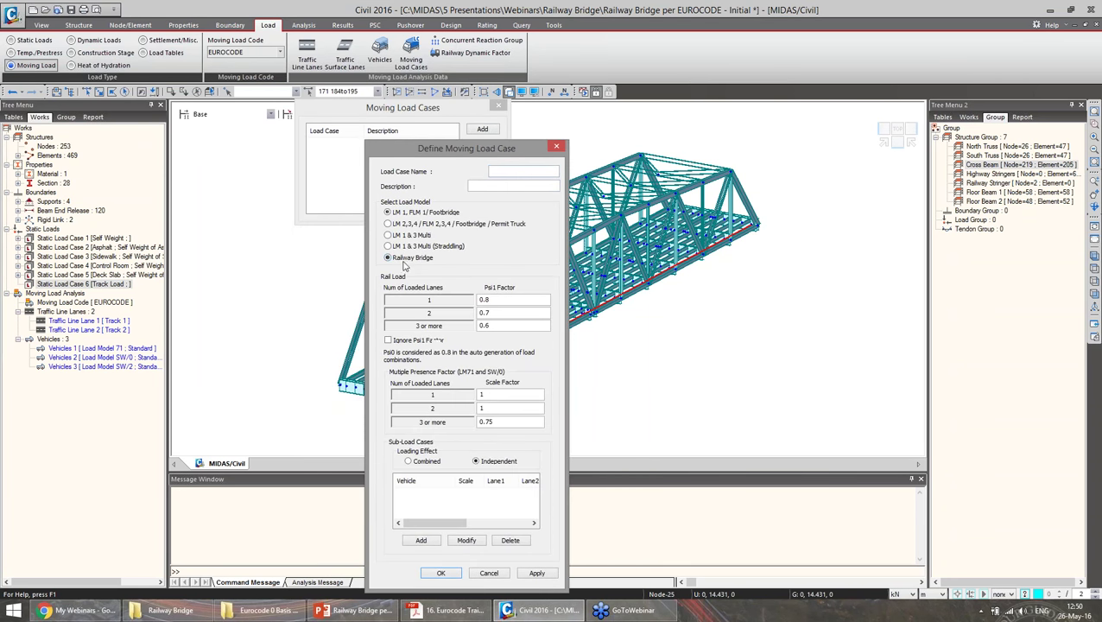
drag(465, 145, 474, 91)
click(508, 115)
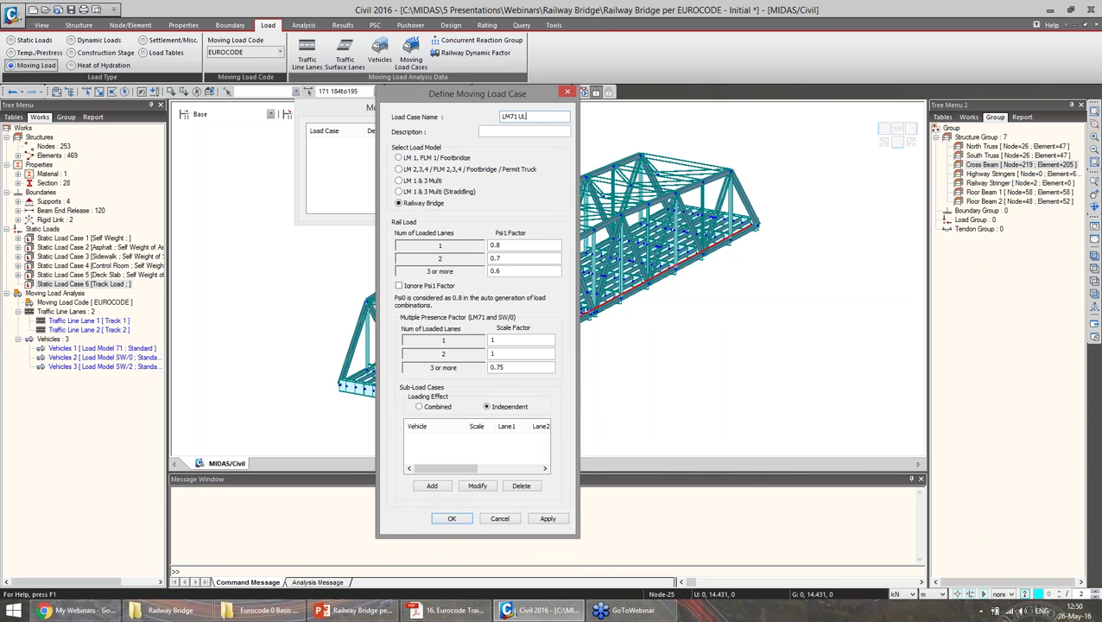
text(LM71 ULS)
drag(497, 91, 499, 83)
text(_)
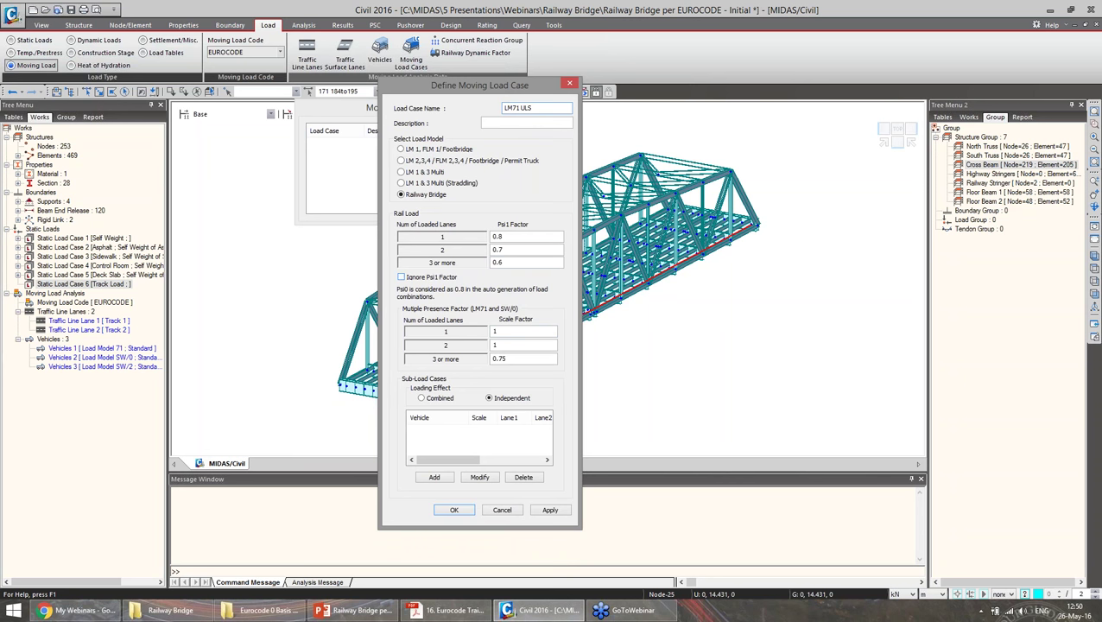
click(401, 277)
drag(492, 81, 486, 75)
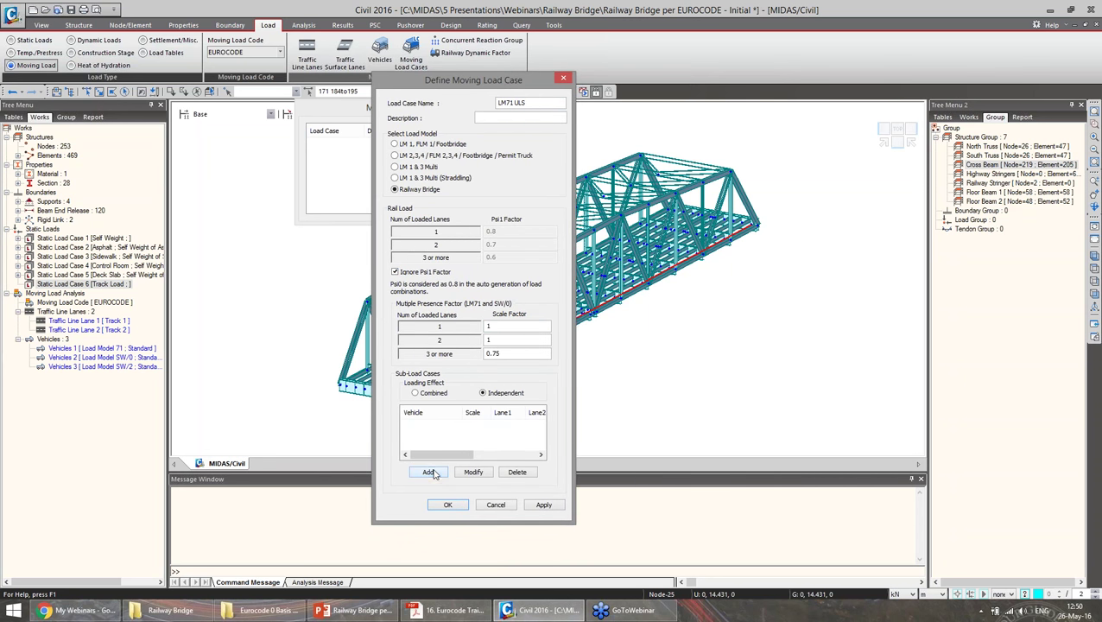
Add a Load Model 71 sub-load case with scale factor 1.45, at most 2 loaded lanes and Tracks 1 and 2, and save LM71 ULS
click(429, 472)
drag(652, 79, 639, 129)
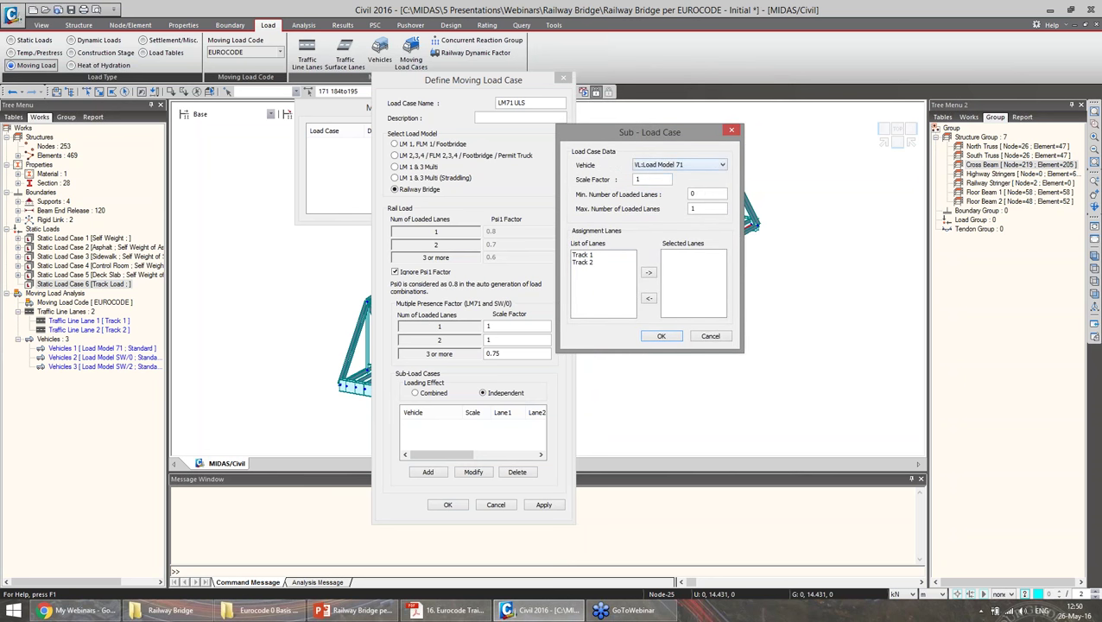
text(1)
key(Tab)
text(2)
drag(589, 255, 600, 282)
click(651, 275)
click(663, 336)
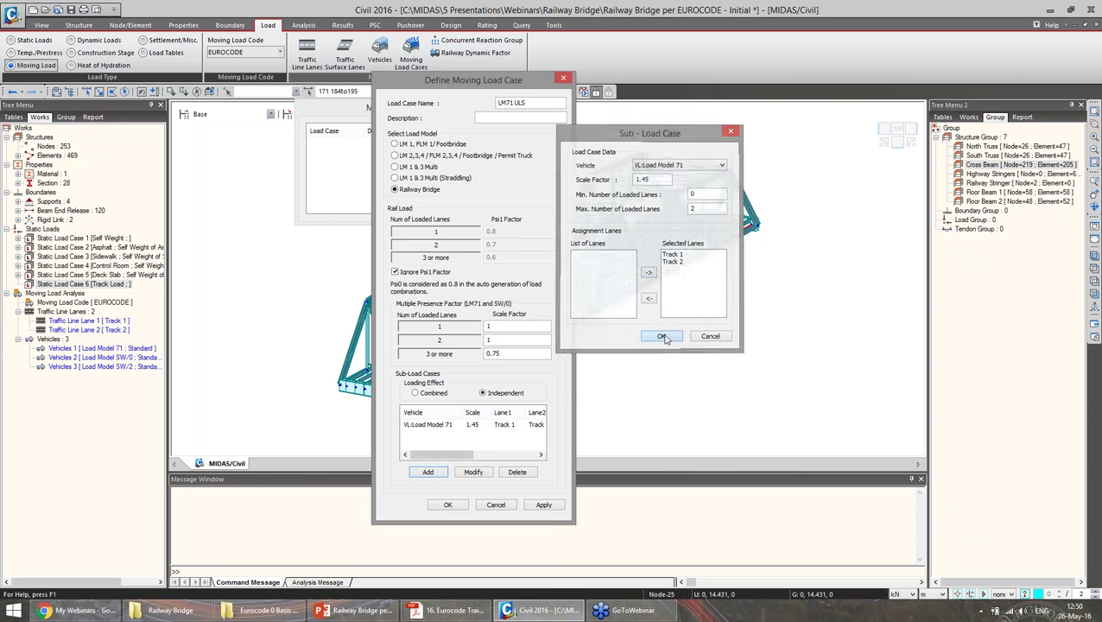
click(544, 506)
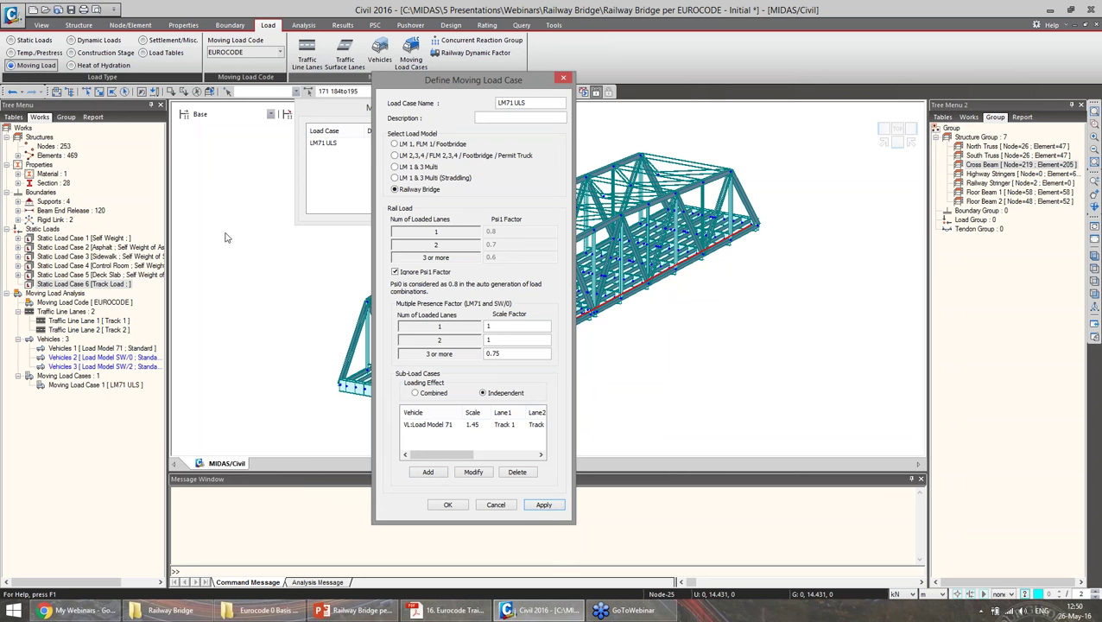
Create the moving load case LM71 SLS C from the current settings, with the Load Model 71 scale factor set to 1
drag(486, 86, 498, 87)
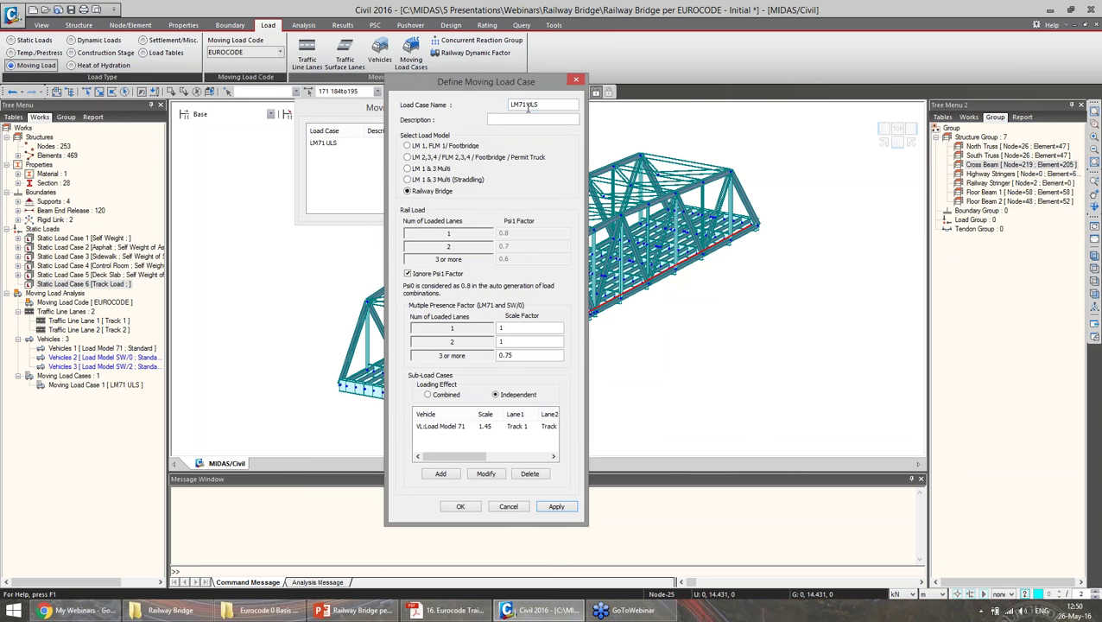
double_click(532, 105)
text(SLS C)
double_click(473, 425)
double_click(680, 128)
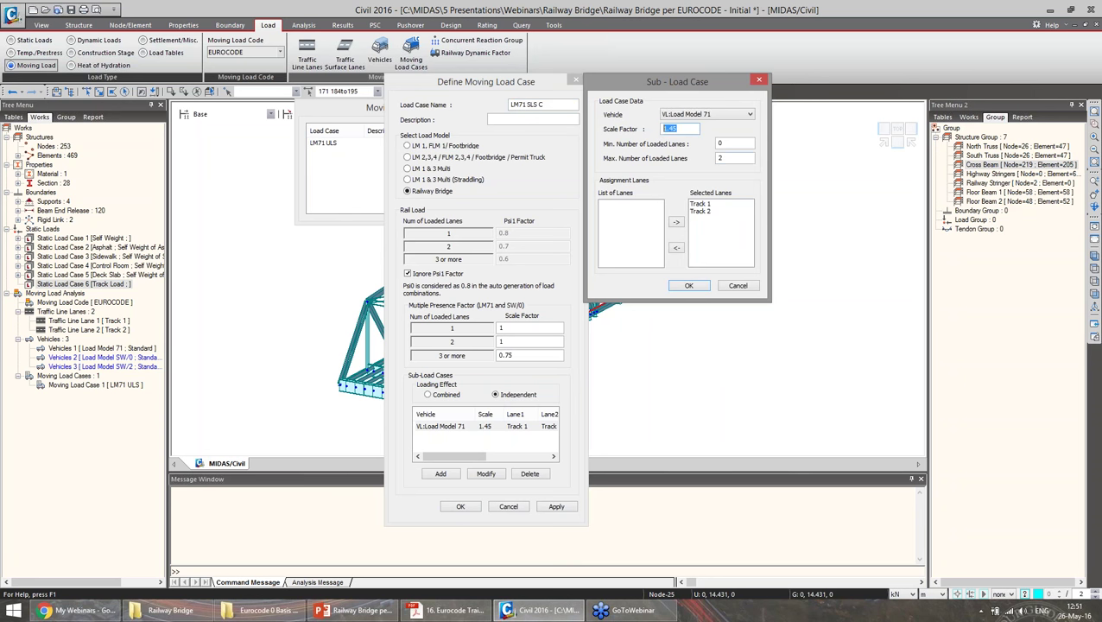
text(1)
click(688, 285)
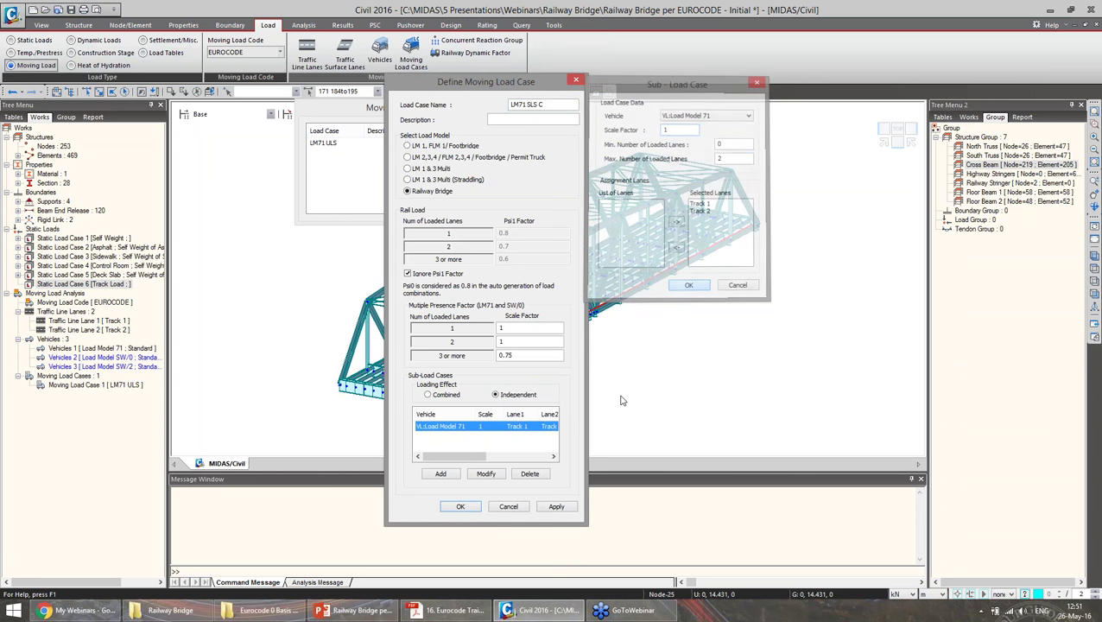
click(556, 507)
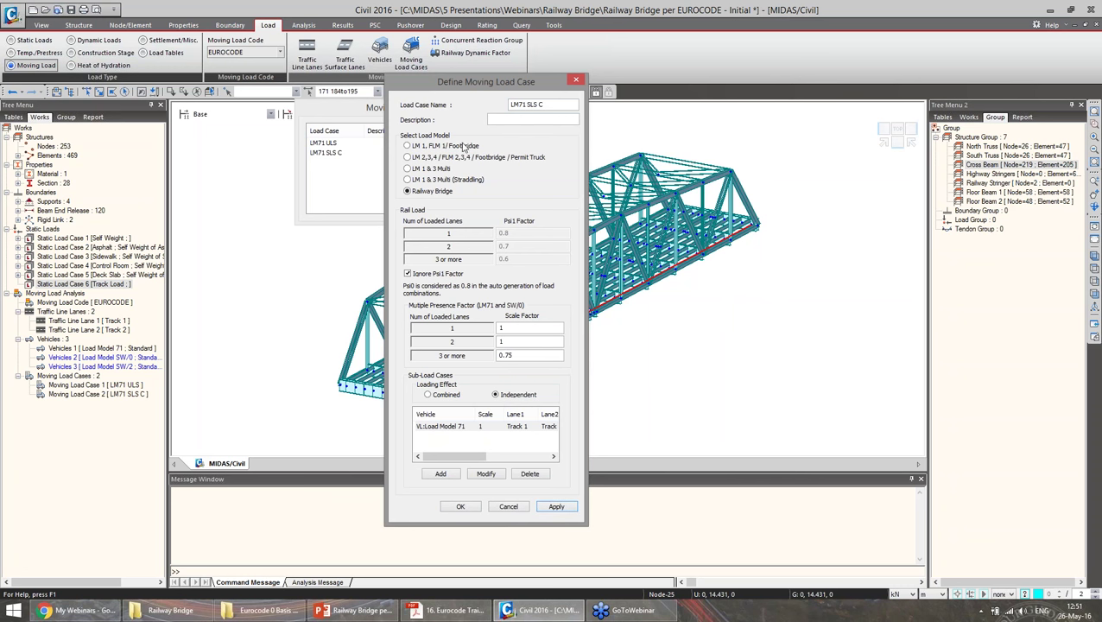
Create the moving load case LM71 SLS F with the Psi1 factor taken into account, keeping the Load Model 71 sub-load case
double_click(541, 104)
text(F)
drag(529, 82, 532, 72)
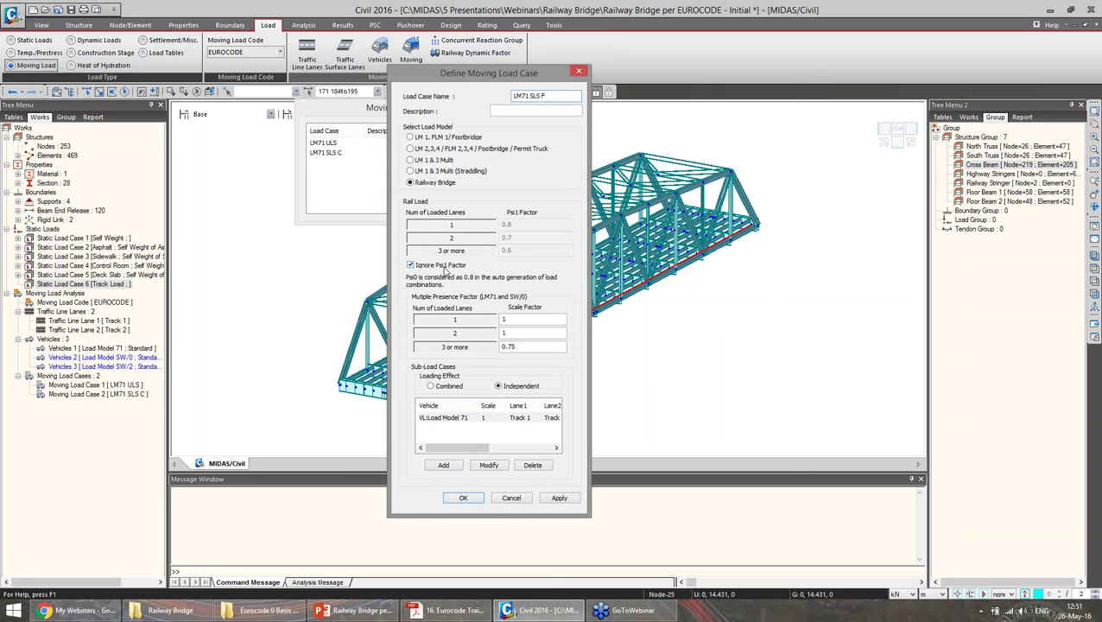
click(443, 266)
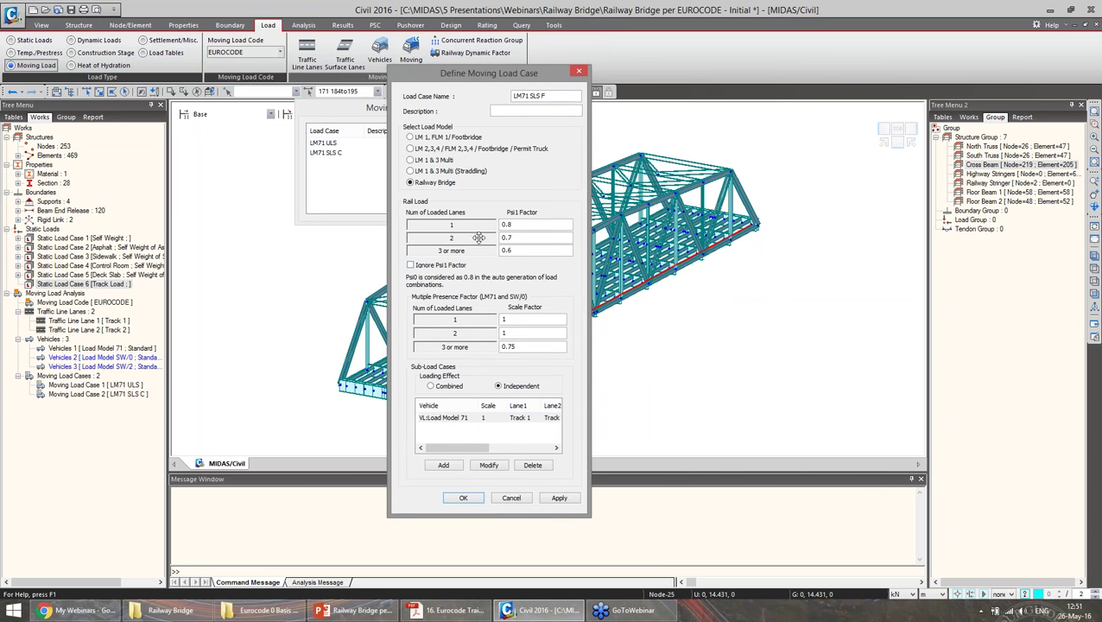
click(470, 418)
double_click(470, 418)
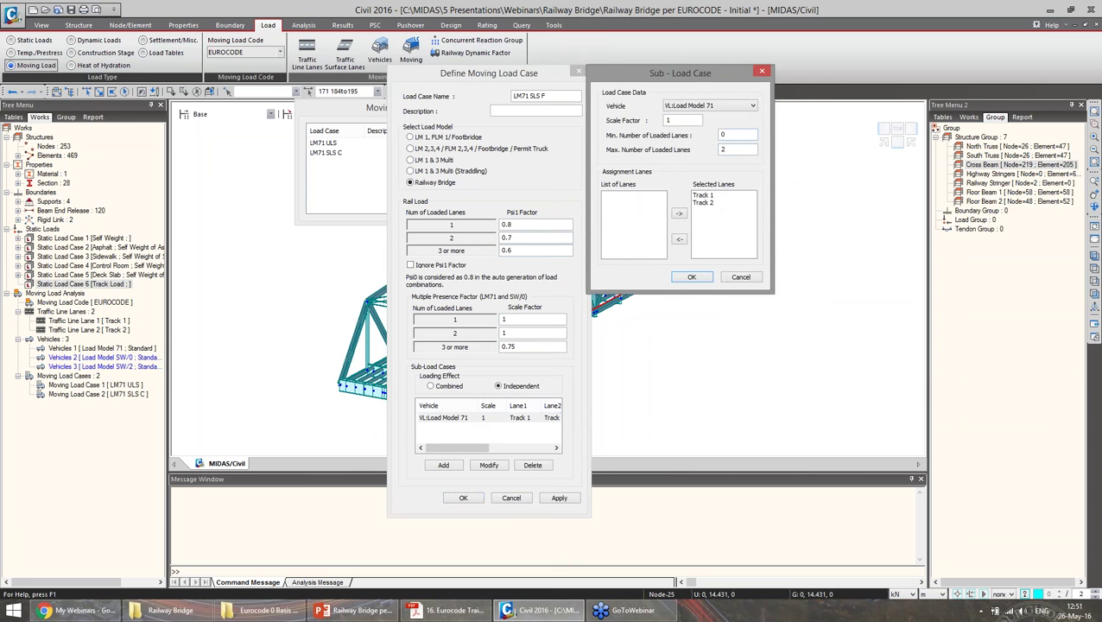
drag(662, 76, 677, 90)
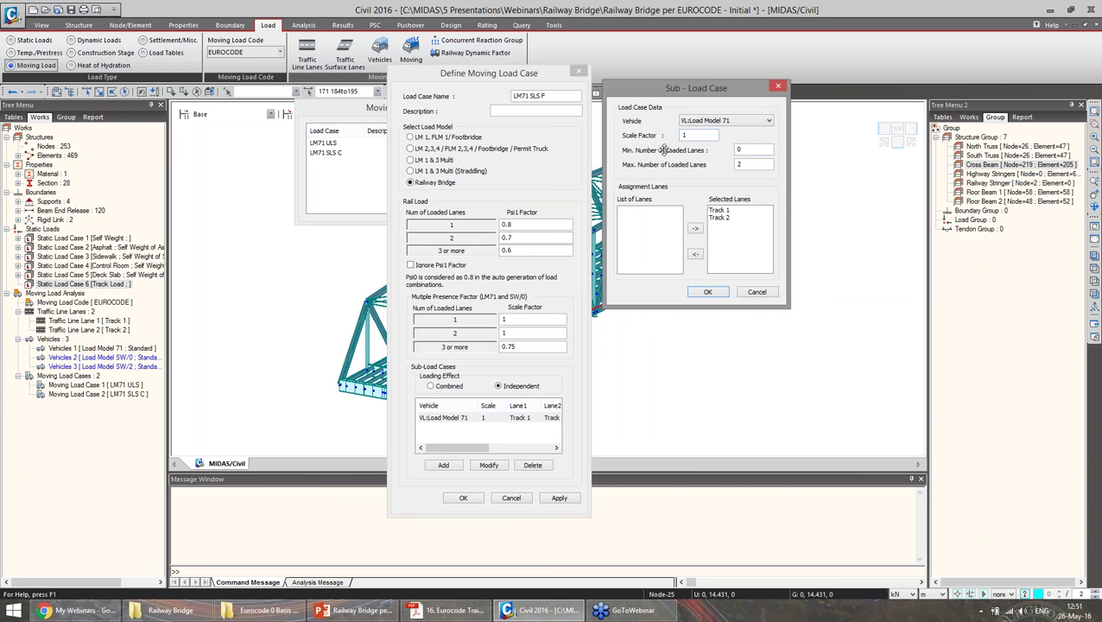
click(707, 292)
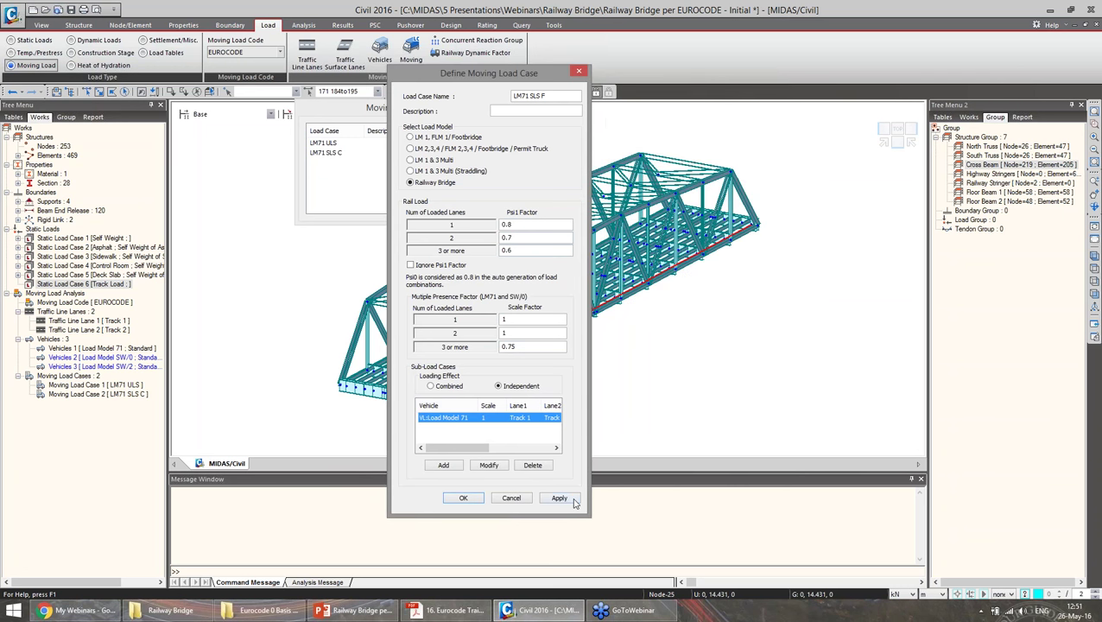
click(571, 500)
Name a further railway moving load case SW0 ULS and ignore the Psi1 factor for it
drag(471, 73, 514, 78)
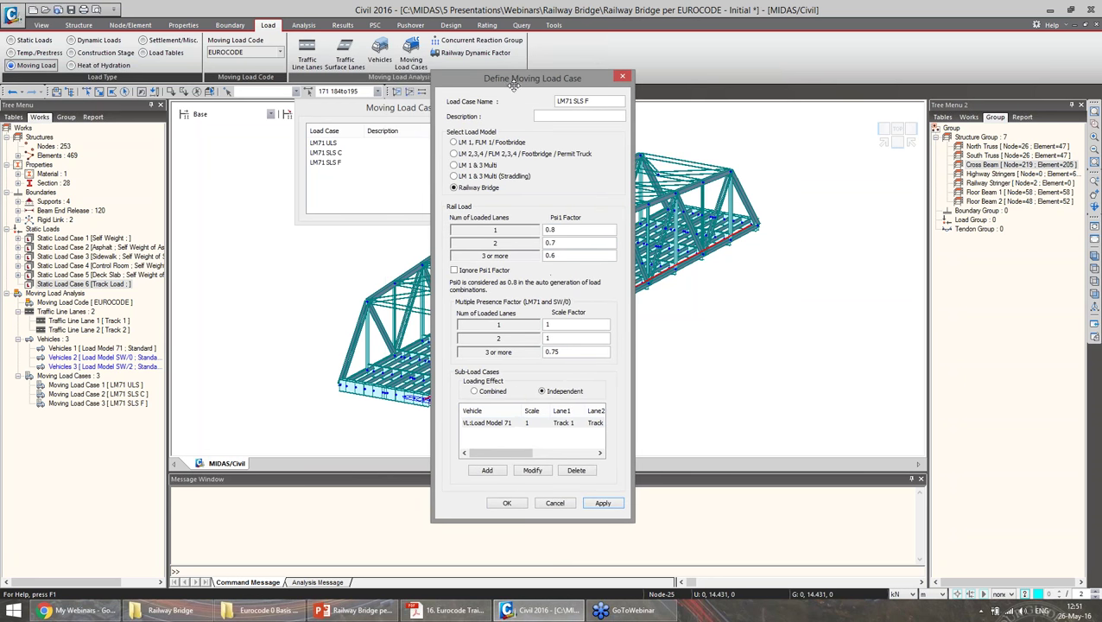
drag(593, 101, 521, 103)
text(SW0 ULS)
click(455, 270)
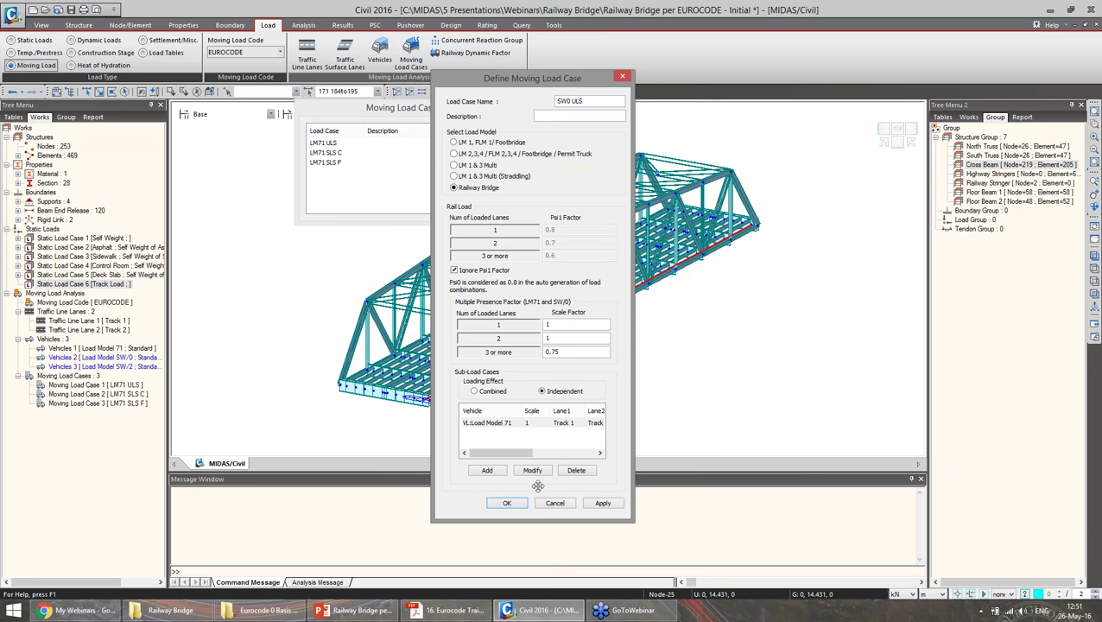
Switch the sub-load case to vehicle Load Model SW/0 with scale factor 1.45 and save SW0 ULS
double_click(505, 424)
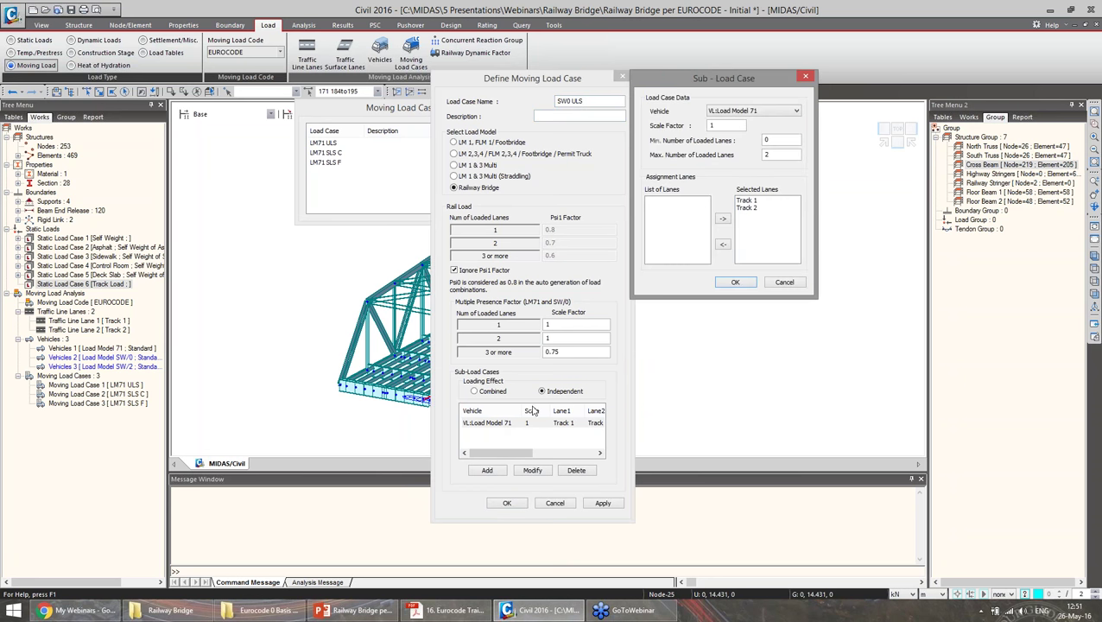
click(739, 111)
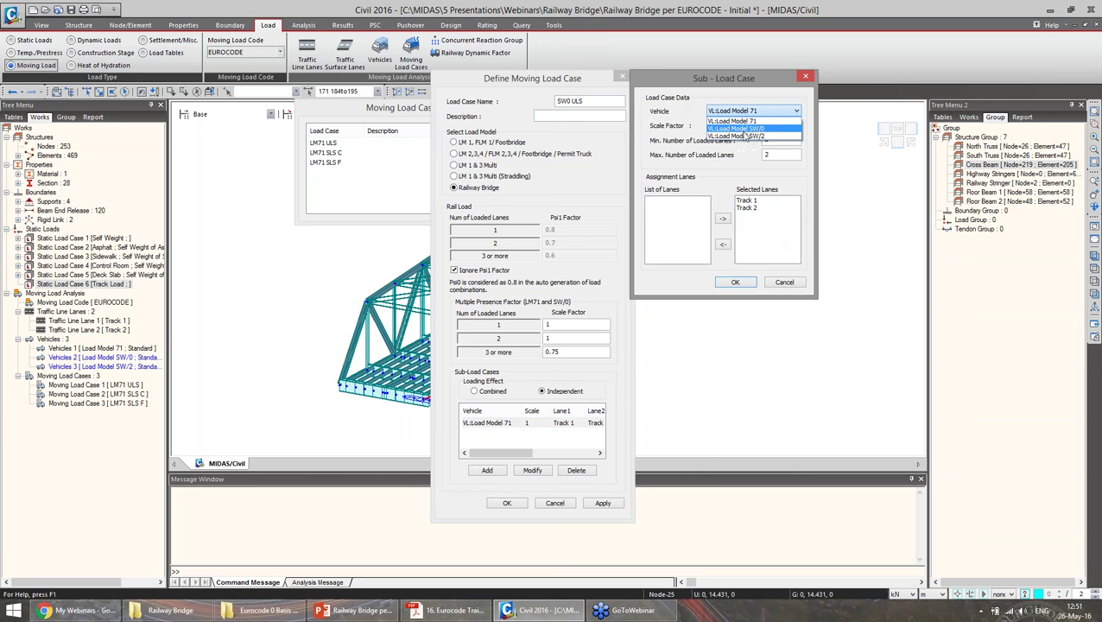
click(742, 131)
double_click(728, 128)
text(1.45)
drag(687, 80, 714, 103)
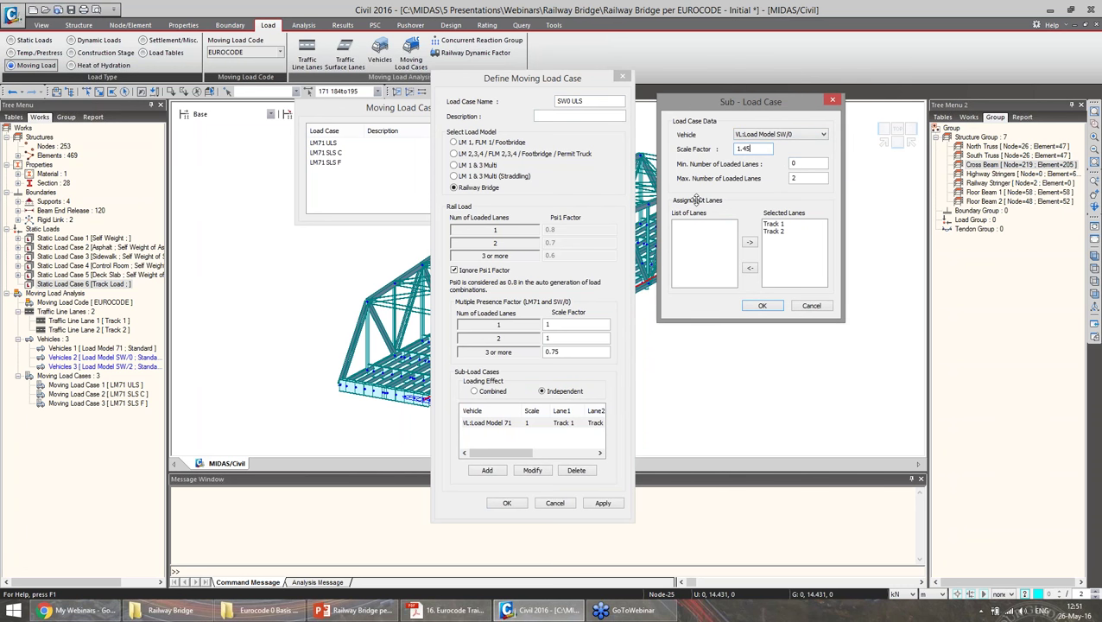
key(alt+space)
key(m)
key(Down)
key(Down)
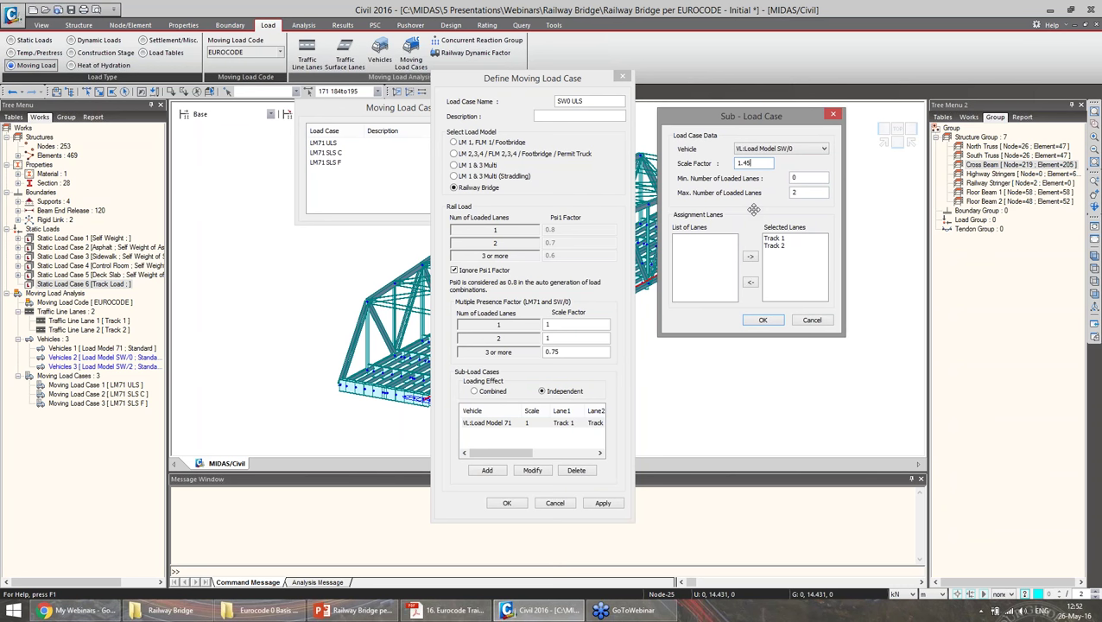
click(763, 321)
click(604, 505)
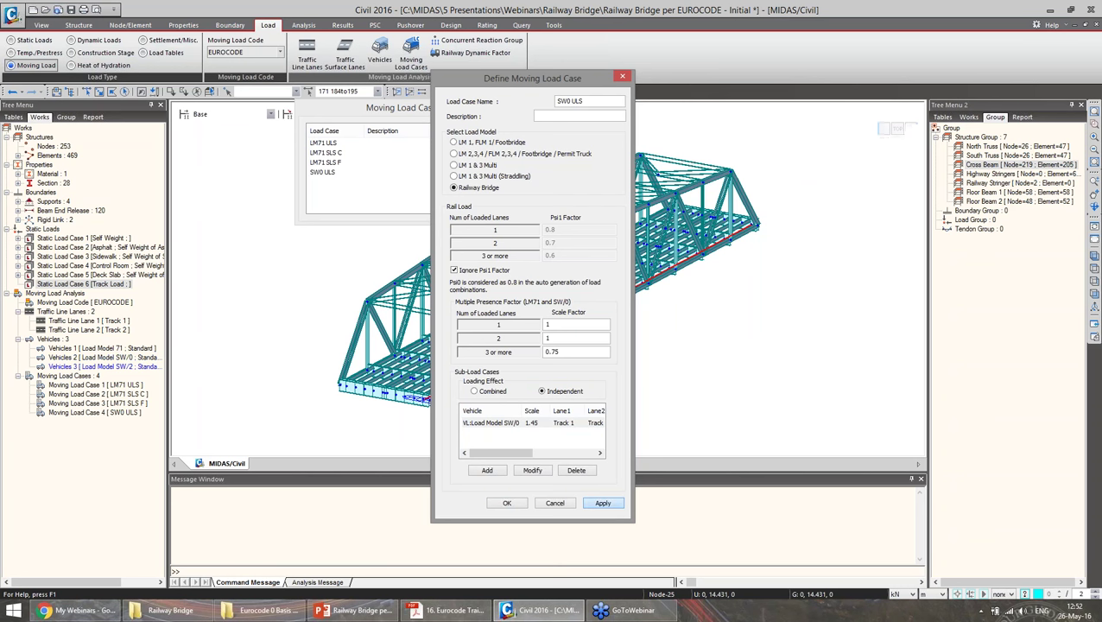
Create the moving load case SW0 SLS C with the Load Model SW/0 scale factor set to 1
drag(572, 101, 603, 105)
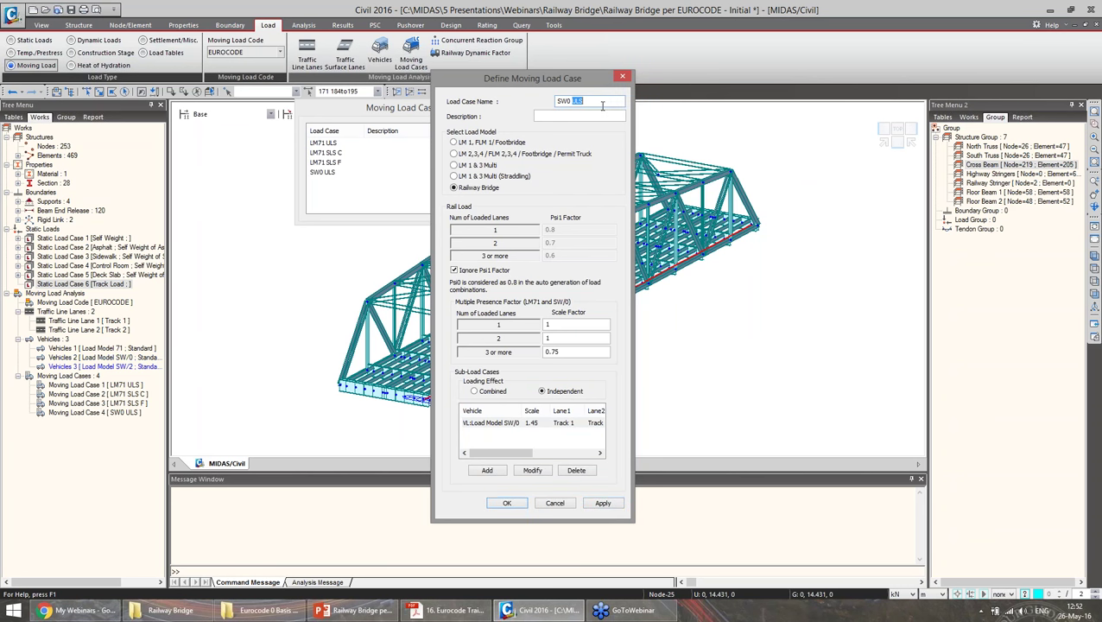
text(SLSC)
key(BackSpace)
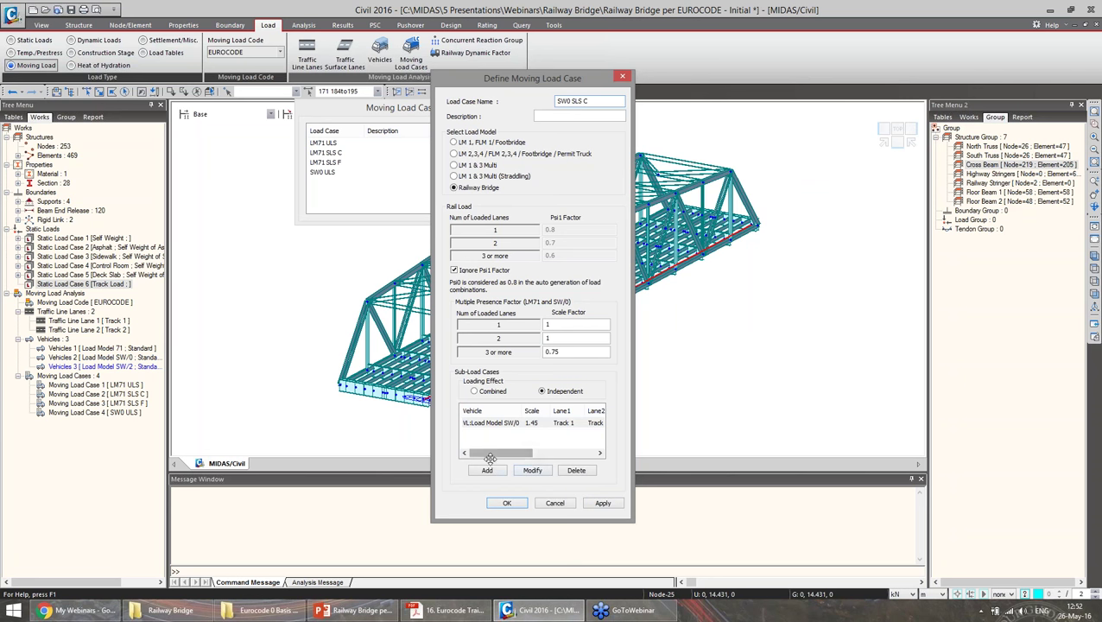
double_click(535, 422)
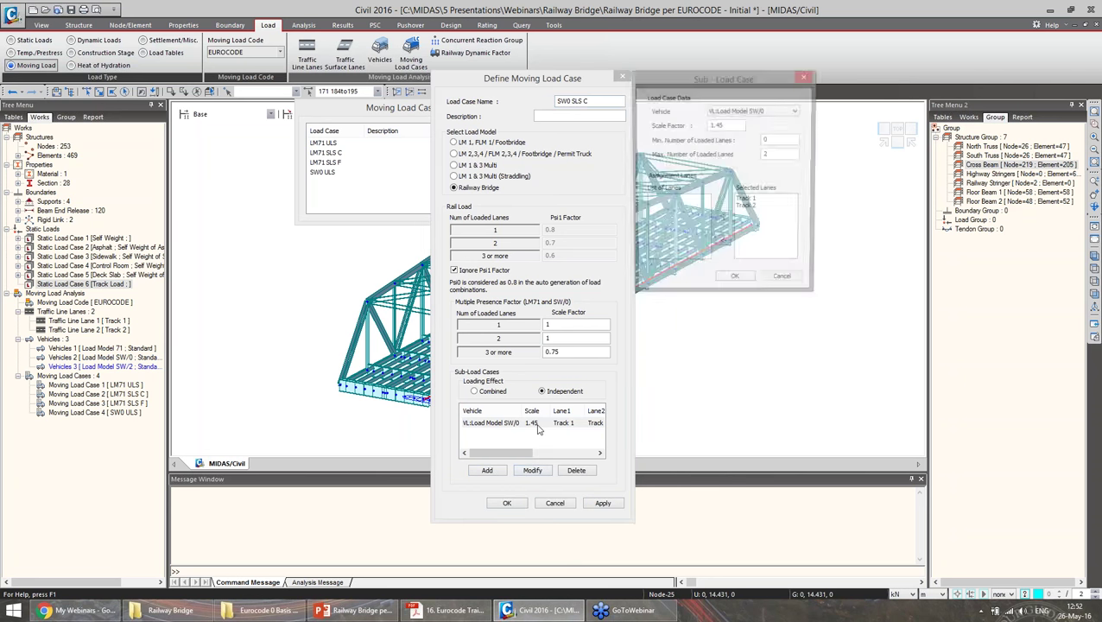
drag(738, 126, 700, 125)
text(1)
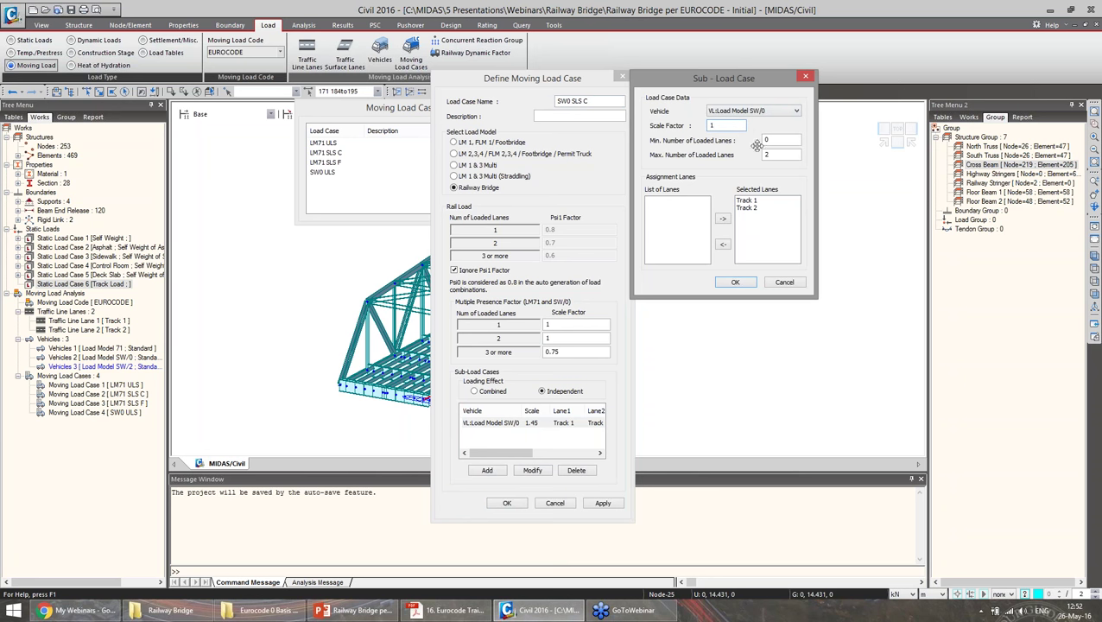
click(735, 282)
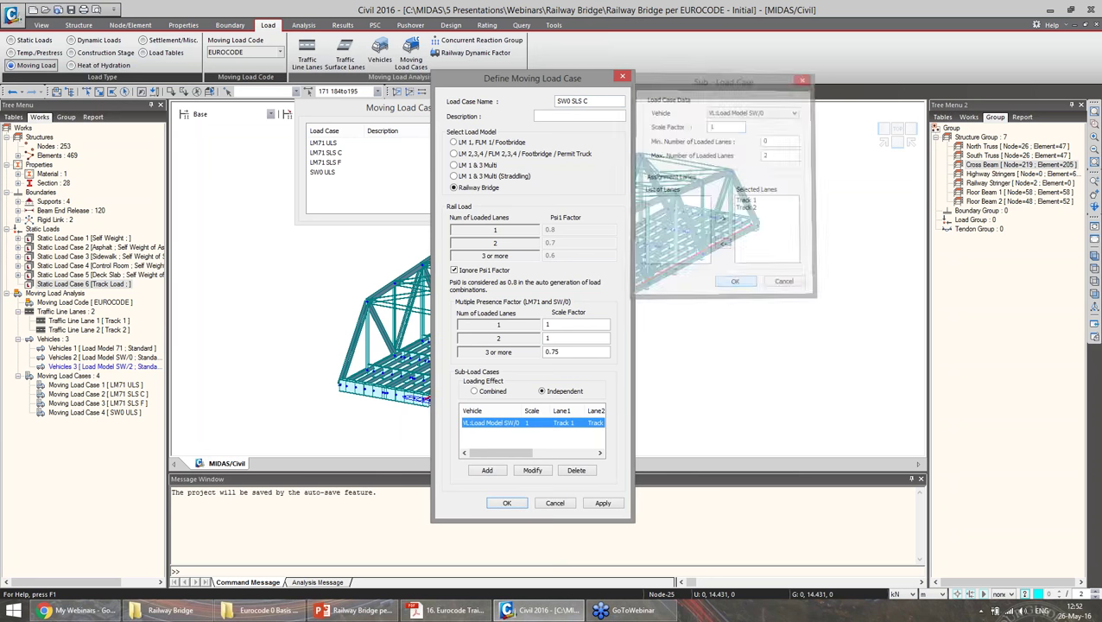
click(602, 502)
Create the moving load case SW0 SLS F with the Psi1 factor taken into account, keeping the Load Model SW/0 sub-load case
drag(585, 101, 609, 99)
text(F)
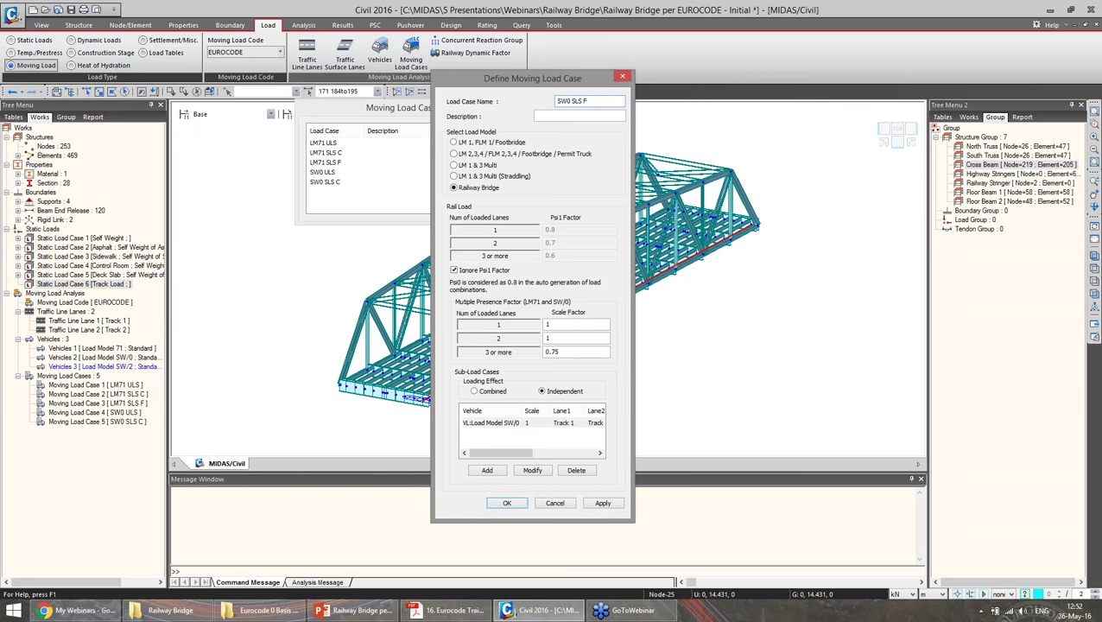
drag(544, 78, 545, 66)
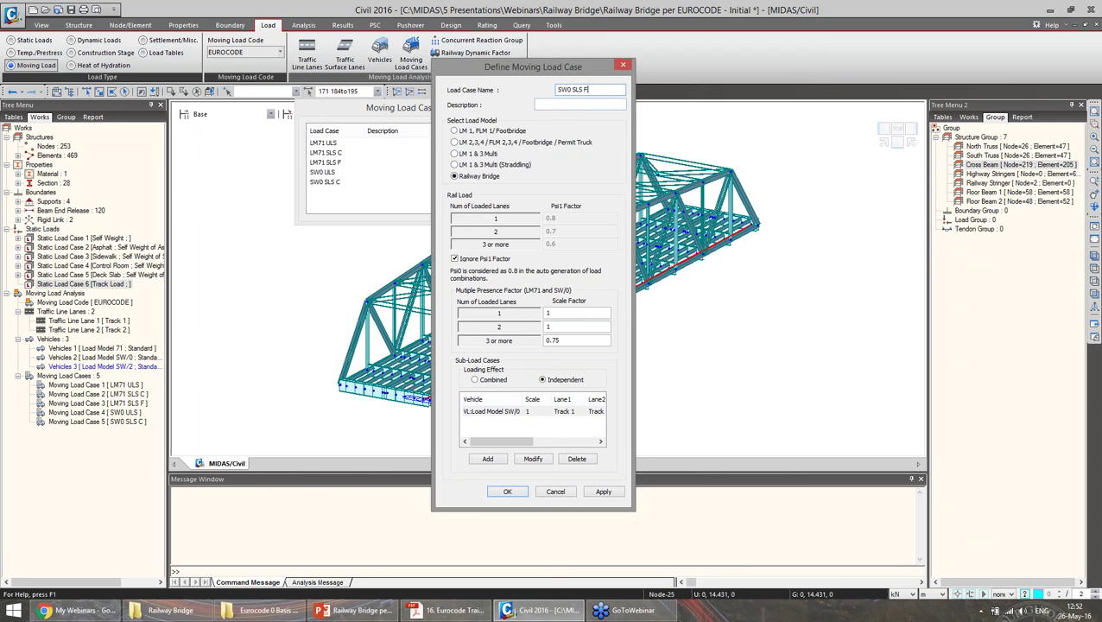
click(487, 259)
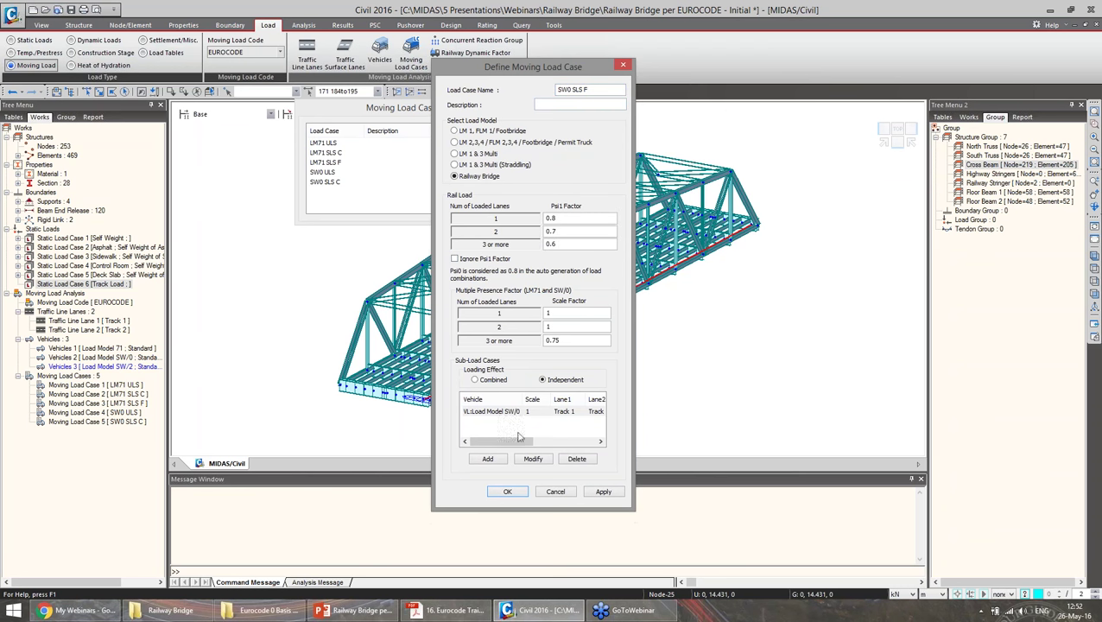
click(604, 492)
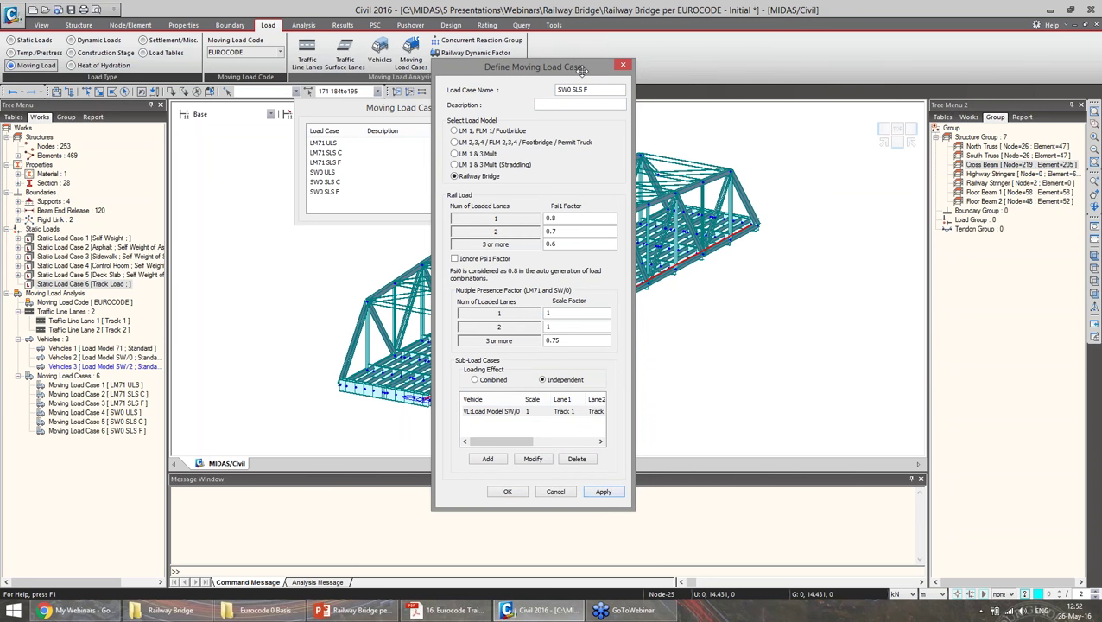
drag(572, 70, 588, 73)
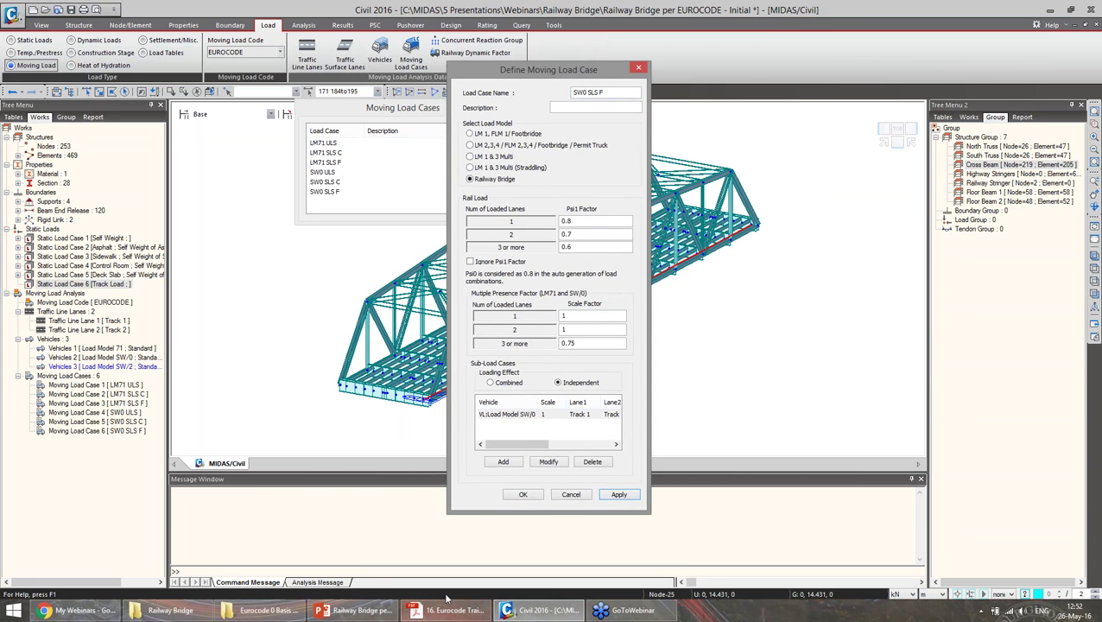
Check the load case table in the presentation, then name a moving load case SW2 + LM71 ULS with Psi1 ignored and combined loading effect
click(375, 613)
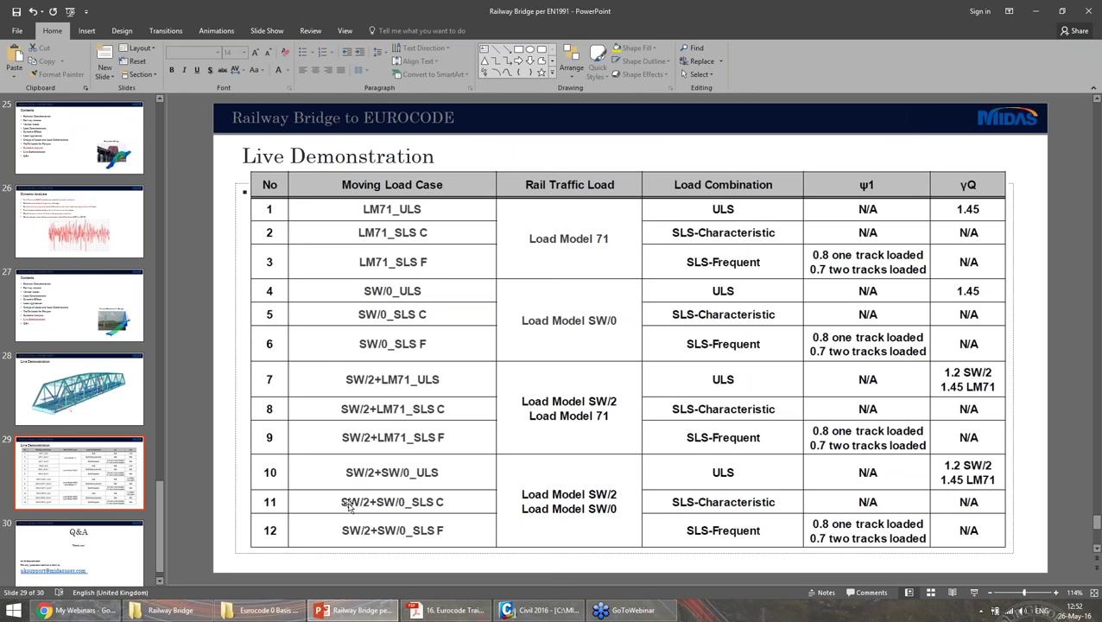
click(542, 610)
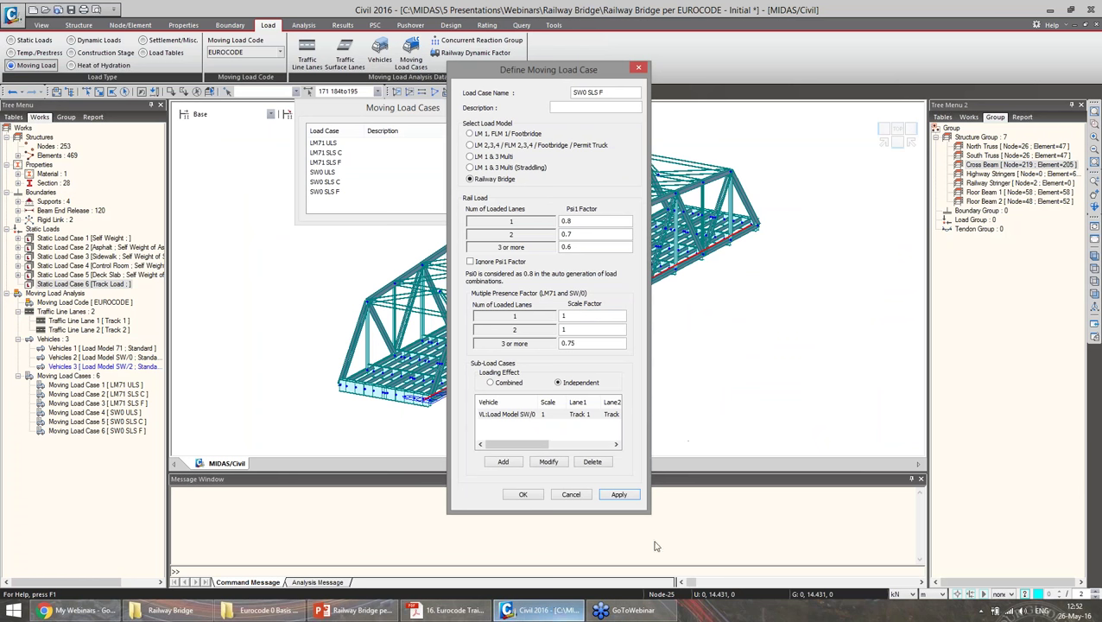
drag(560, 64, 555, 63)
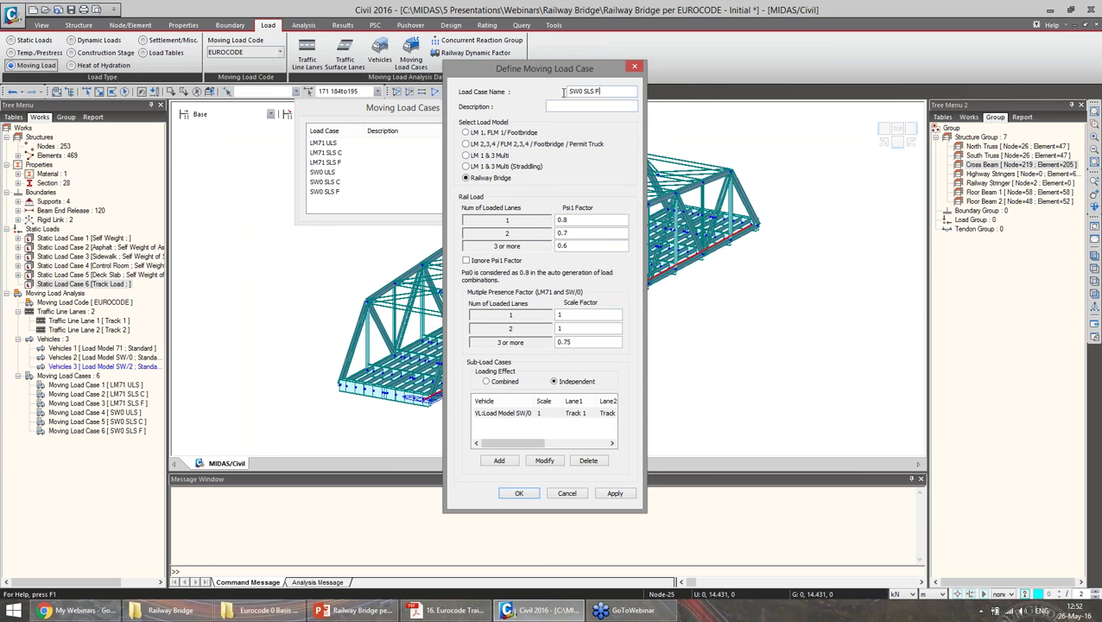
text(SW2 + LM71 U)
click(499, 263)
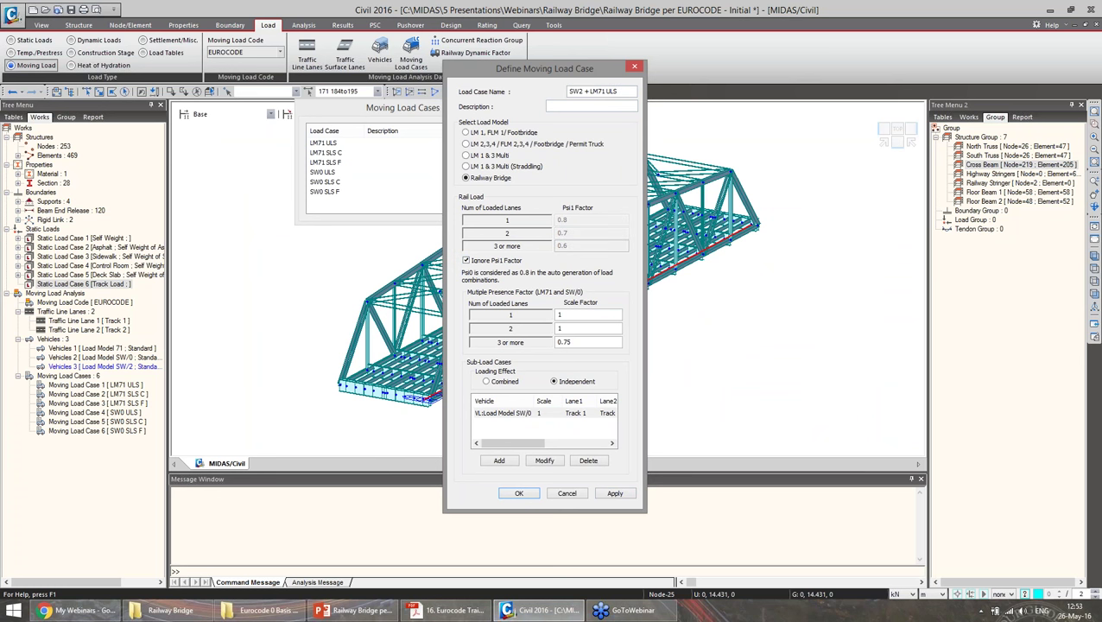
click(510, 385)
Change the sub-load case to vehicle Load Model SW/2 with scale factor 1.2 and both minimum and maximum loaded lanes set to 1
double_click(508, 413)
click(762, 101)
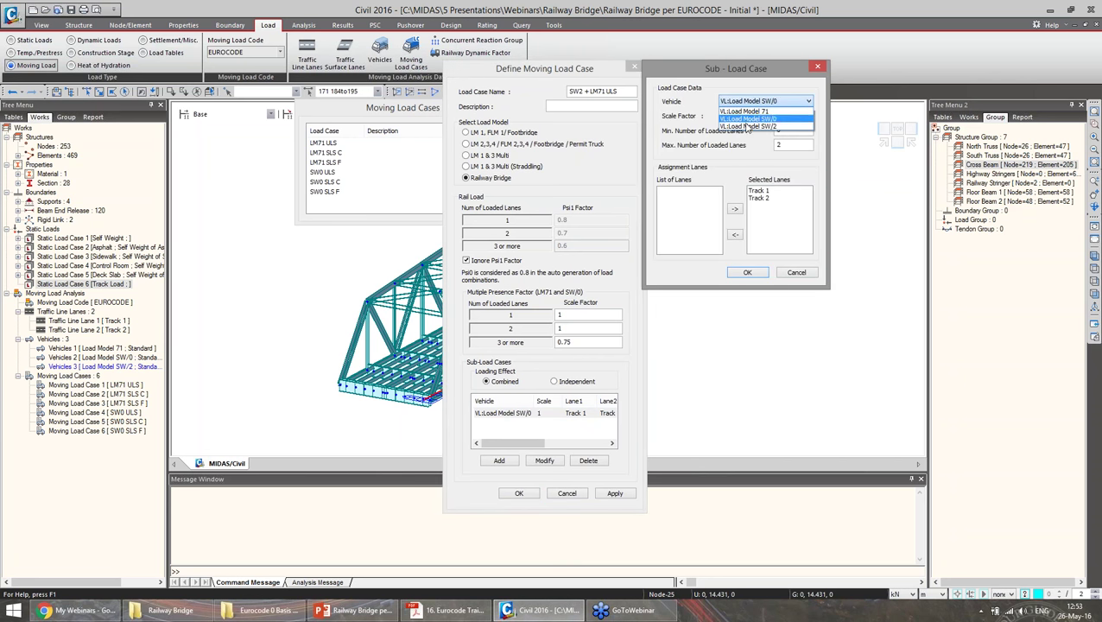
click(756, 112)
double_click(731, 115)
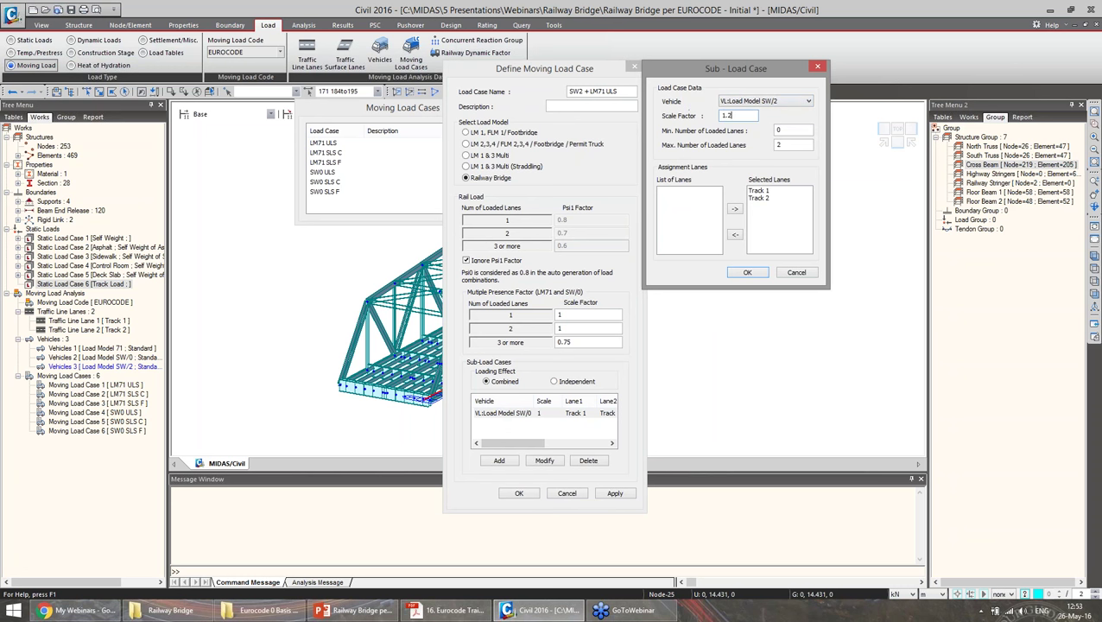
double_click(781, 130)
text(1)
key(Tab)
text(1)
drag(753, 75, 755, 86)
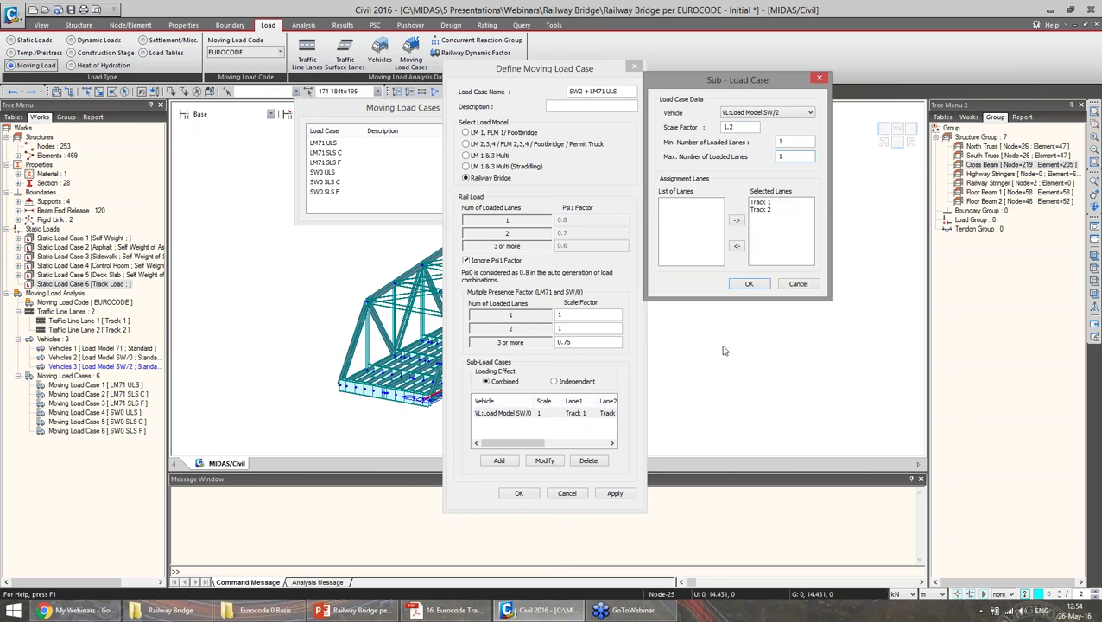
click(749, 283)
Add a Load Model 71 sub-load case with scale factor 1.45 on Track 1 and Track 2, and save SW2 + LM71 ULS
click(499, 460)
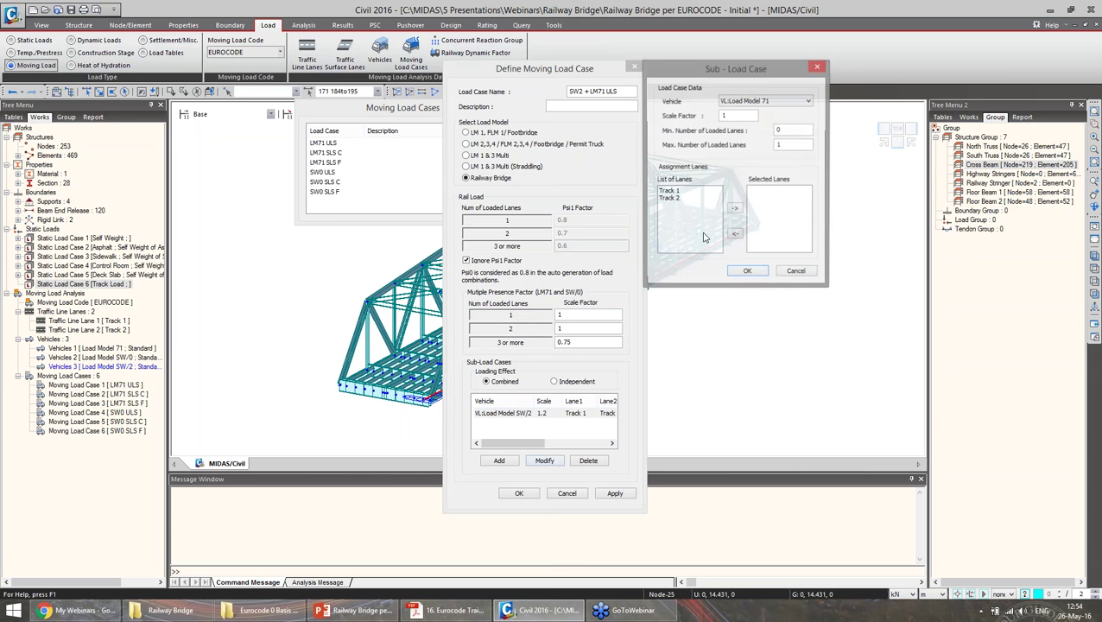
double_click(728, 116)
text(1.45)
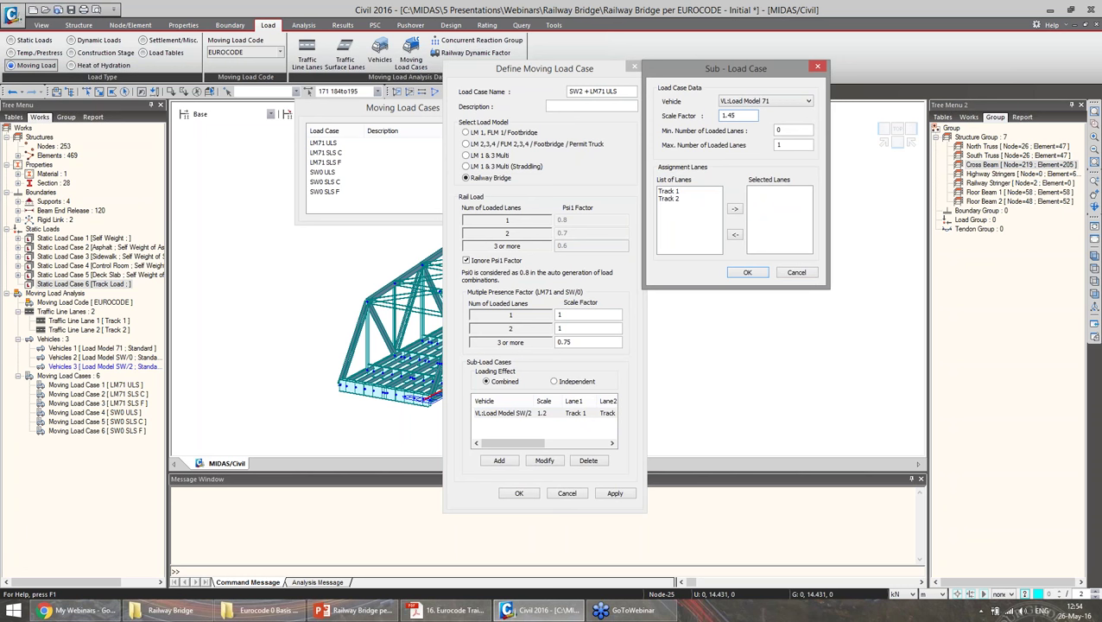
drag(677, 194, 681, 221)
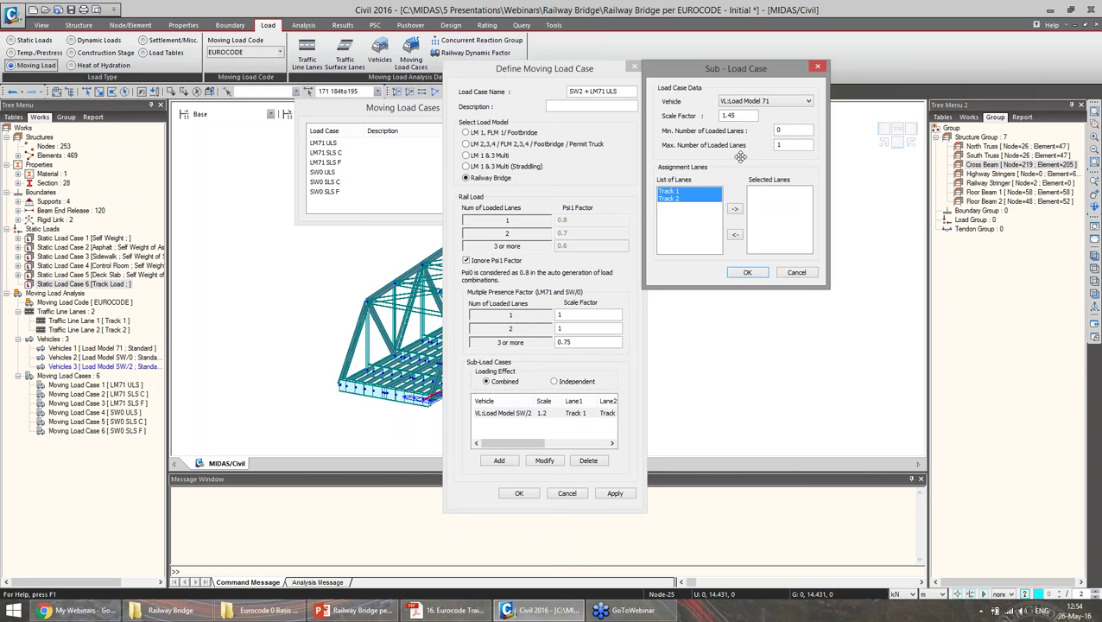
click(734, 208)
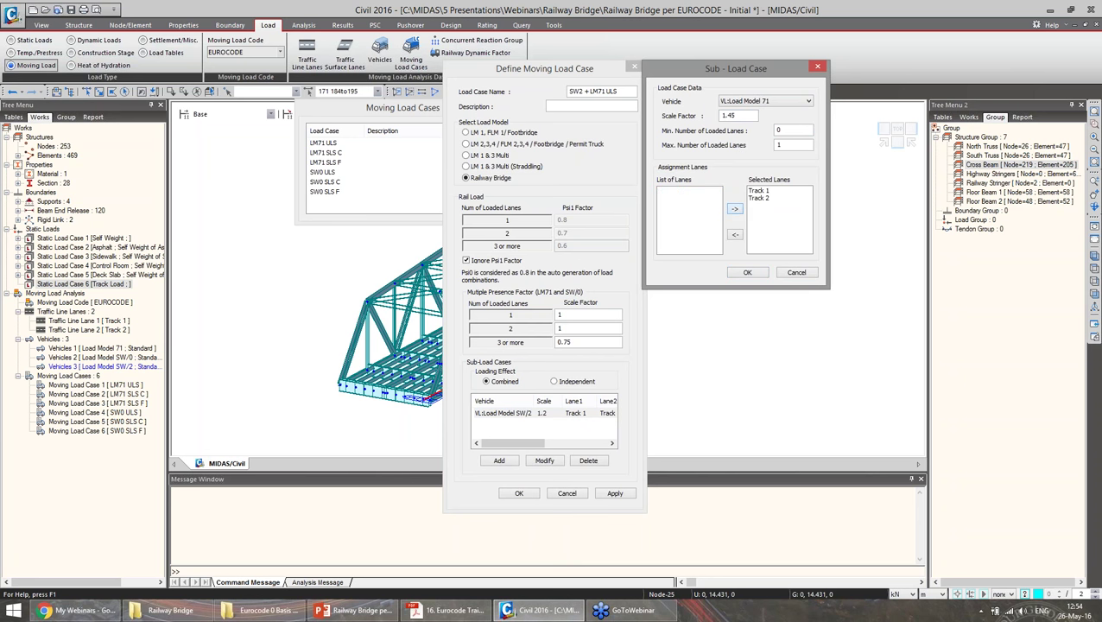
click(747, 274)
click(615, 493)
Create the moving load case SW2 + LM71 SLS C with the Load Model SW/2 and Load Model 71 scale factors set to 1
drag(608, 93, 632, 99)
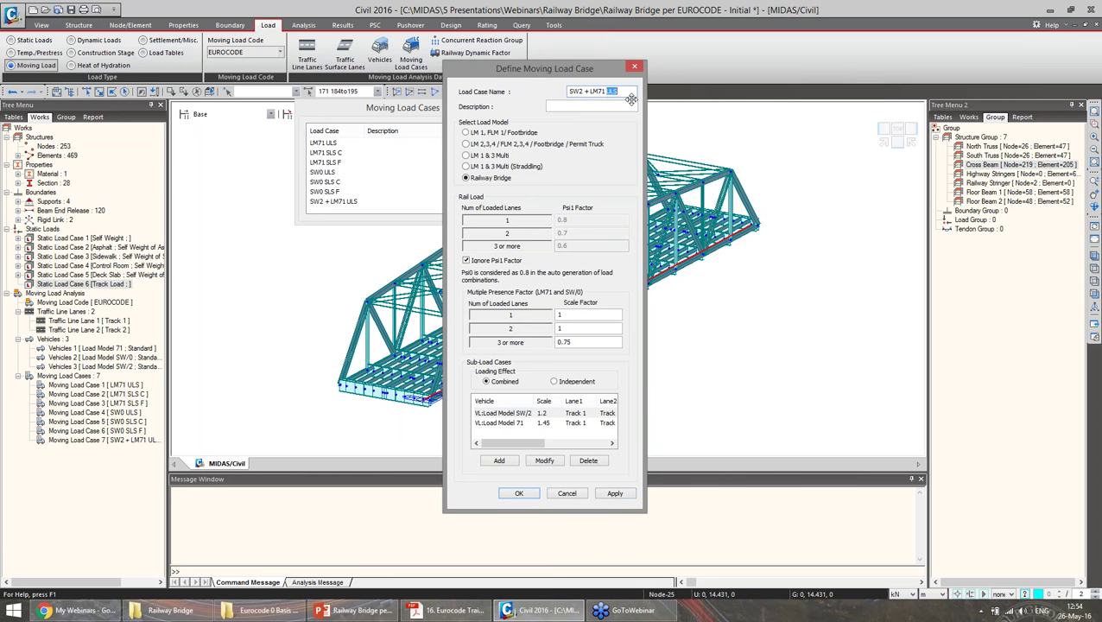
text(SLS C)
double_click(545, 414)
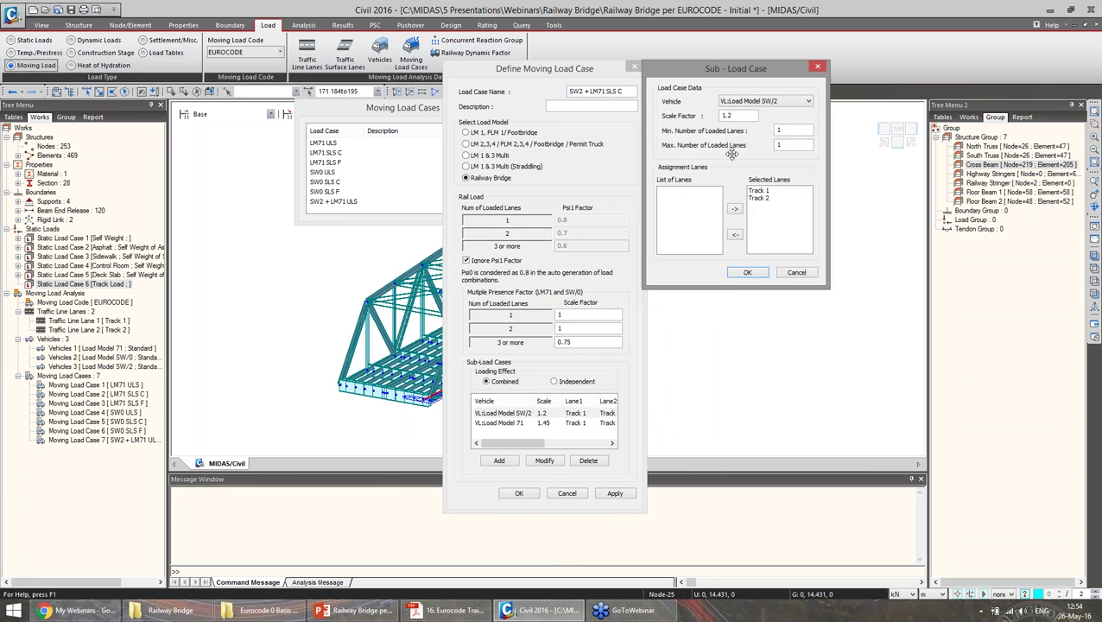
double_click(725, 116)
text(1)
click(747, 272)
double_click(545, 423)
text(1)
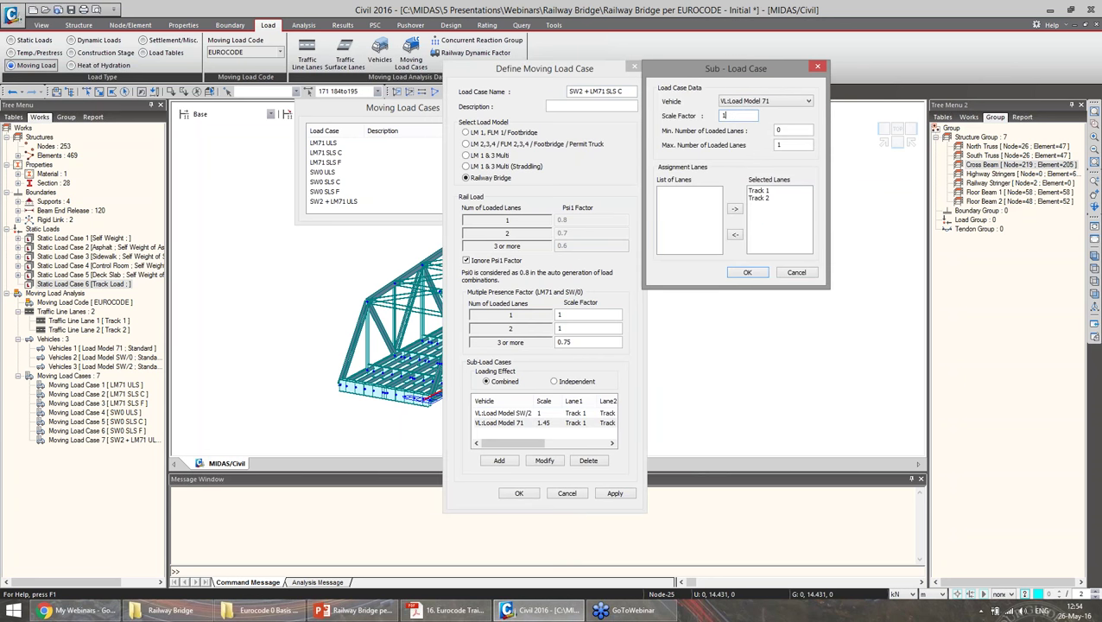
click(748, 273)
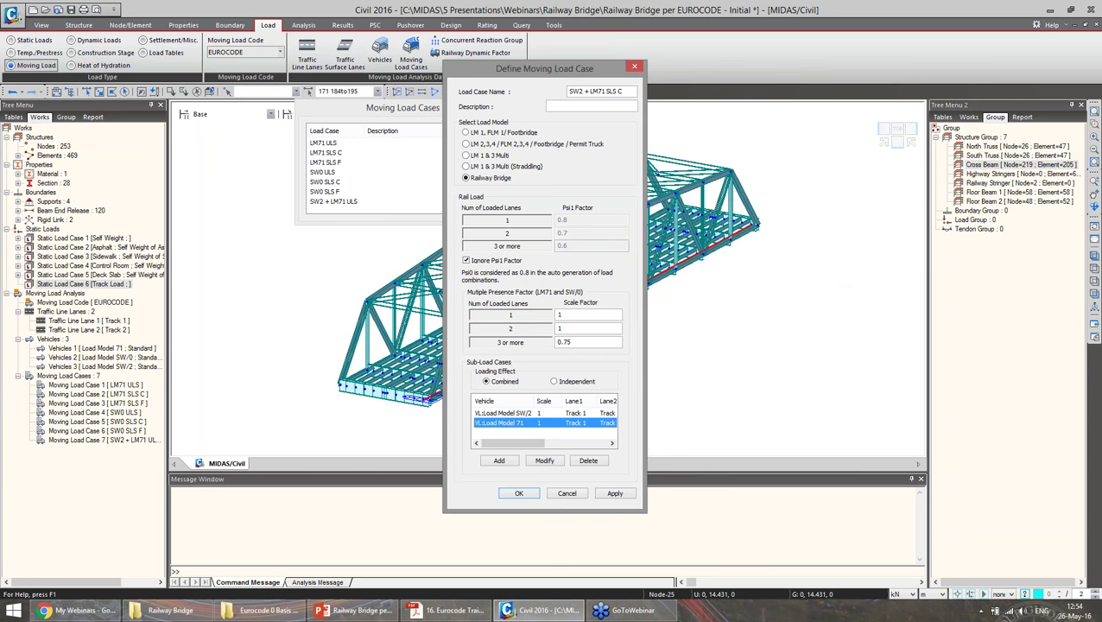
click(629, 494)
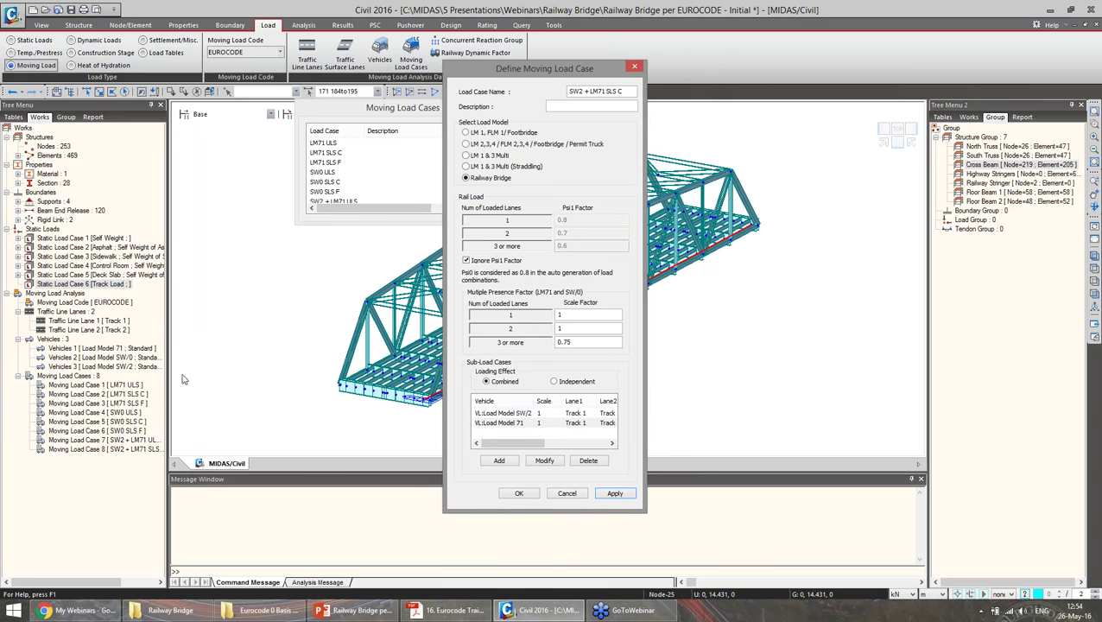
Create the moving load case SW2 + LM71 SLS F with the Psi1 factor taken into account, keeping both sub-load cases
double_click(622, 91)
text(F)
click(505, 260)
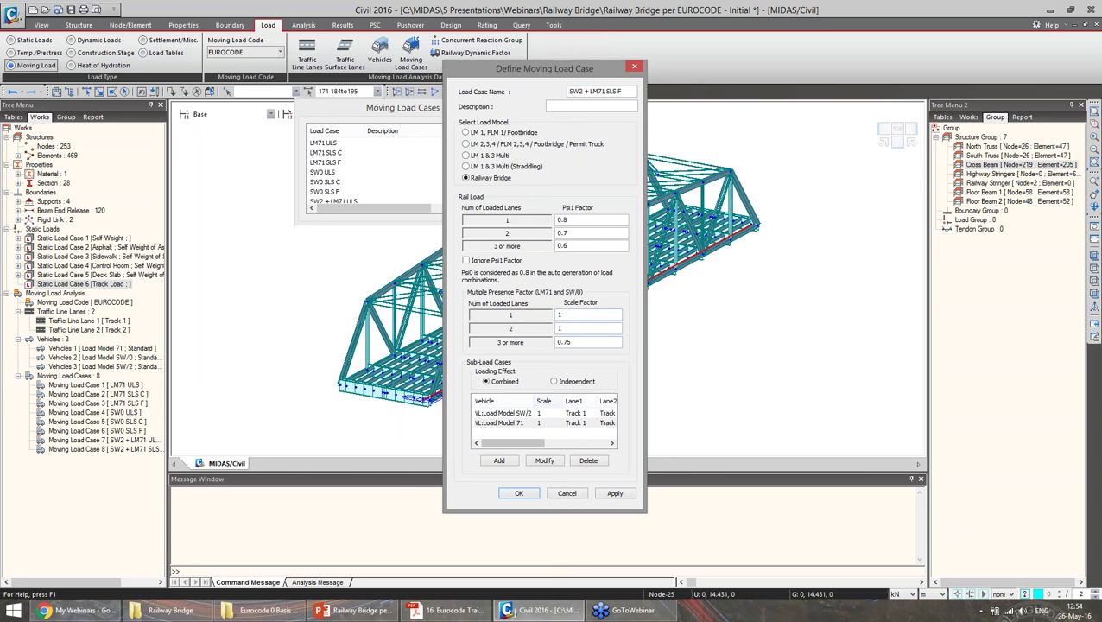
click(614, 493)
Name a further moving load case SW2 + SW0 ULS, ignore its Psi1 factor and set the Load Model SW/2 scale factor to 1.2
drag(591, 90, 636, 91)
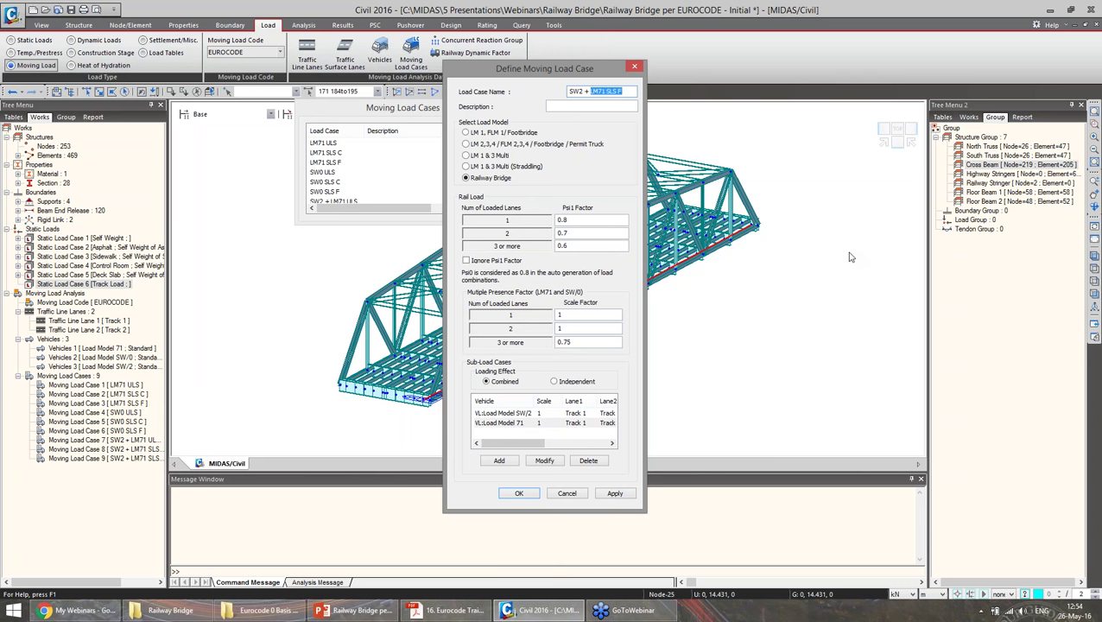
text(S)
click(483, 261)
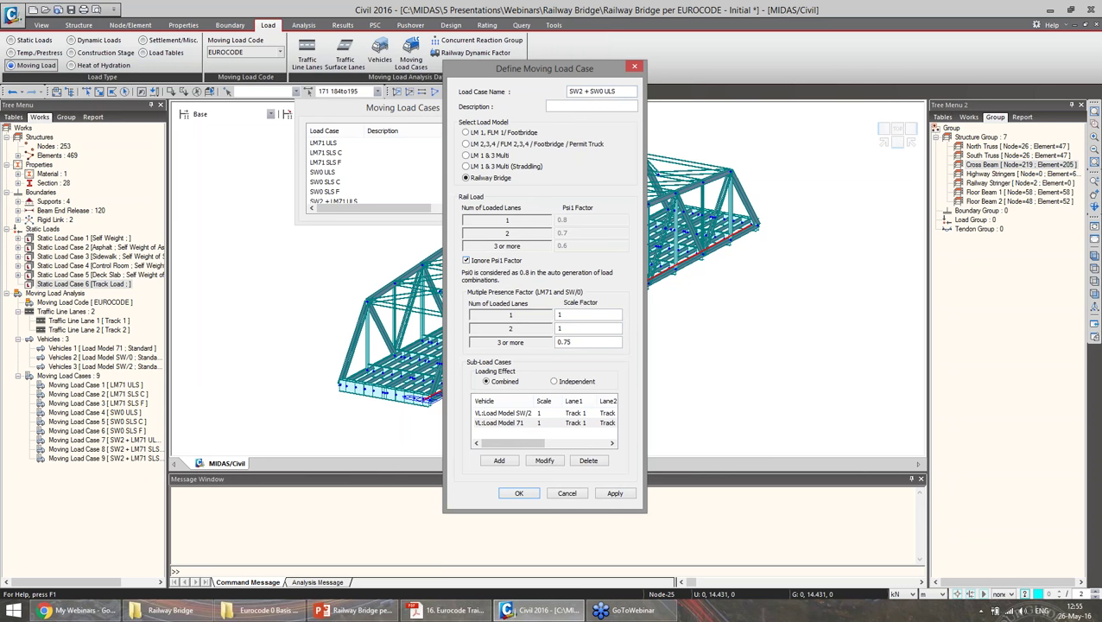
double_click(523, 413)
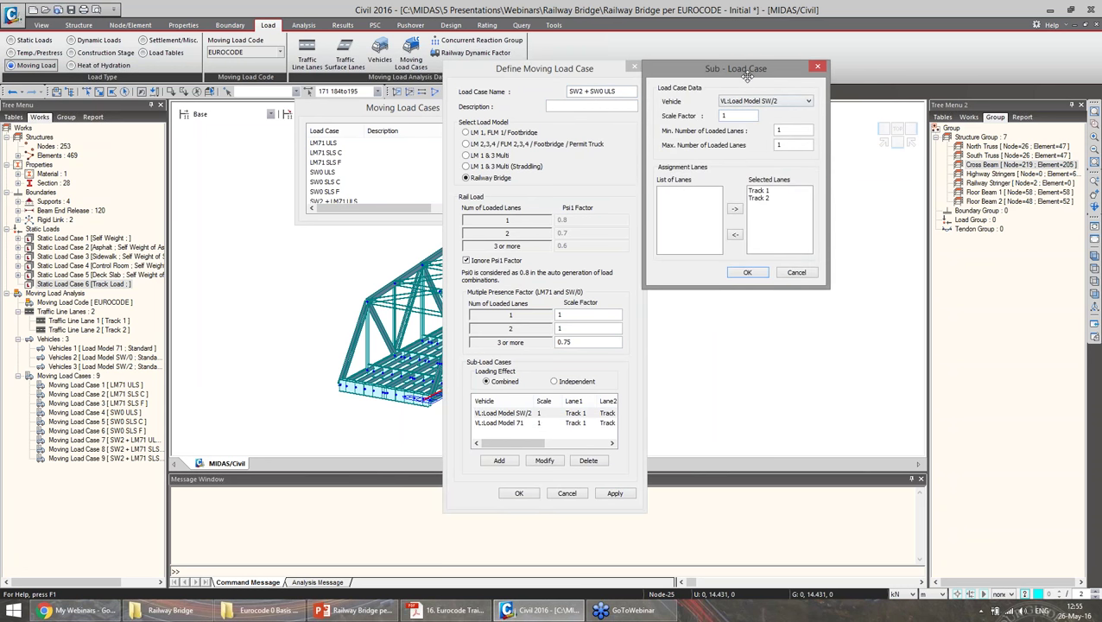
drag(746, 69, 749, 109)
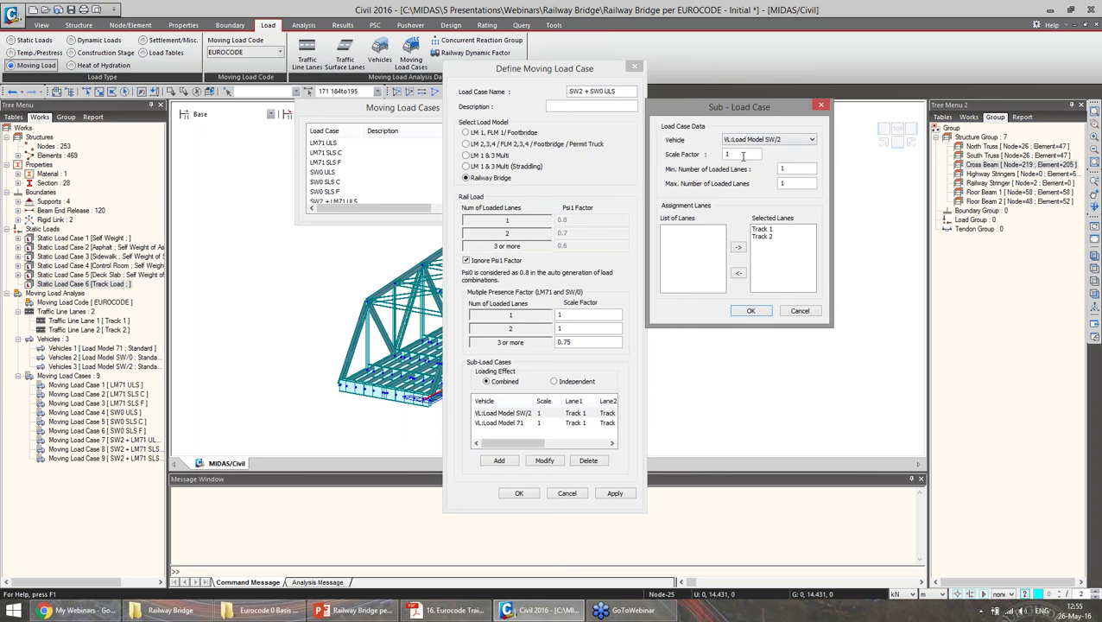
drag(743, 155, 708, 158)
text(1.2)
click(749, 311)
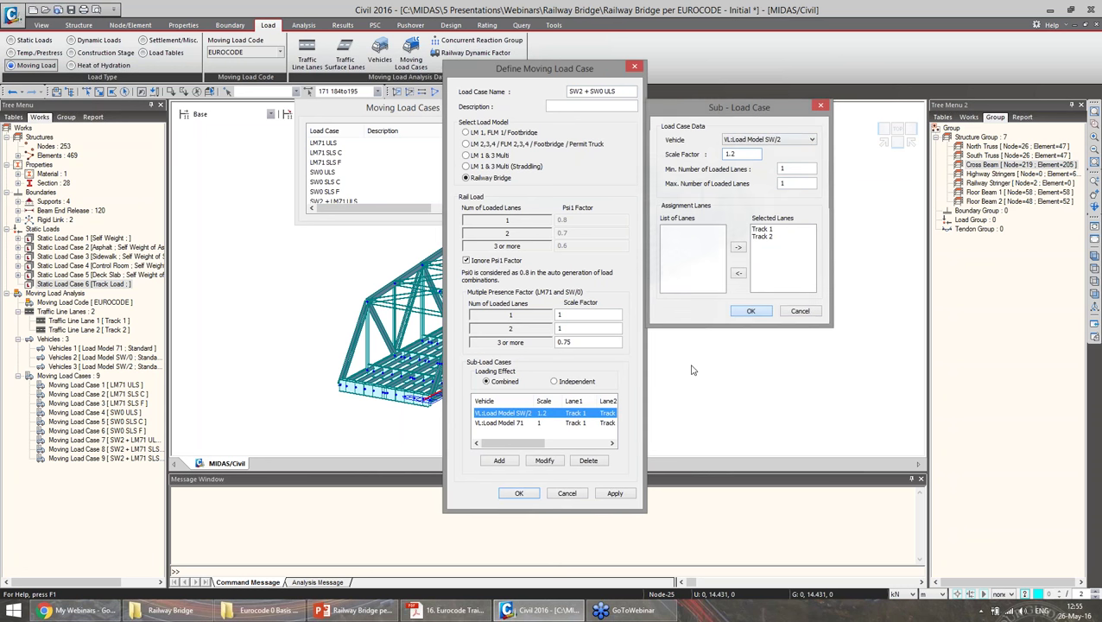
Switch the Load Model 71 sub-load case to Load Model SW/0 with scale factor 1.45 and save SW2 + SW0 ULS
double_click(539, 423)
click(756, 102)
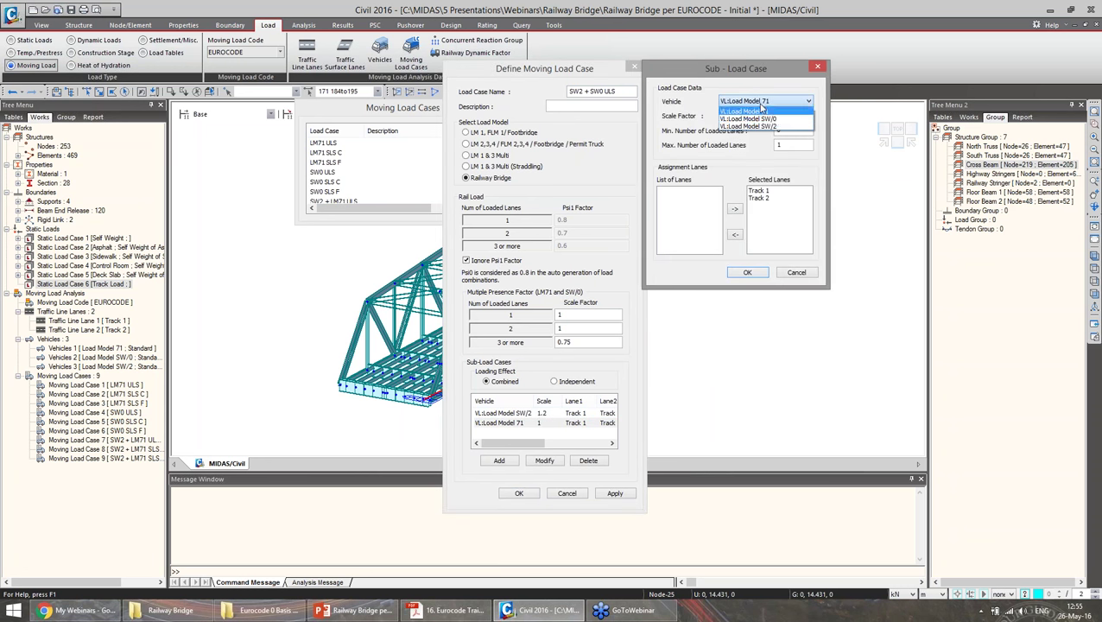
click(748, 119)
click(726, 115)
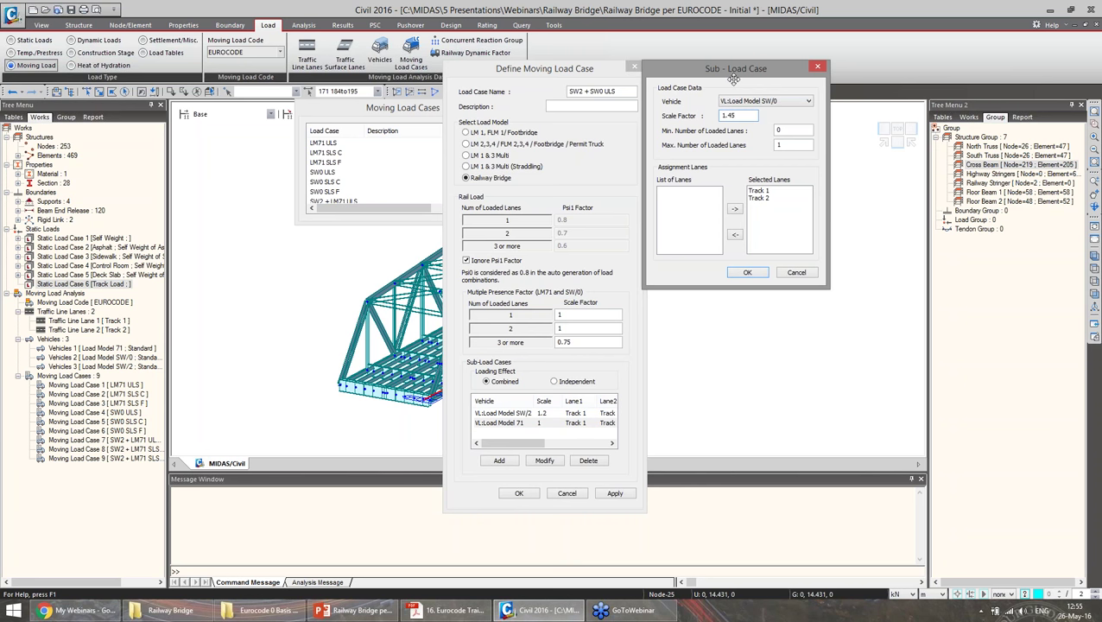
drag(731, 79, 744, 98)
click(761, 290)
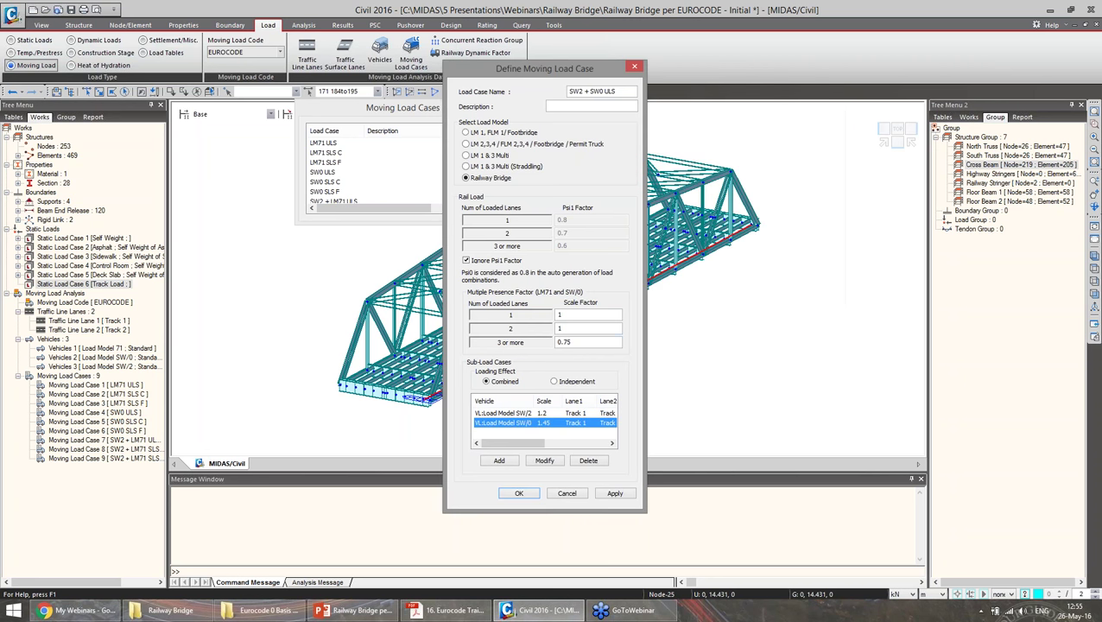
click(614, 493)
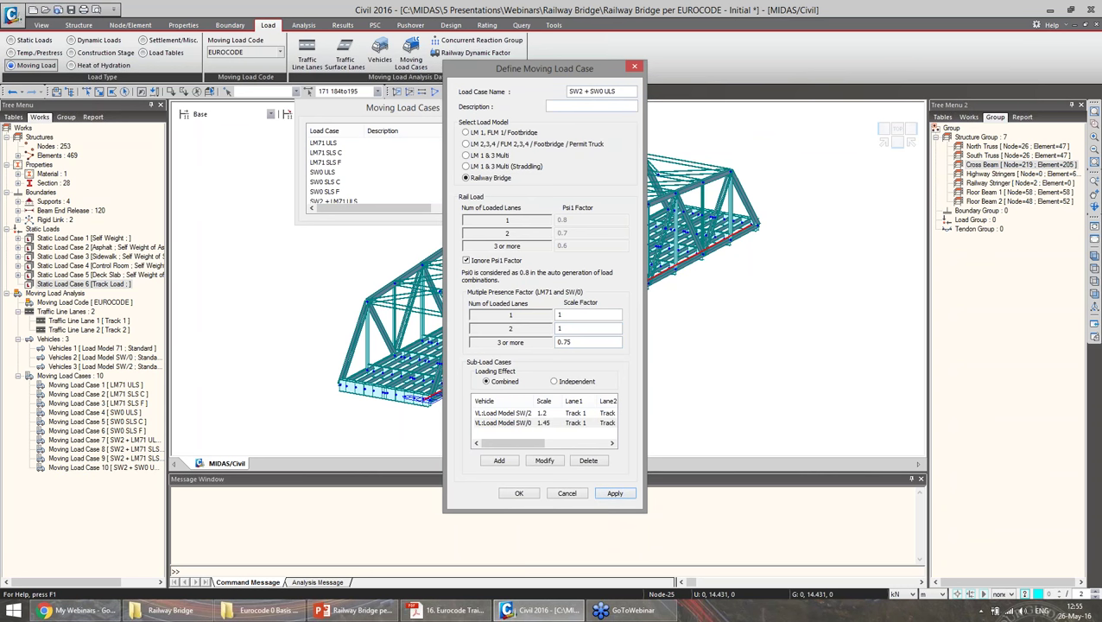
Create the moving load case SW2 + SW0 SLS C with the Load Model SW/2 and Load Model SW/0 scale factors set to 1
drag(606, 91, 635, 101)
text(SLS C)
double_click(541, 414)
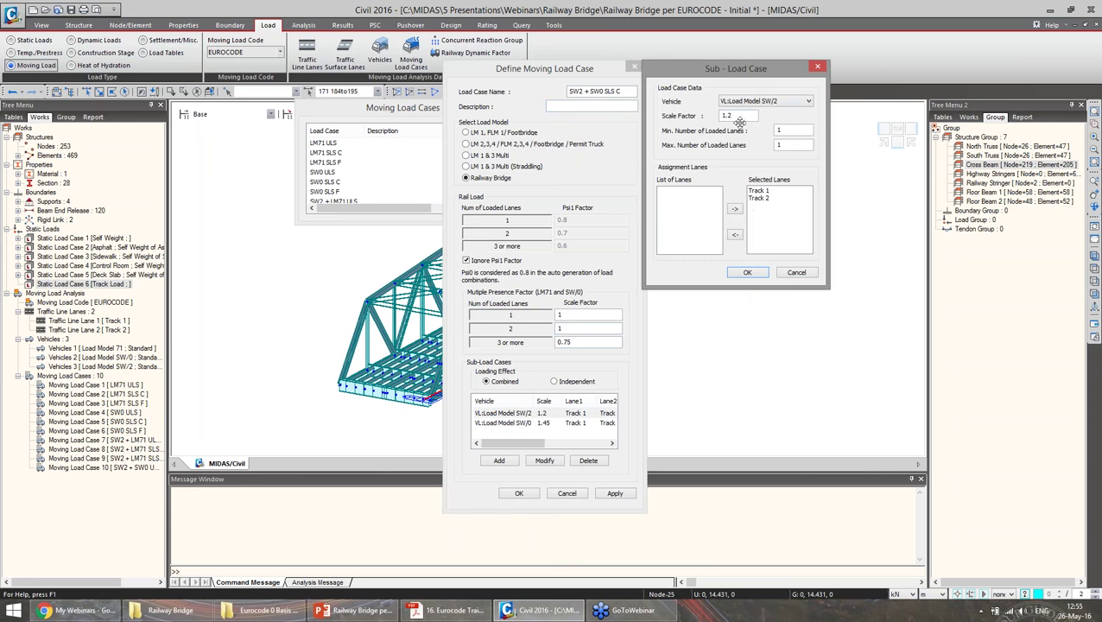
double_click(725, 116)
text(1)
click(747, 273)
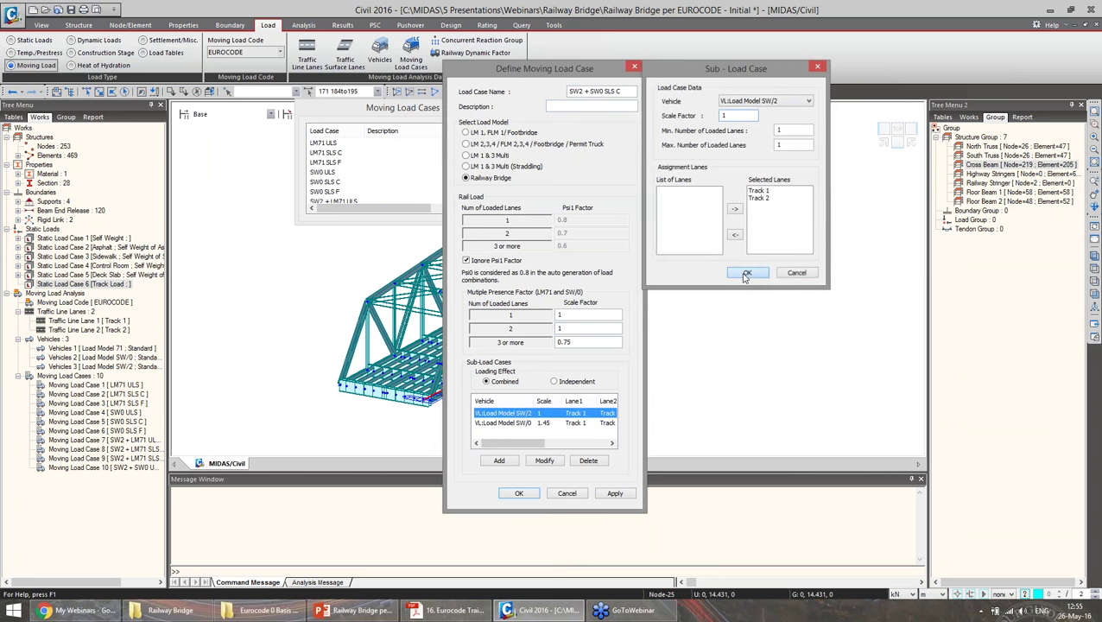
click(546, 423)
double_click(547, 423)
drag(740, 116, 694, 119)
text(1)
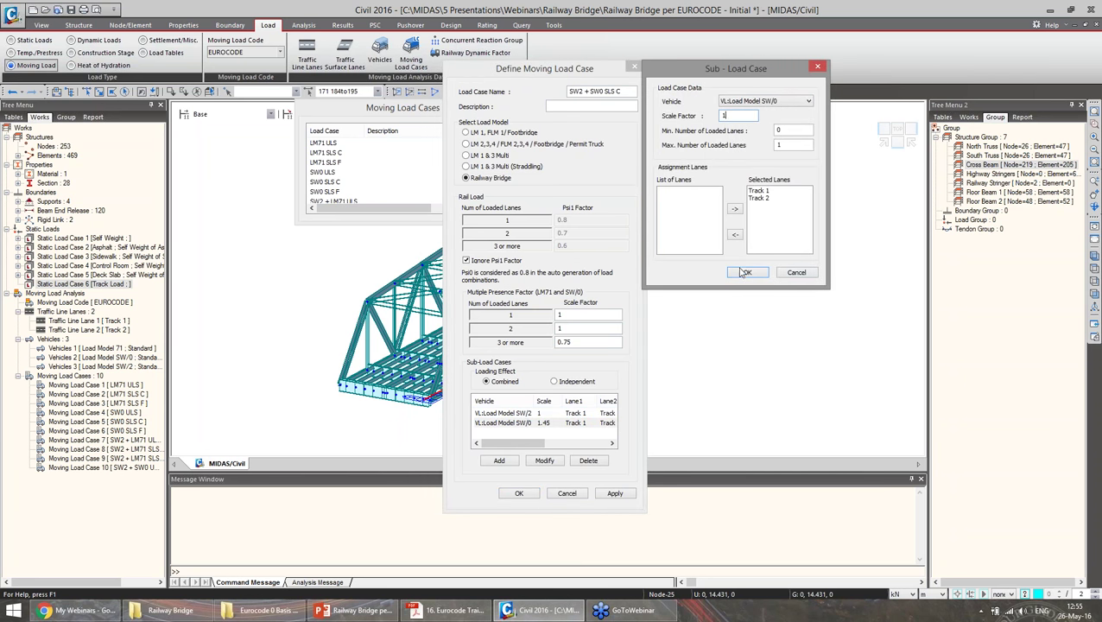
key(Return)
click(615, 494)
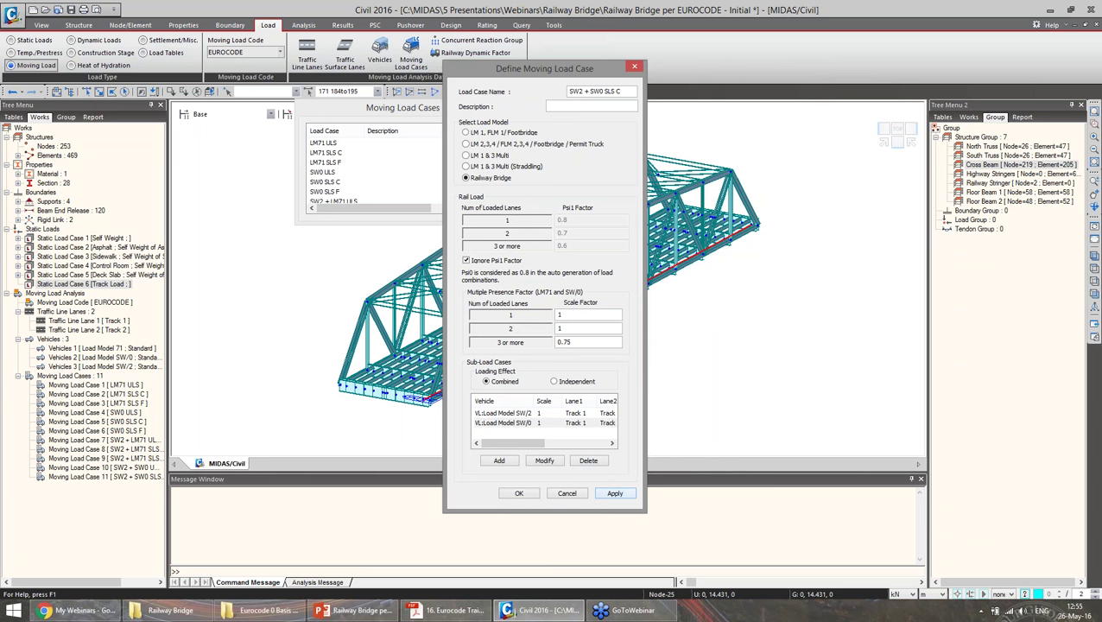
Create the moving load case SW2 + SW0 SLS F with the Psi1 factor taken into account and finish defining moving load cases
drag(616, 91, 621, 92)
click(467, 260)
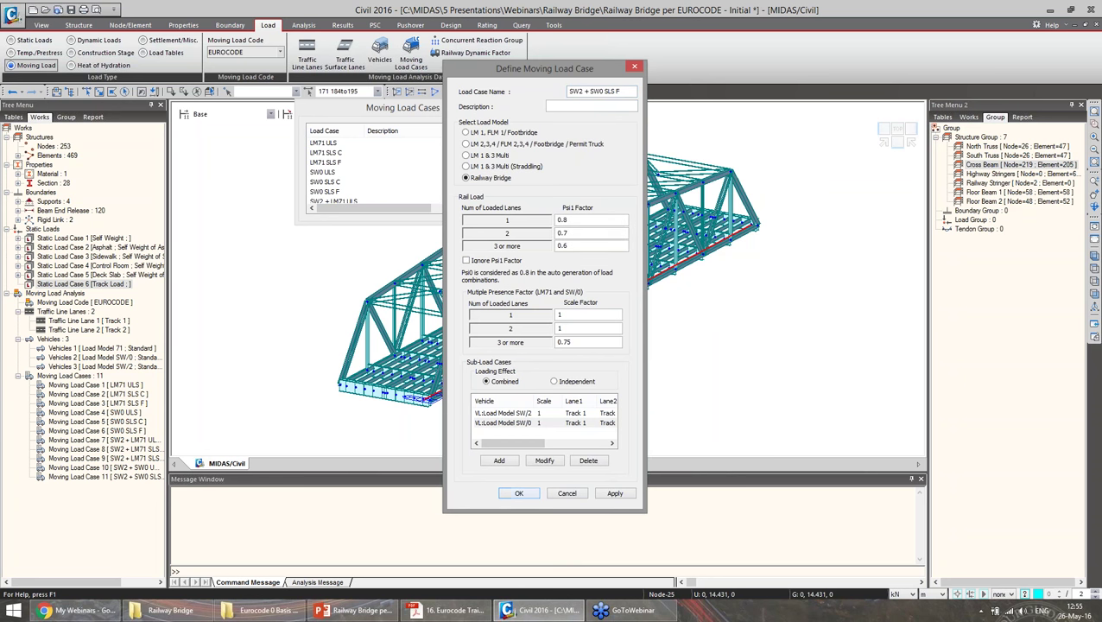
key(Return)
click(491, 210)
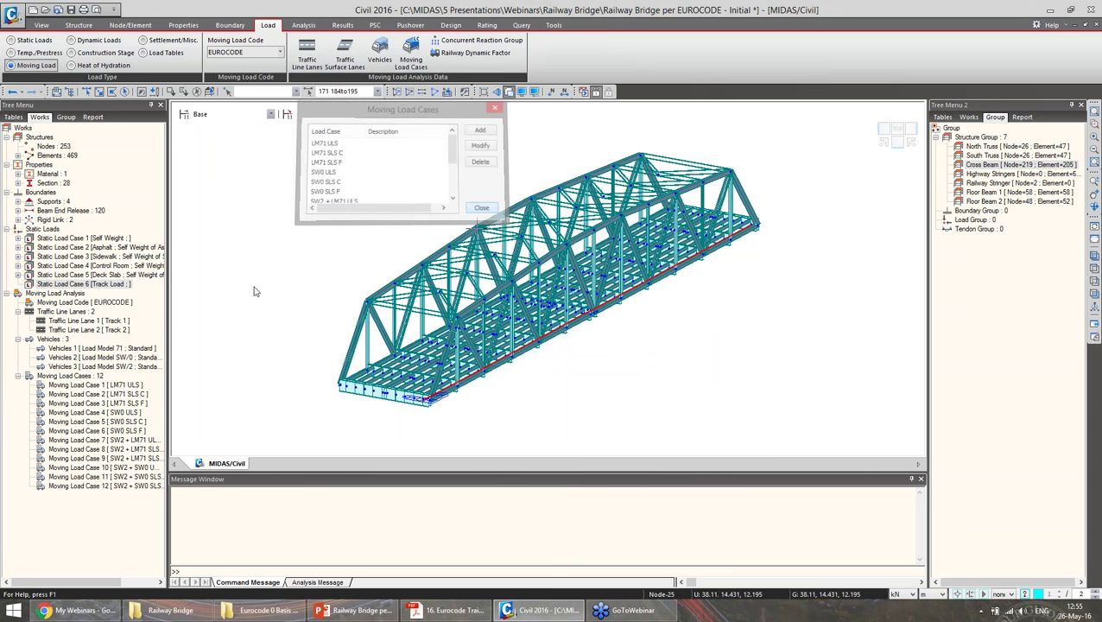
drag(168, 272, 234, 272)
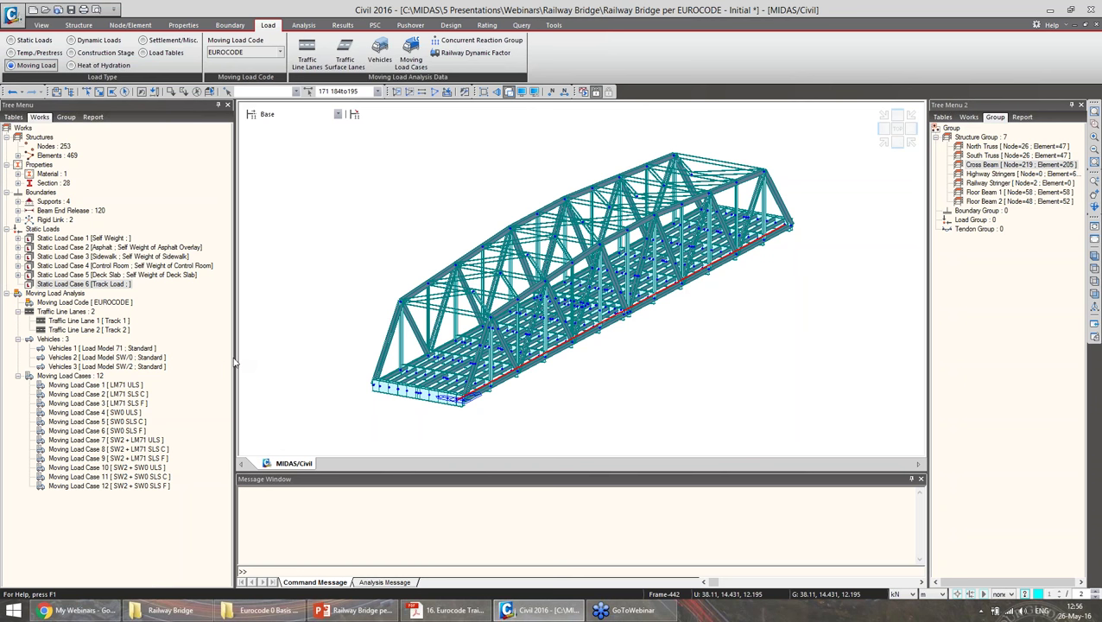
drag(234, 363, 206, 362)
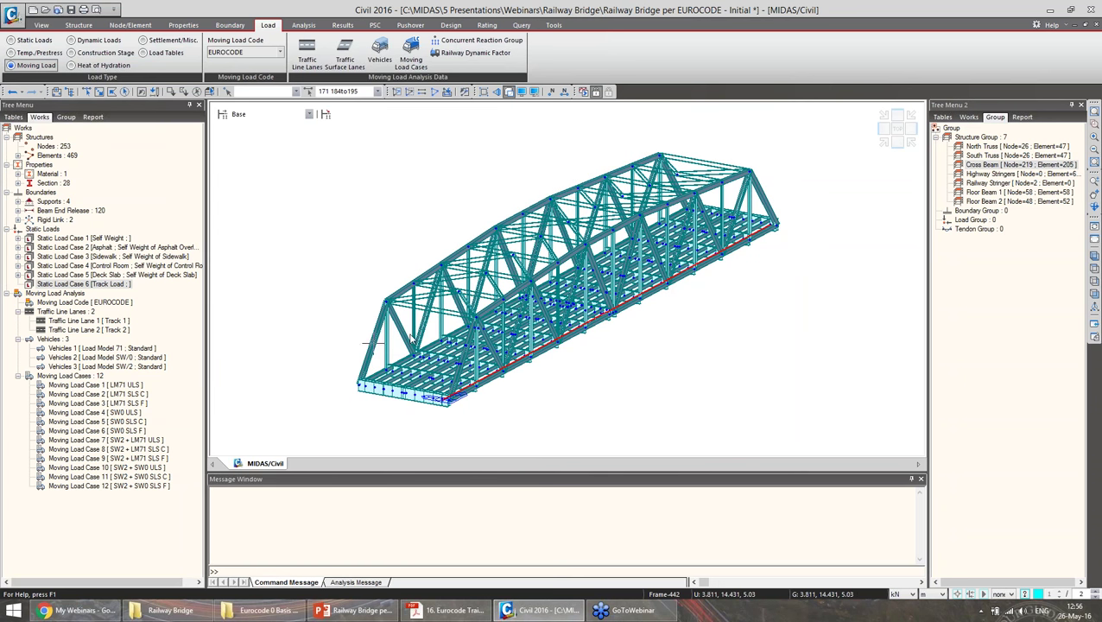
Define the railway dynamic factor by automatic input with a determinant length of 91.464 m and standard track maintenance
click(498, 56)
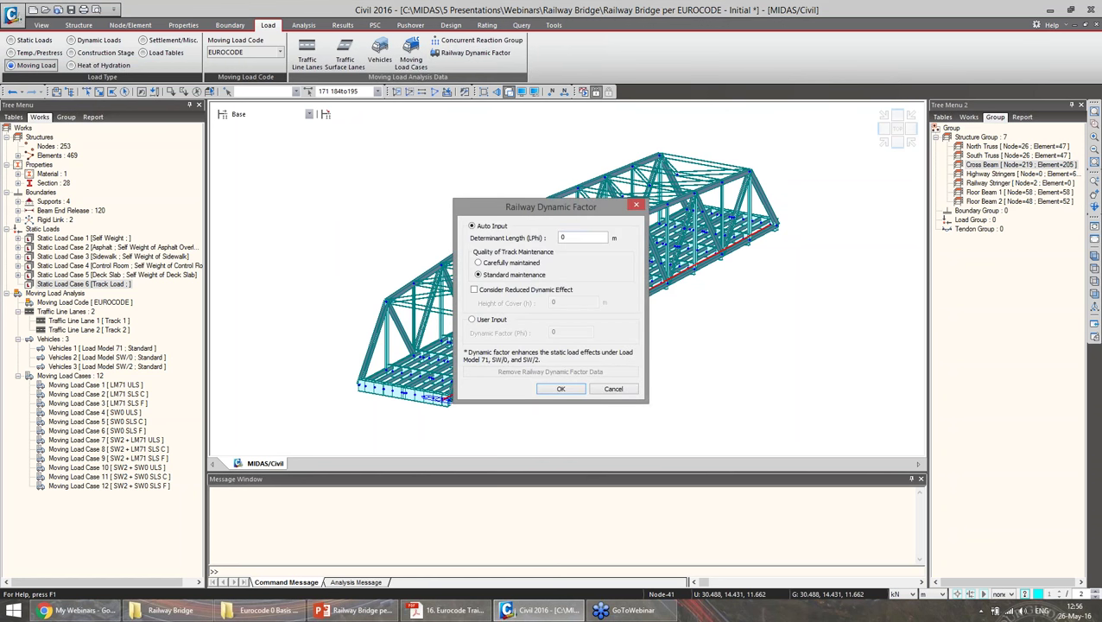
double_click(563, 238)
text(91.464)
click(561, 390)
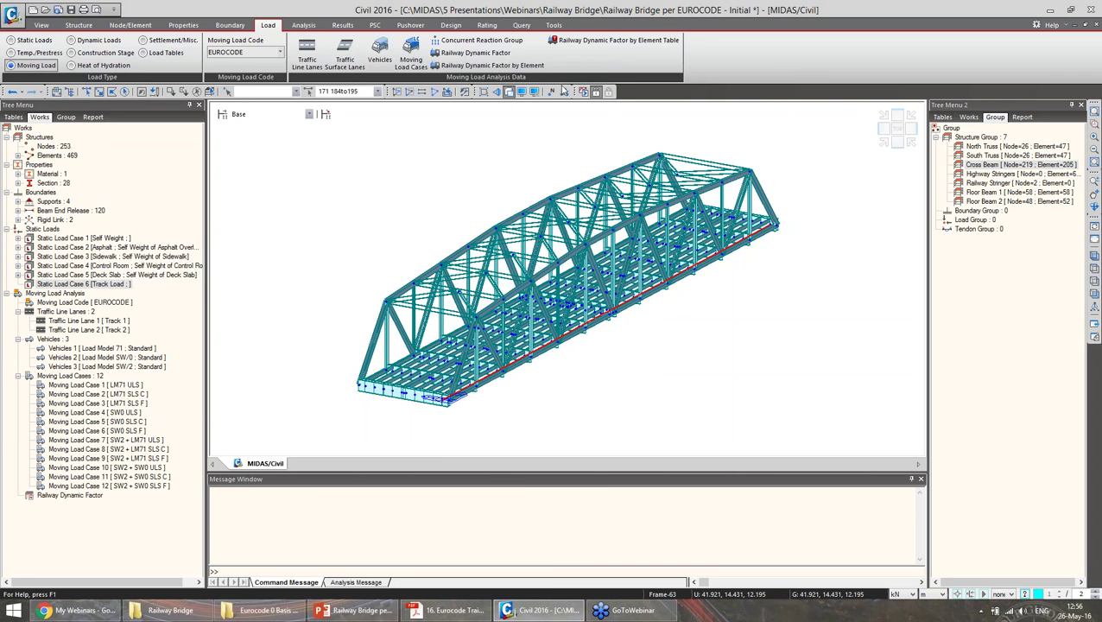
Define the moving load analysis control data with influence line dependent points, 3 points per line element and normal frame results
click(303, 25)
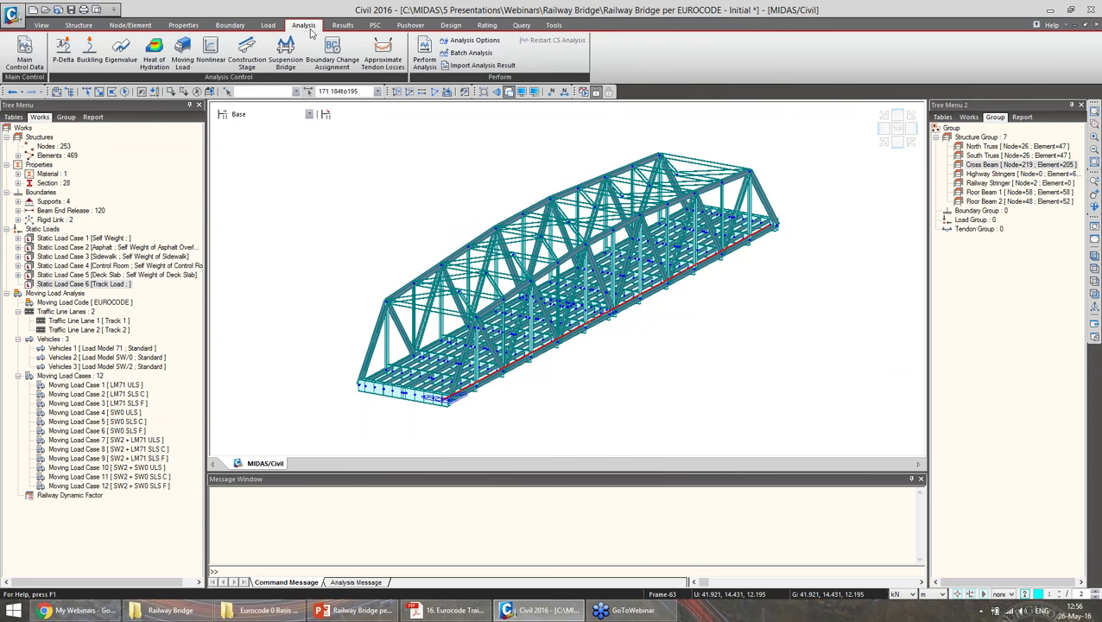
click(881, 141)
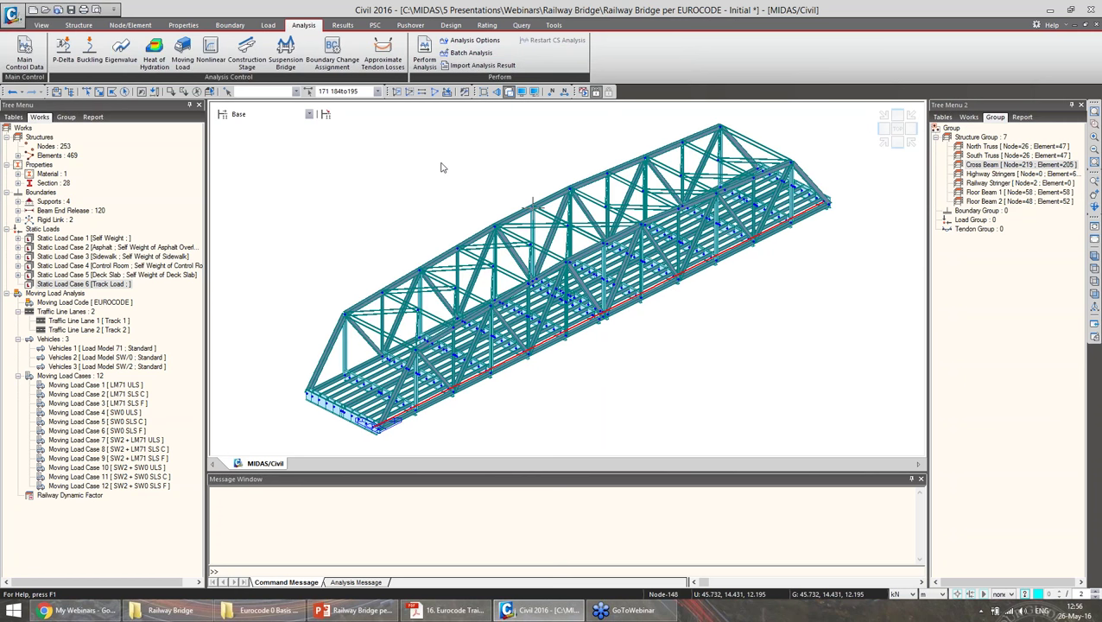
click(183, 57)
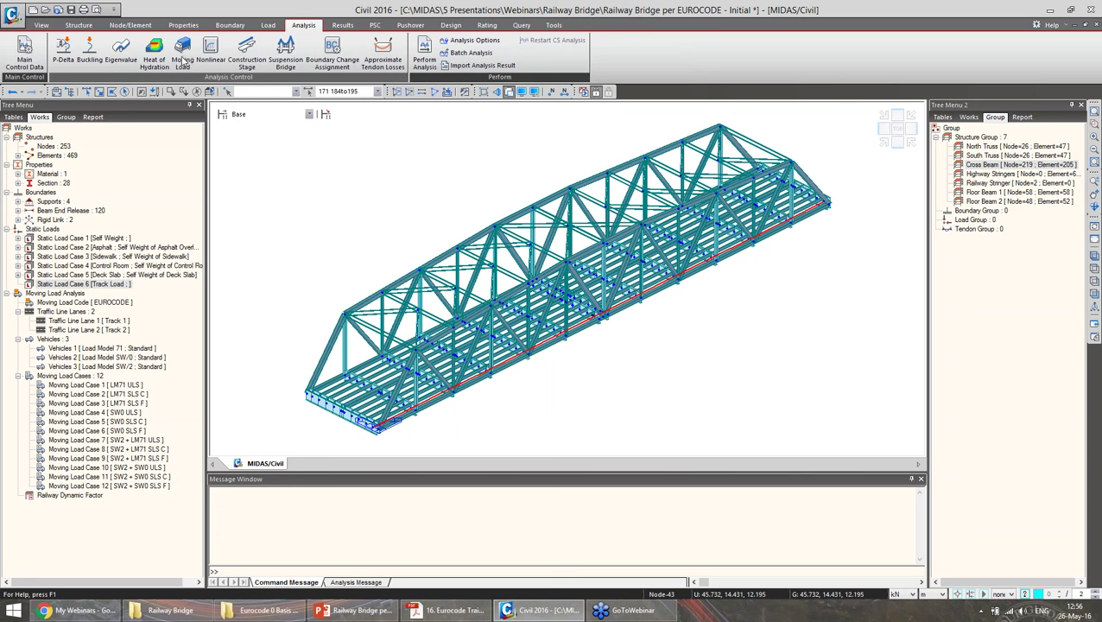
drag(355, 140, 549, 194)
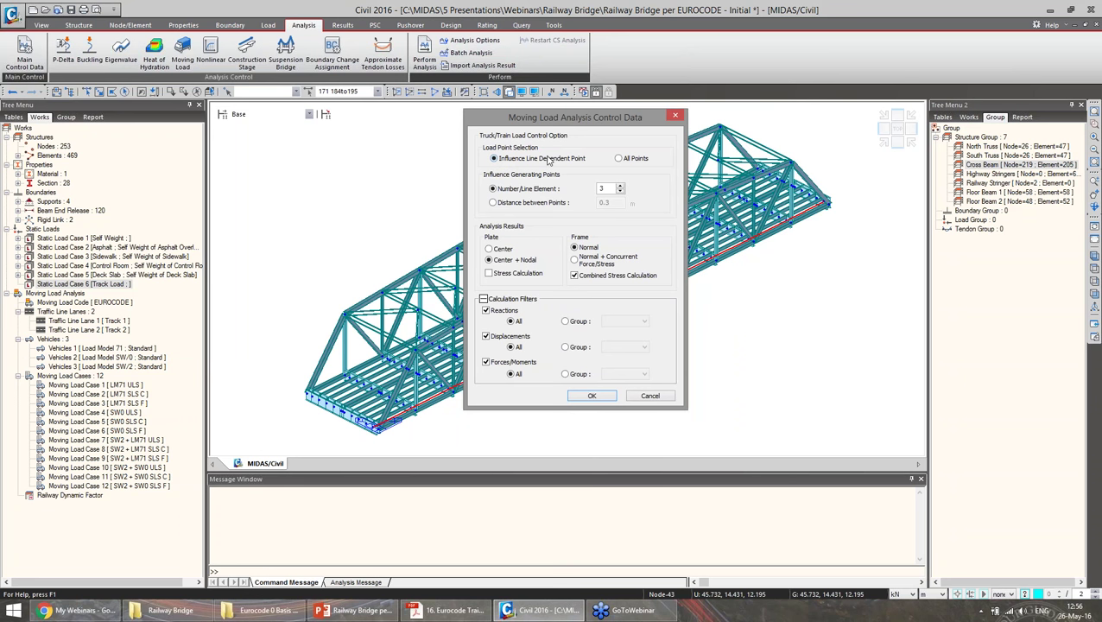
drag(572, 119, 558, 122)
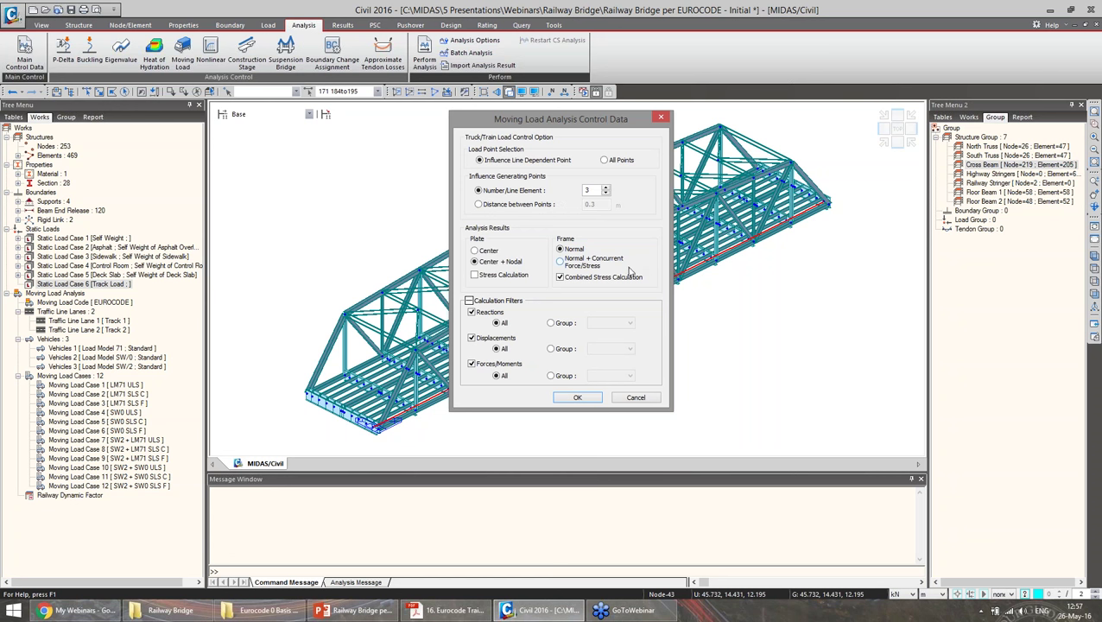
drag(568, 124, 532, 143)
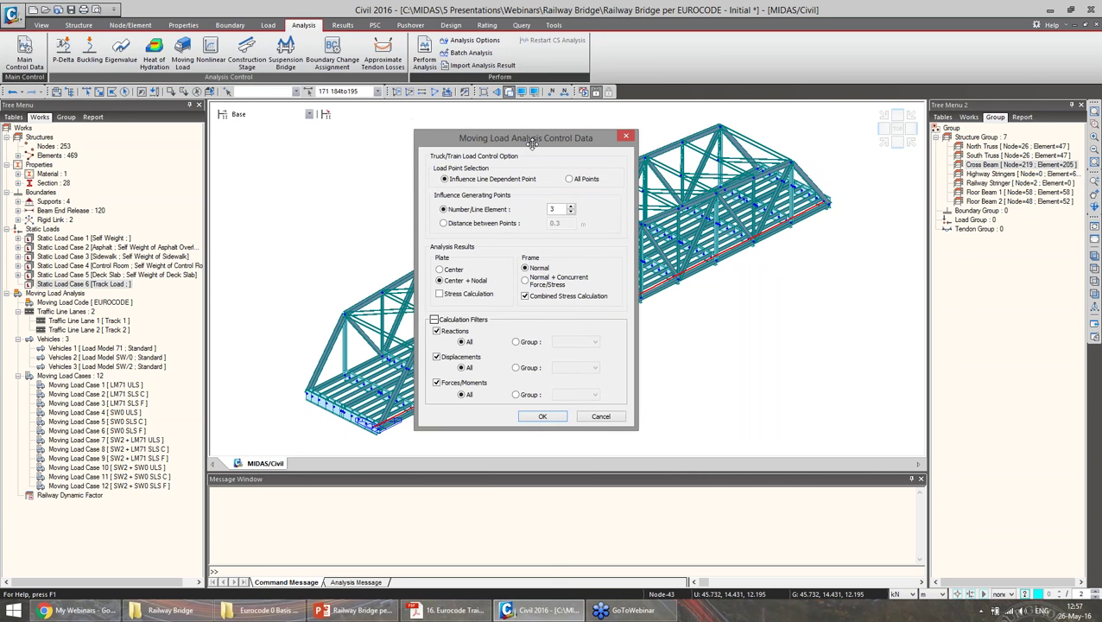
drag(533, 143, 557, 124)
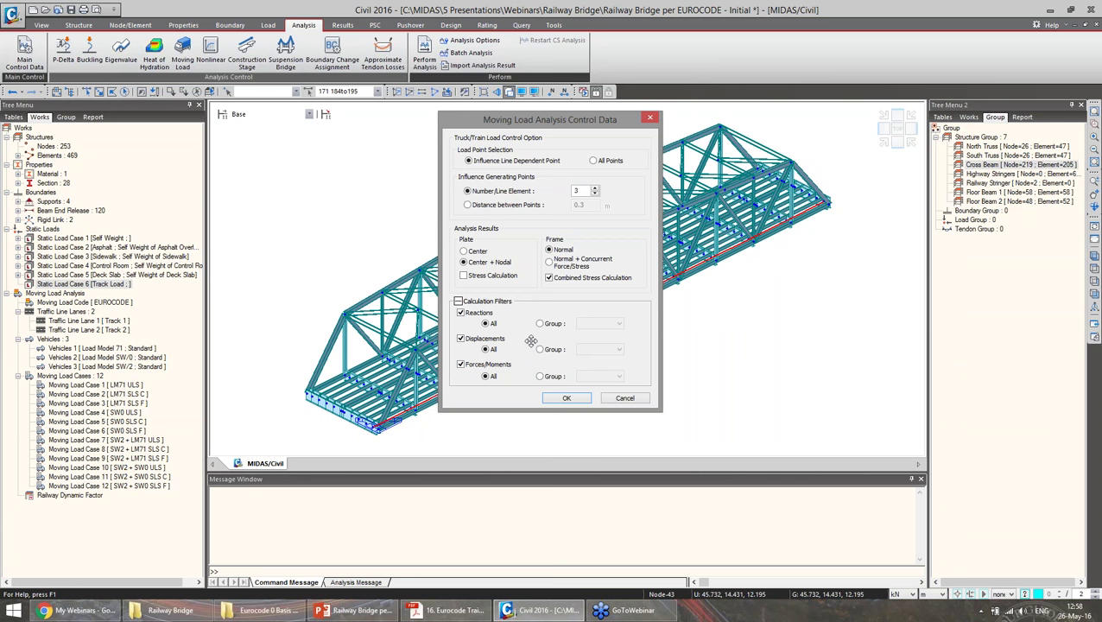
click(566, 399)
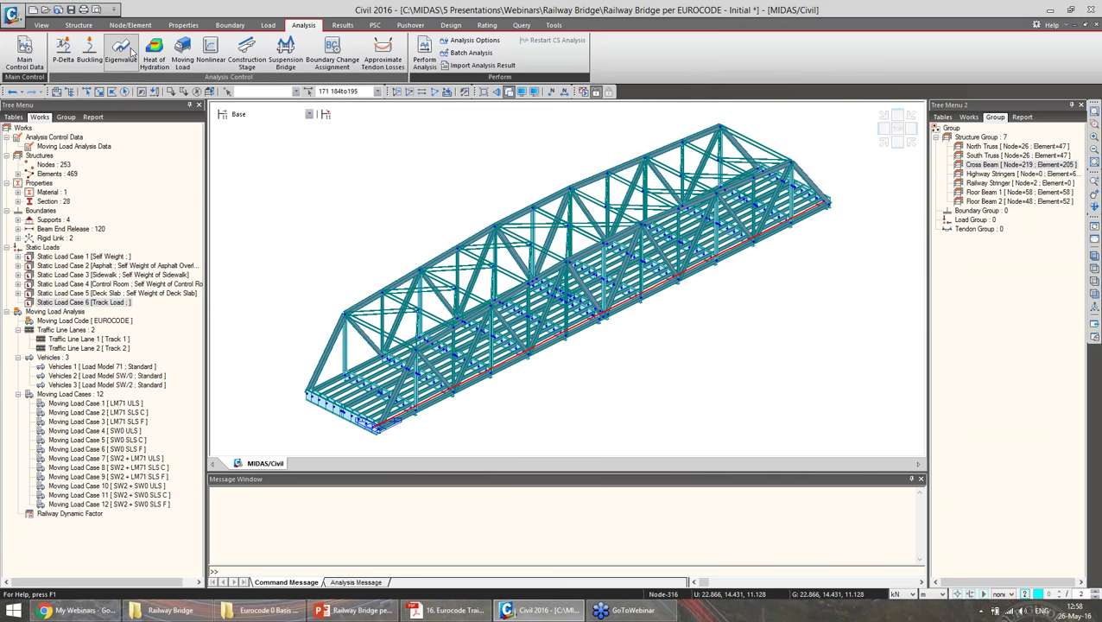
Start a general load combination named ULS1 containing the Self Weight load case with factor 1.35
click(336, 27)
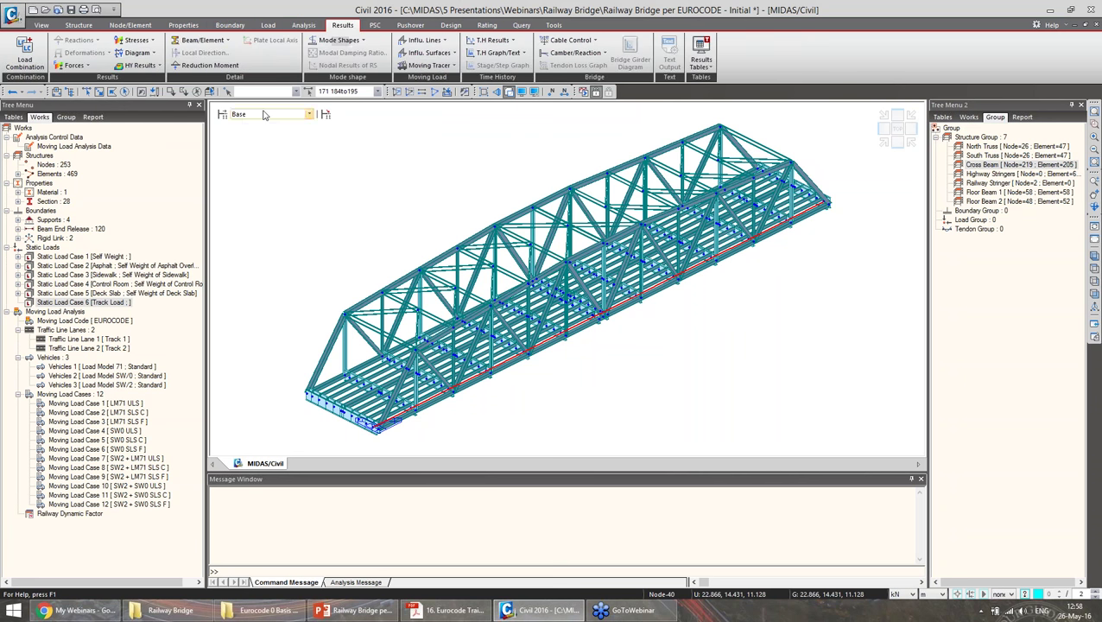
click(17, 62)
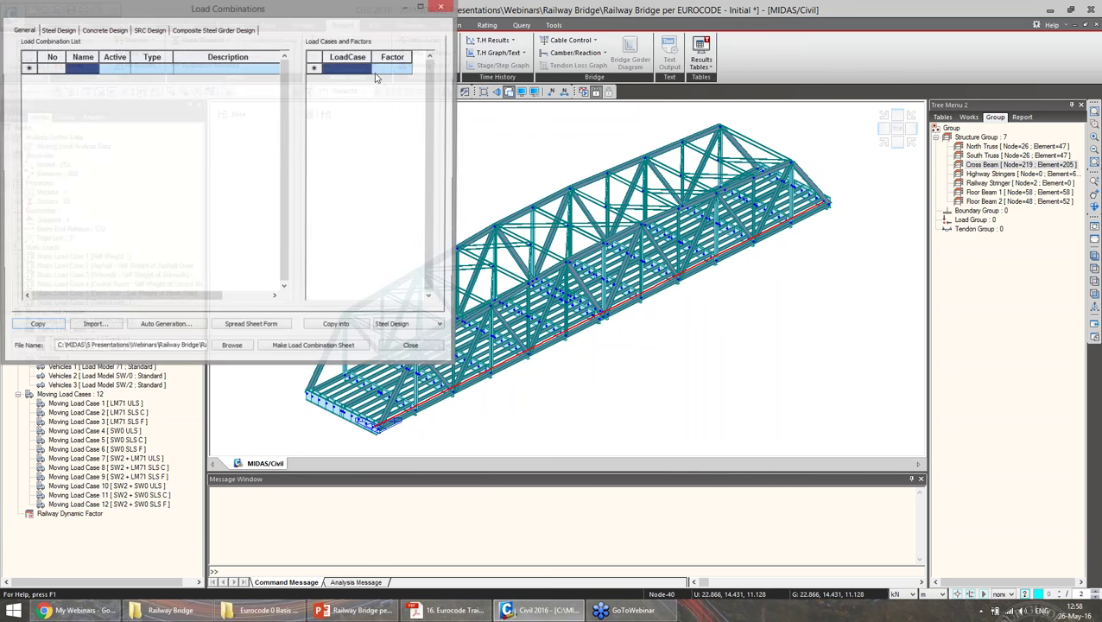
drag(341, 8, 586, 109)
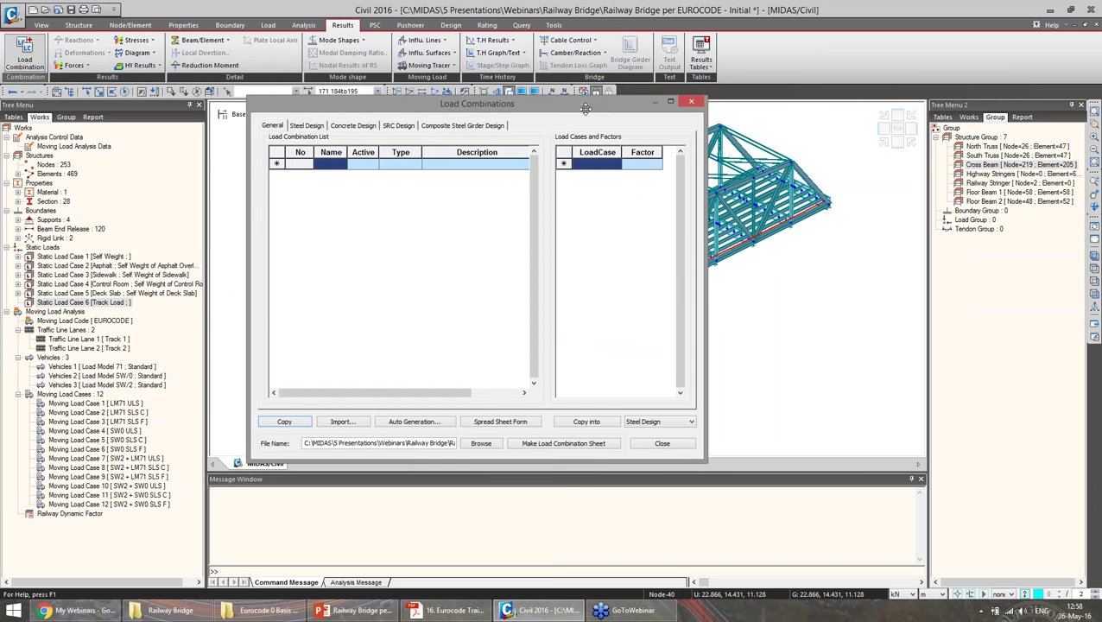
click(316, 167)
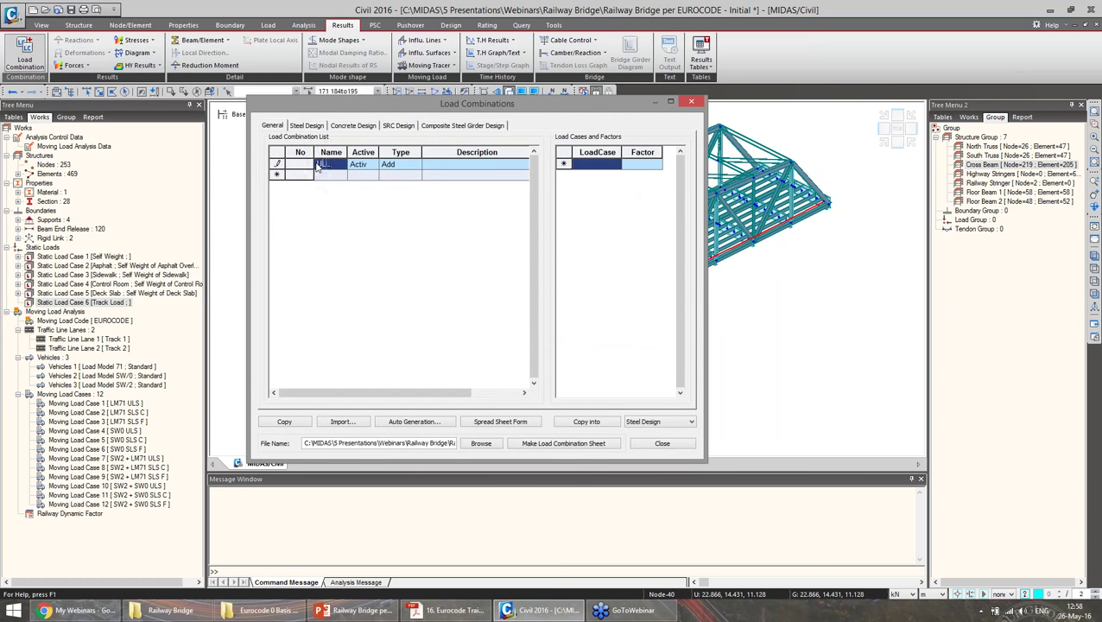
text(ULS1)
click(614, 166)
click(617, 166)
click(609, 176)
click(653, 172)
text(1.35)
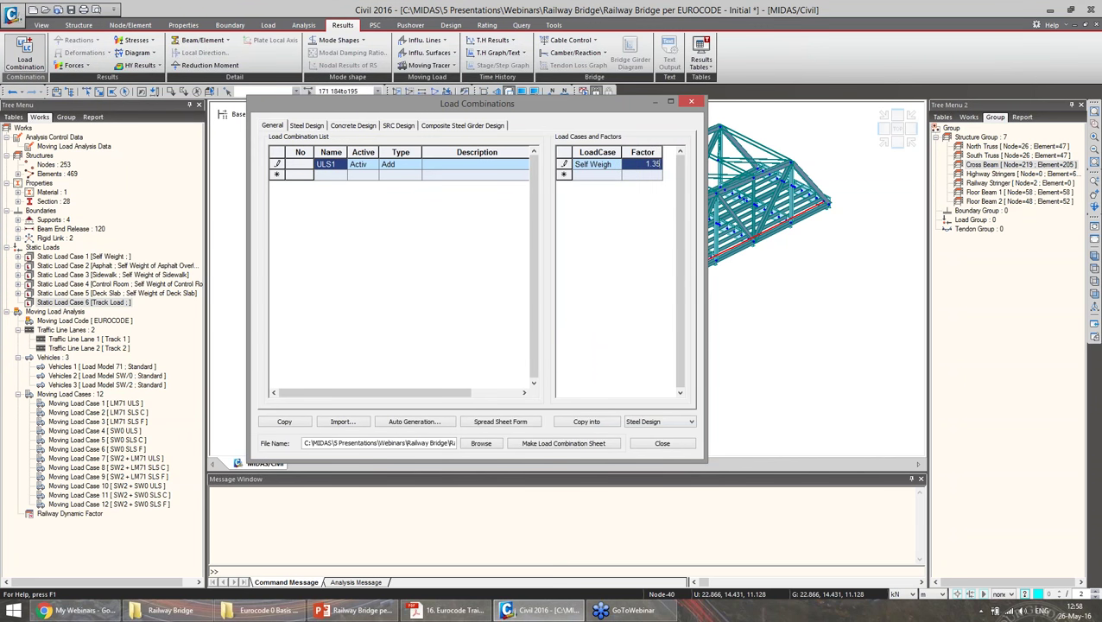
Add Asphalt with factor 1.35 to ULS1, plus the Sidewalk, Control Room, Deck Slab and Track Load cases
click(615, 176)
click(603, 198)
click(649, 176)
text(1.35)
click(615, 185)
click(604, 214)
click(616, 196)
click(609, 233)
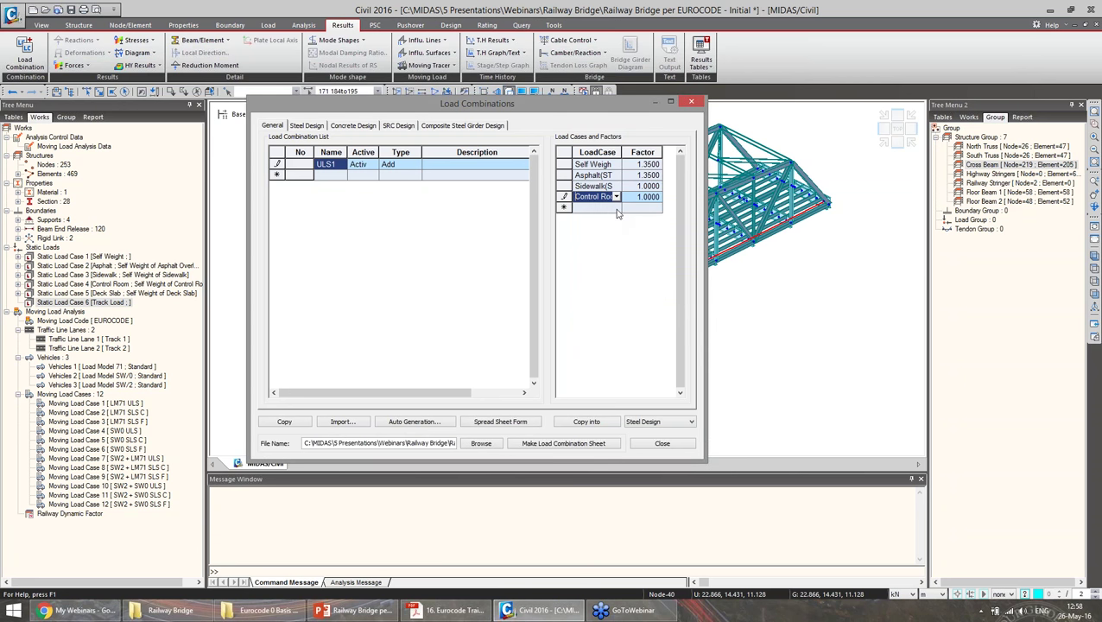
click(616, 208)
click(611, 255)
click(616, 219)
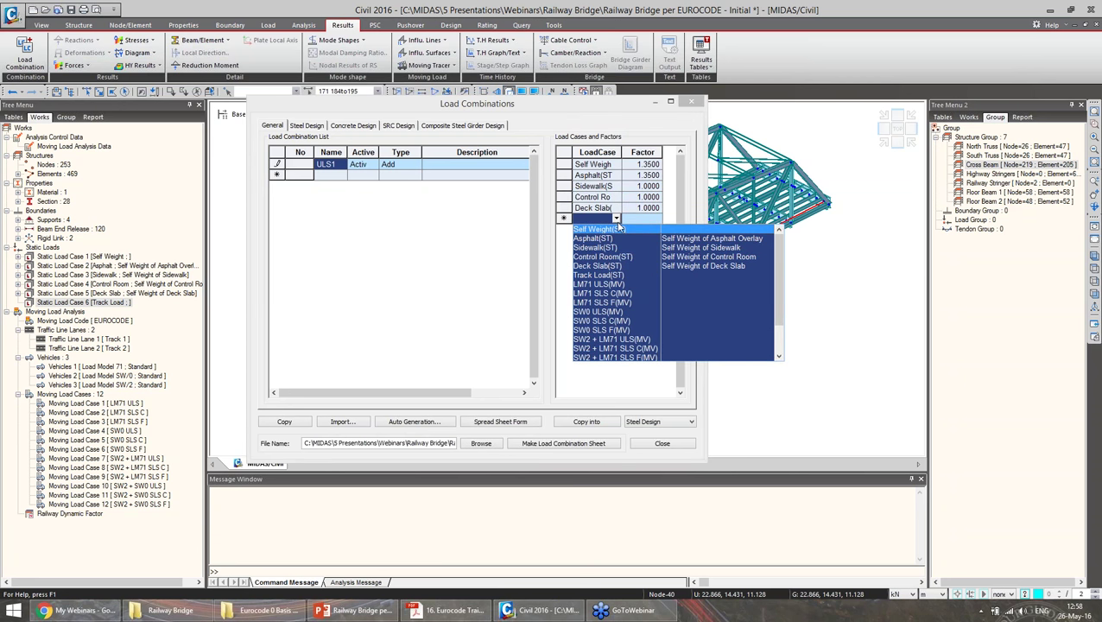
click(604, 275)
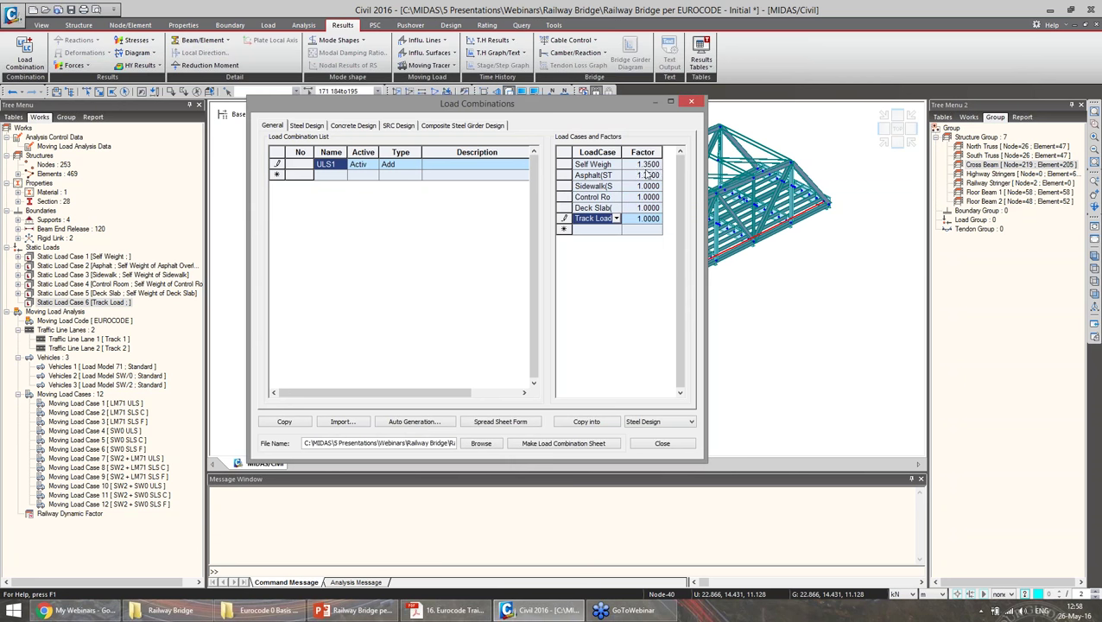
Set the Sidewalk, Control Room and Deck Slab factors in ULS1 to 1.35
click(651, 165)
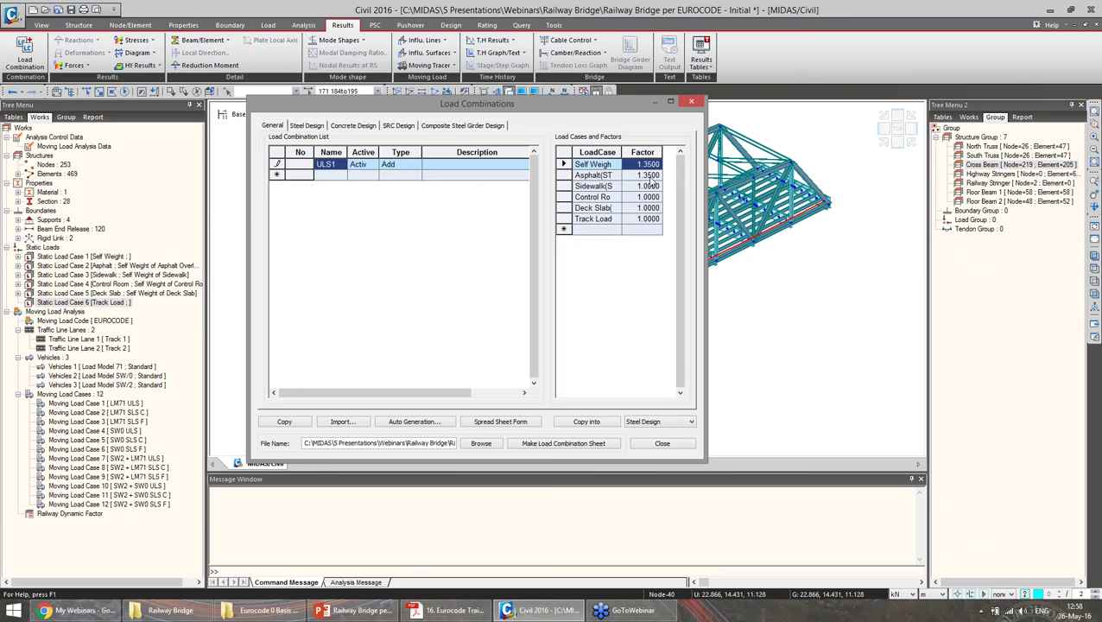
click(643, 187)
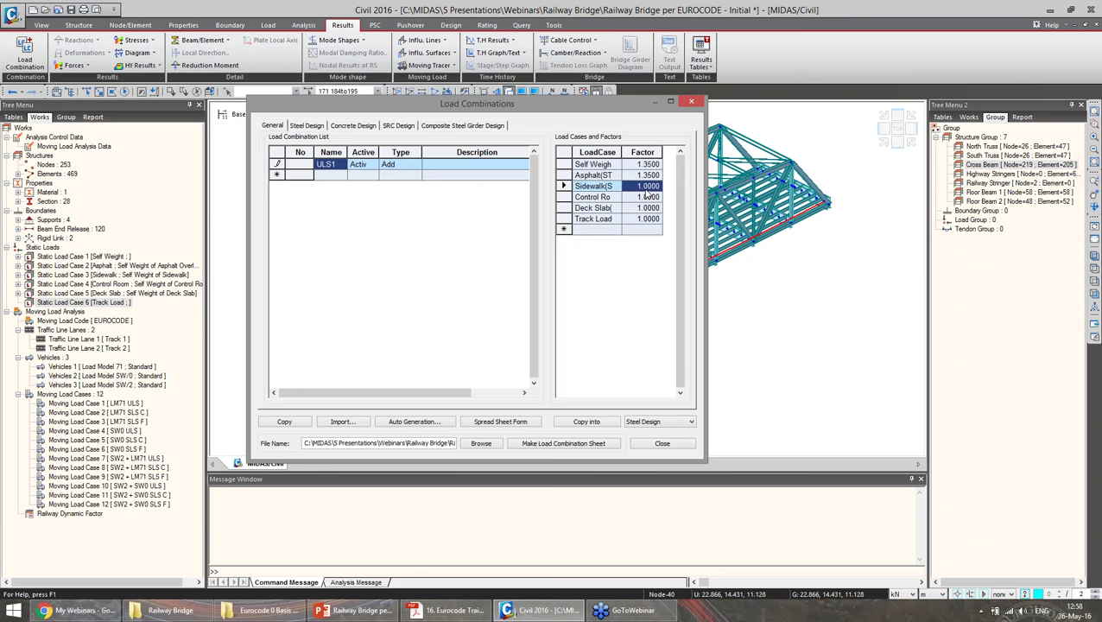
text(1.35)
click(657, 197)
click(657, 208)
text(1)
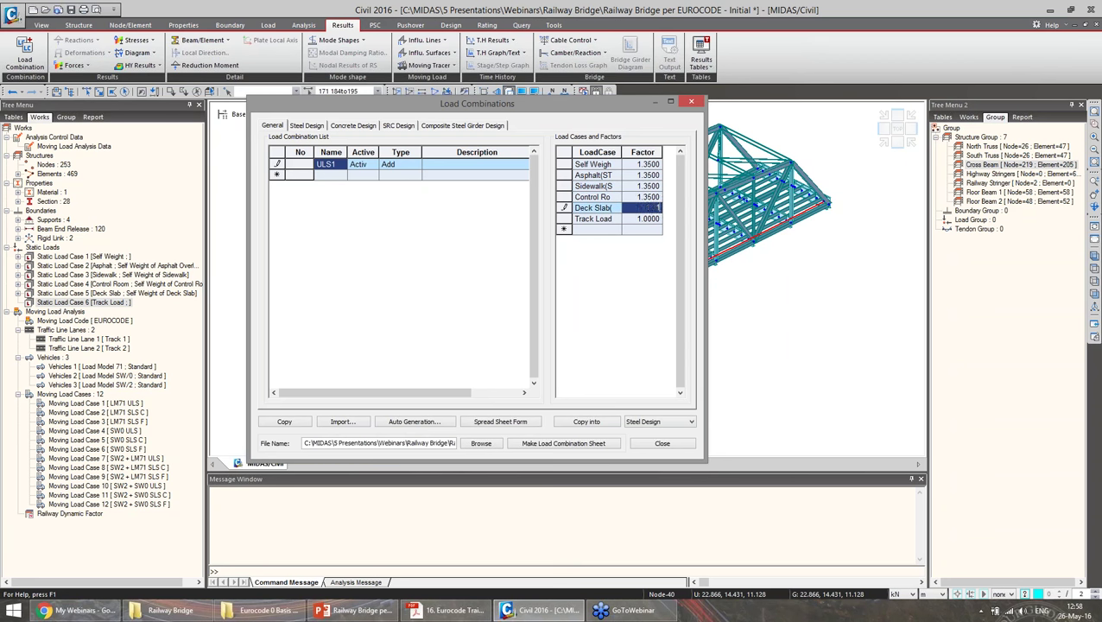
text(.35)
Replace the Track Load entry in ULS1 with the moving load case LM71 ULS and close the load combinations
click(620, 219)
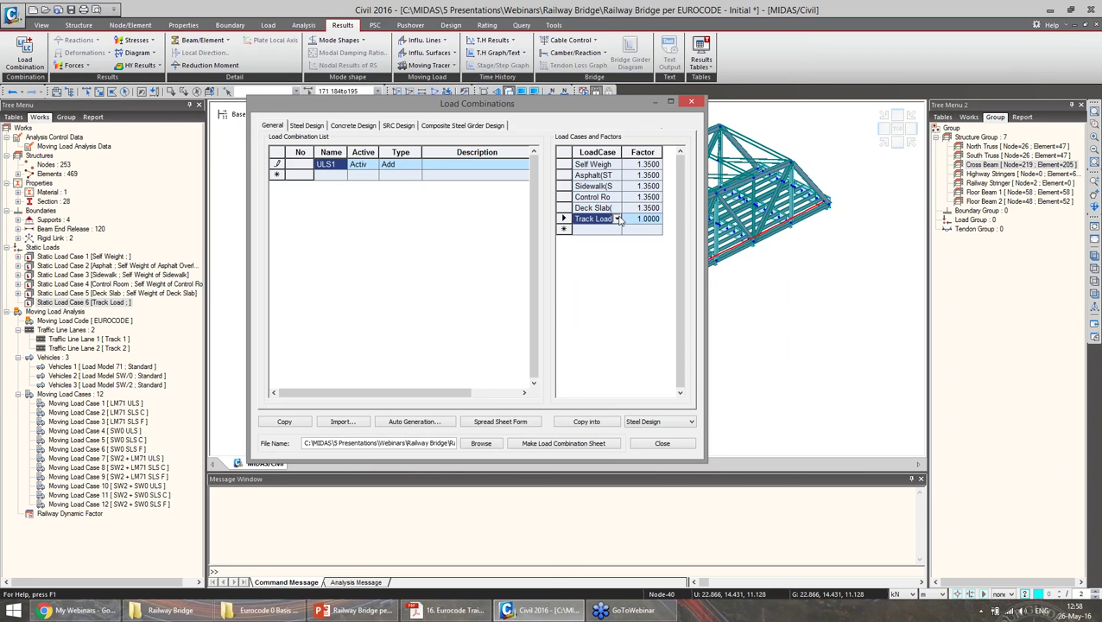
click(617, 219)
scroll(639, 321, down, 1)
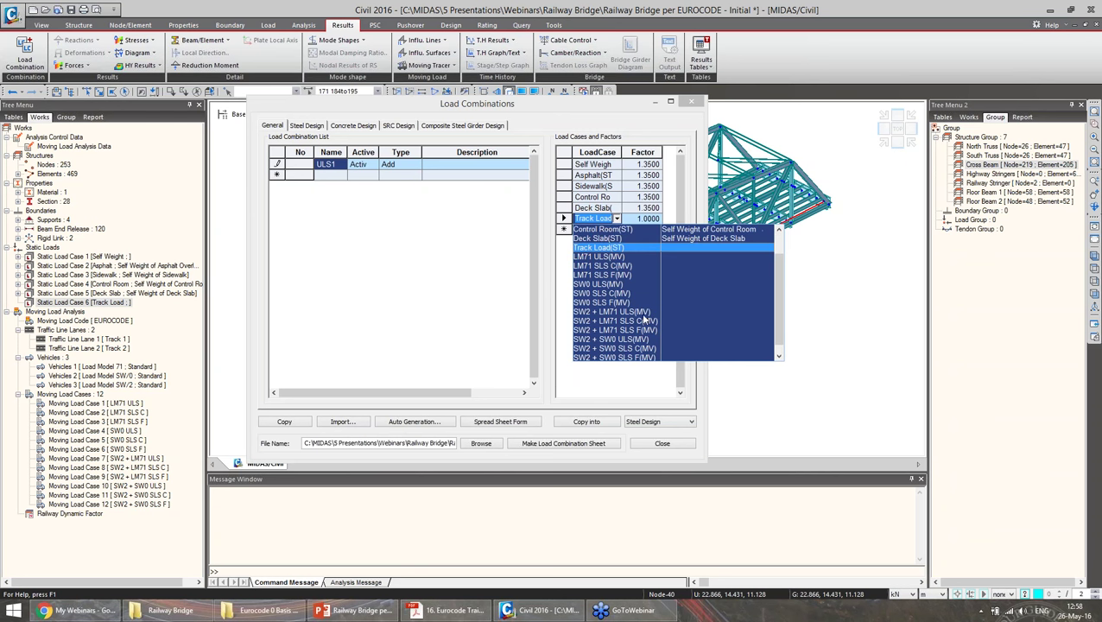
click(614, 256)
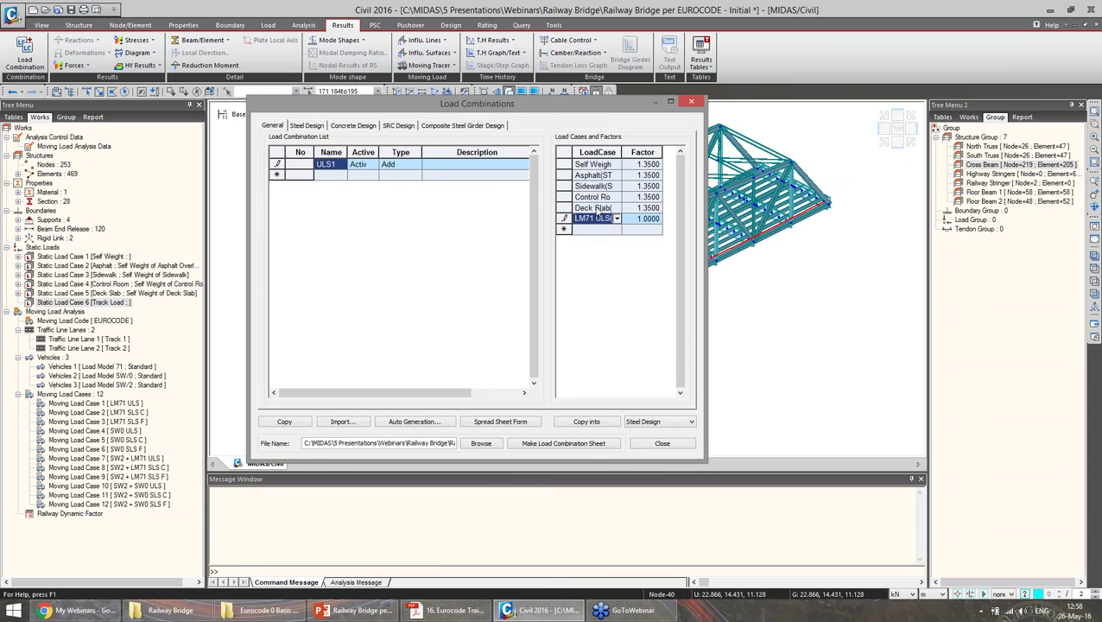
click(596, 208)
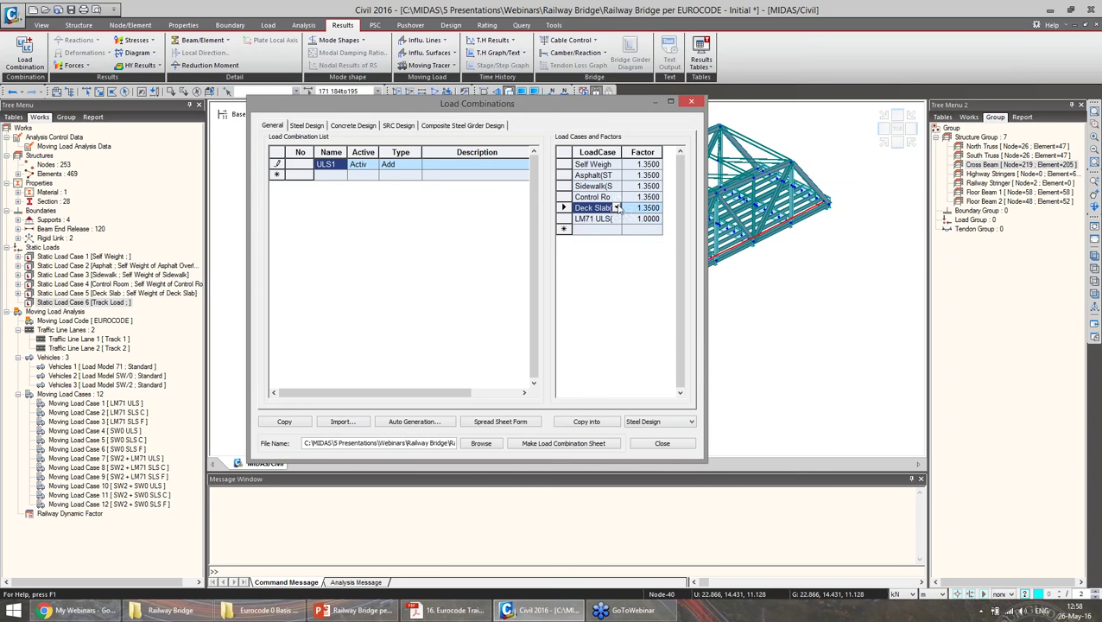
click(594, 220)
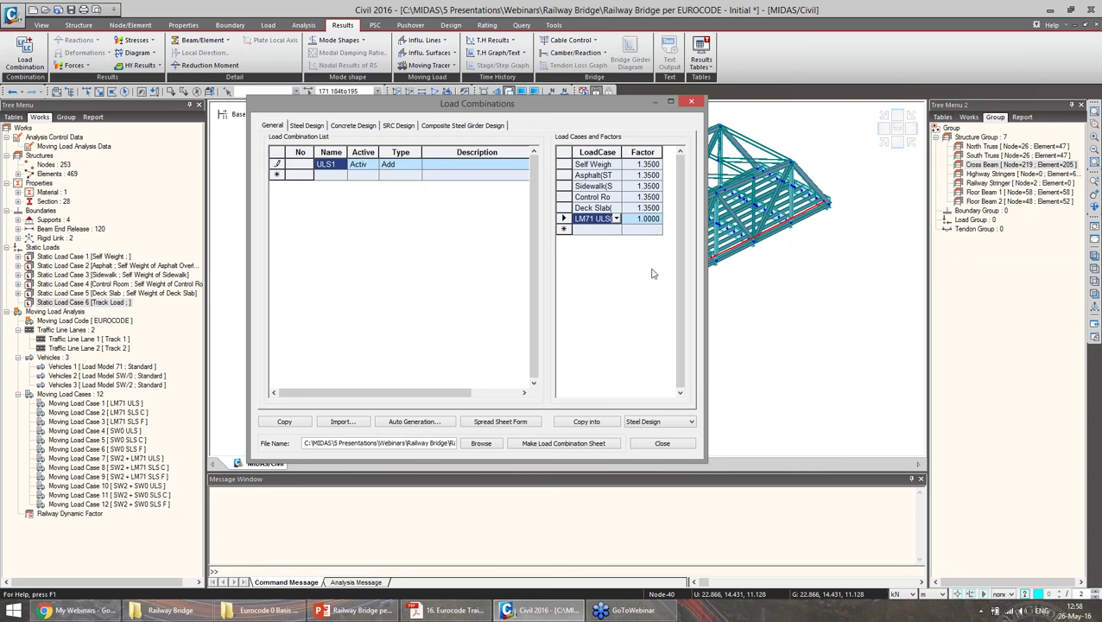
click(662, 443)
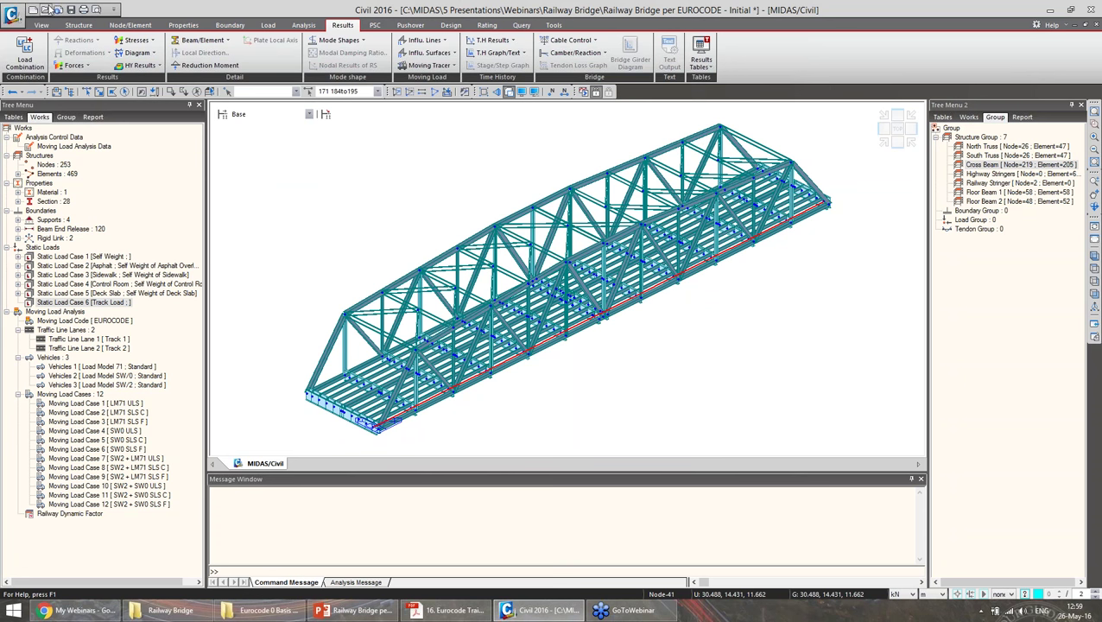
Open the model file Railway Bridge per EUROCODE - Final and narrow the model tree
click(45, 10)
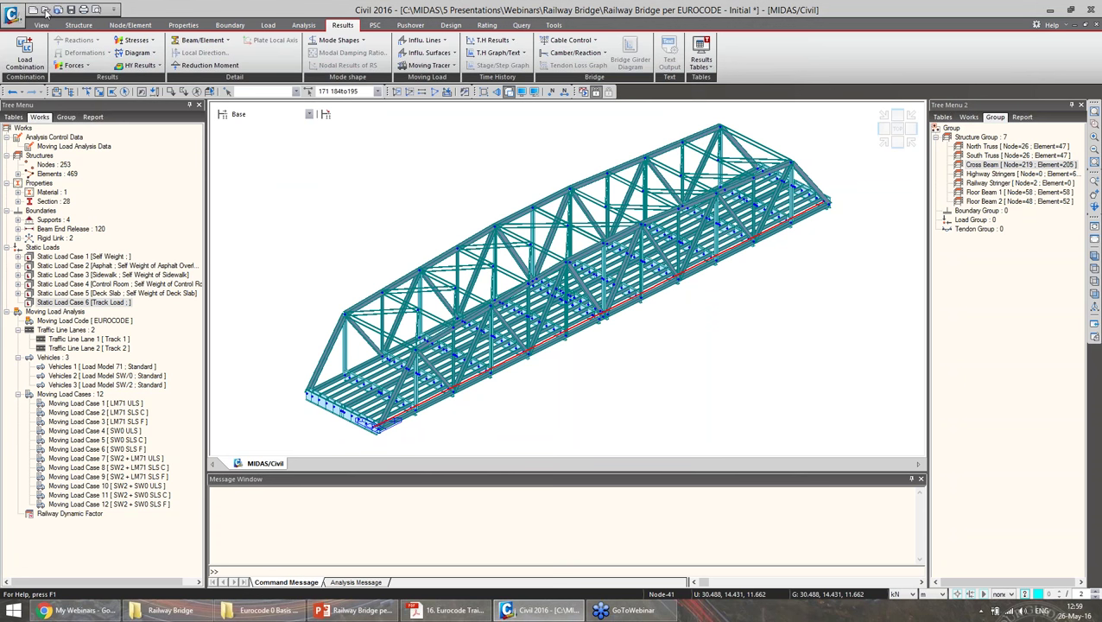
double_click(522, 259)
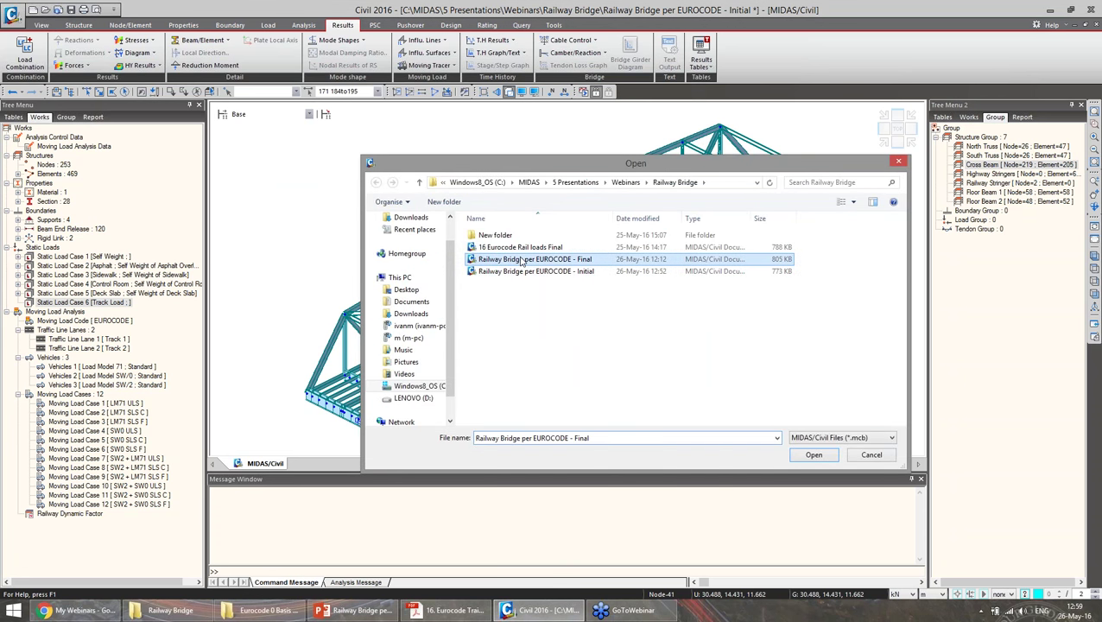
click(577, 331)
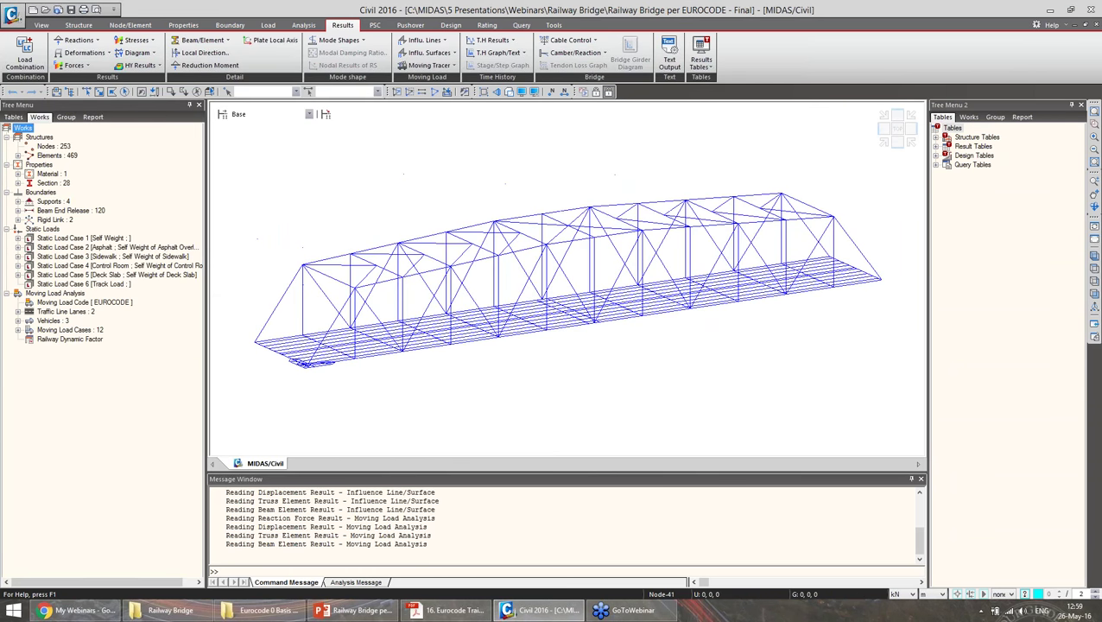
drag(198, 280, 163, 281)
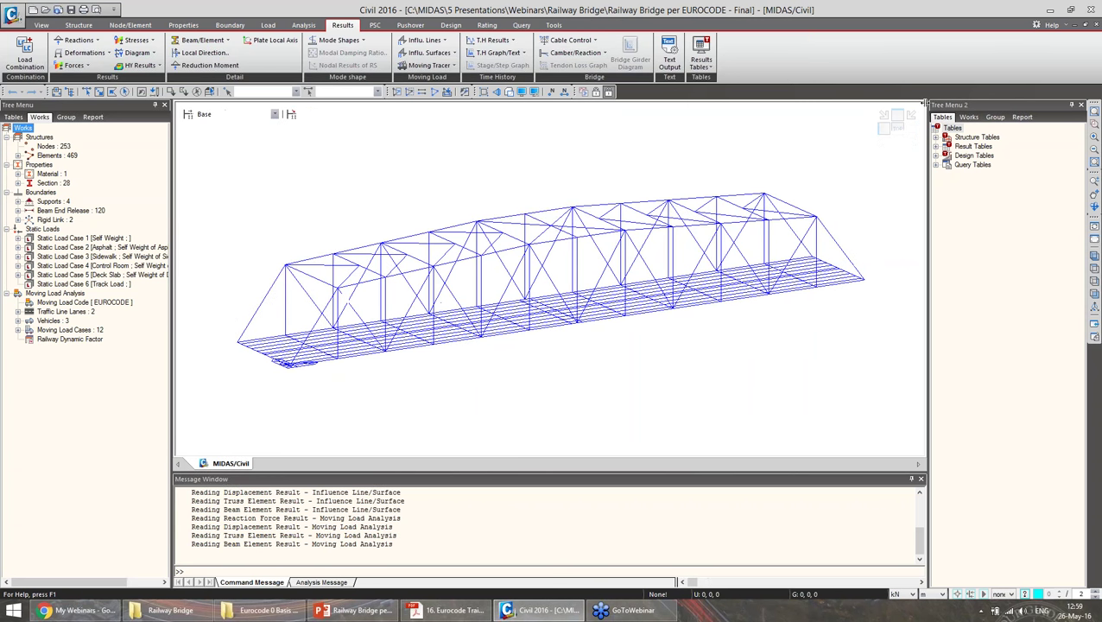
Display the truss force contour with a legend for ST: Self Weight on the bridge, with the members rendered as solids
click(881, 142)
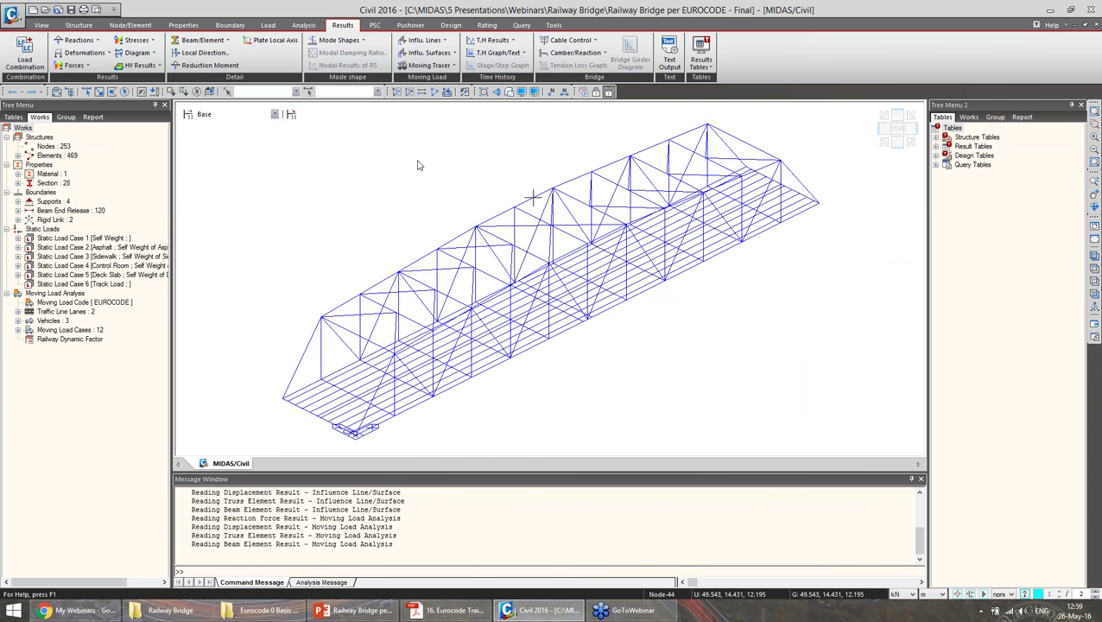
click(74, 66)
click(84, 80)
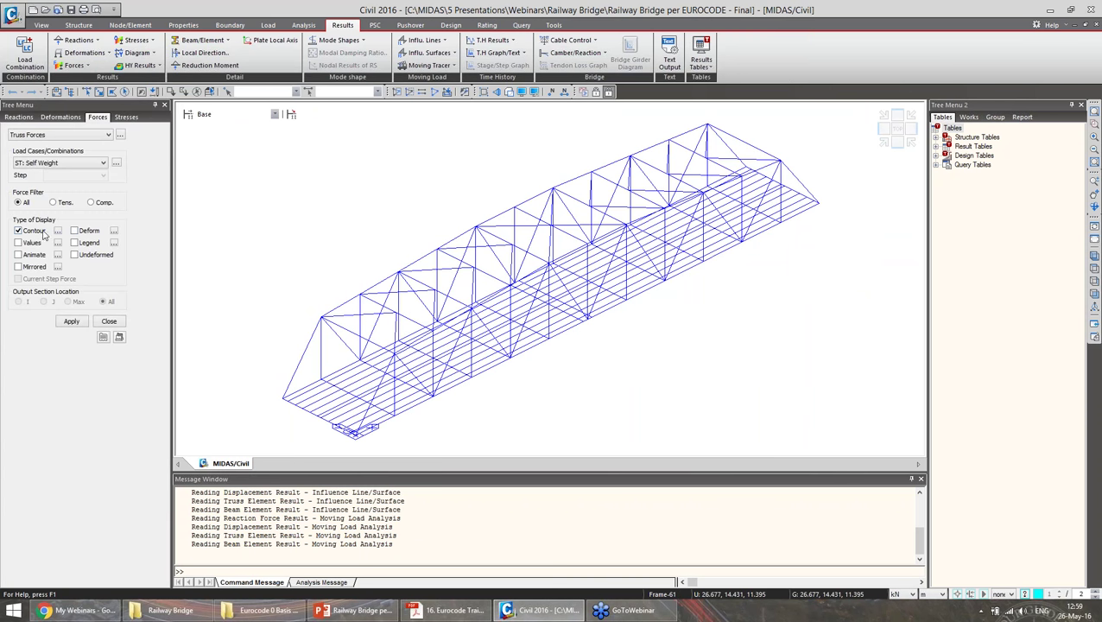
click(71, 323)
click(76, 243)
click(72, 321)
key(ctrl+h)
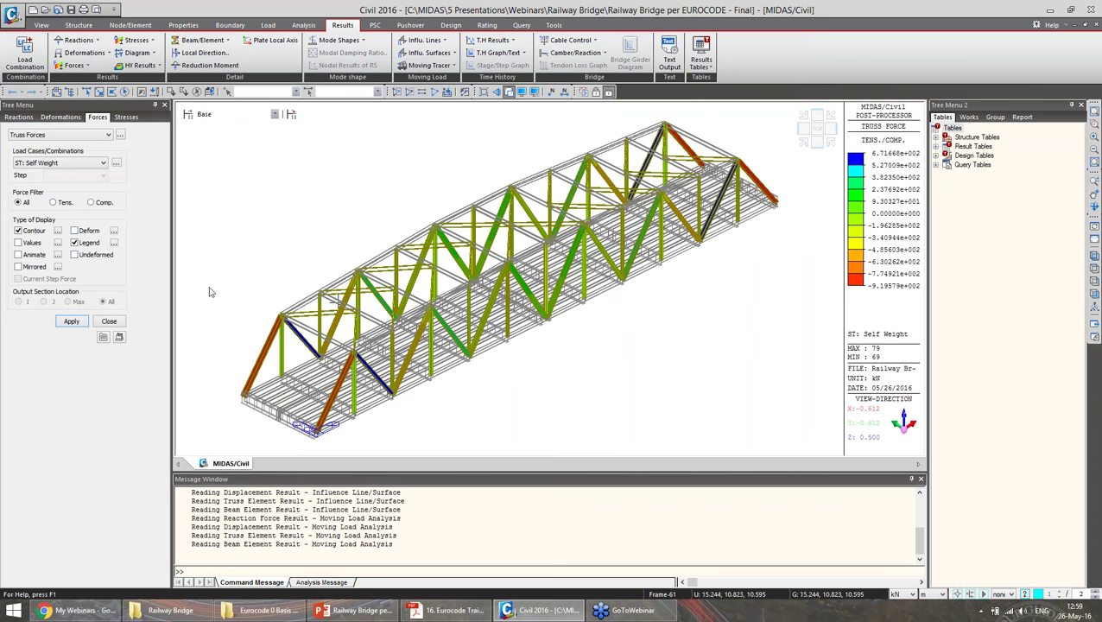
Display the truss force contour for the moving load case MVmax: LM71 ULS
click(43, 164)
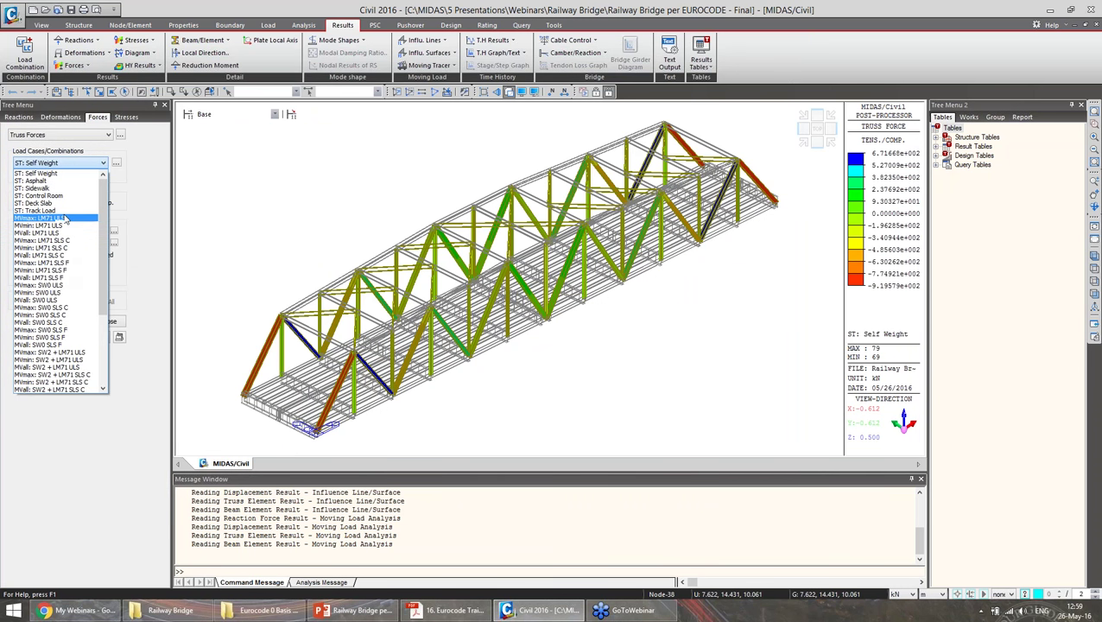
click(65, 217)
click(71, 321)
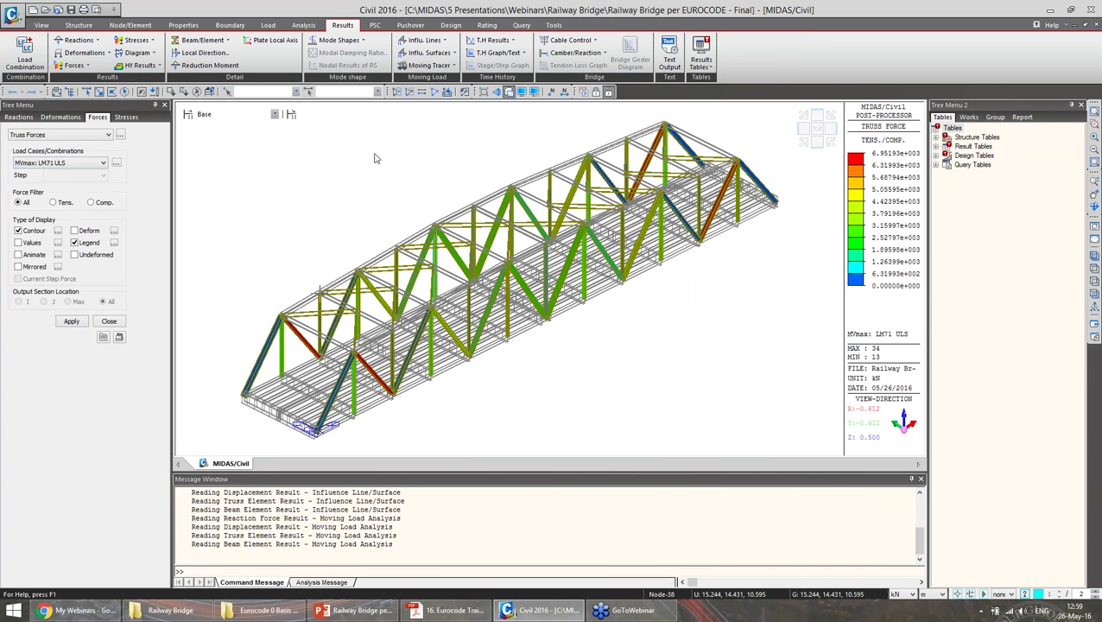
Plot the beam diagram of axial force Fx for MVmax: LM71 ULS with solid fill
right_click(241, 188)
mouse_move(296, 223)
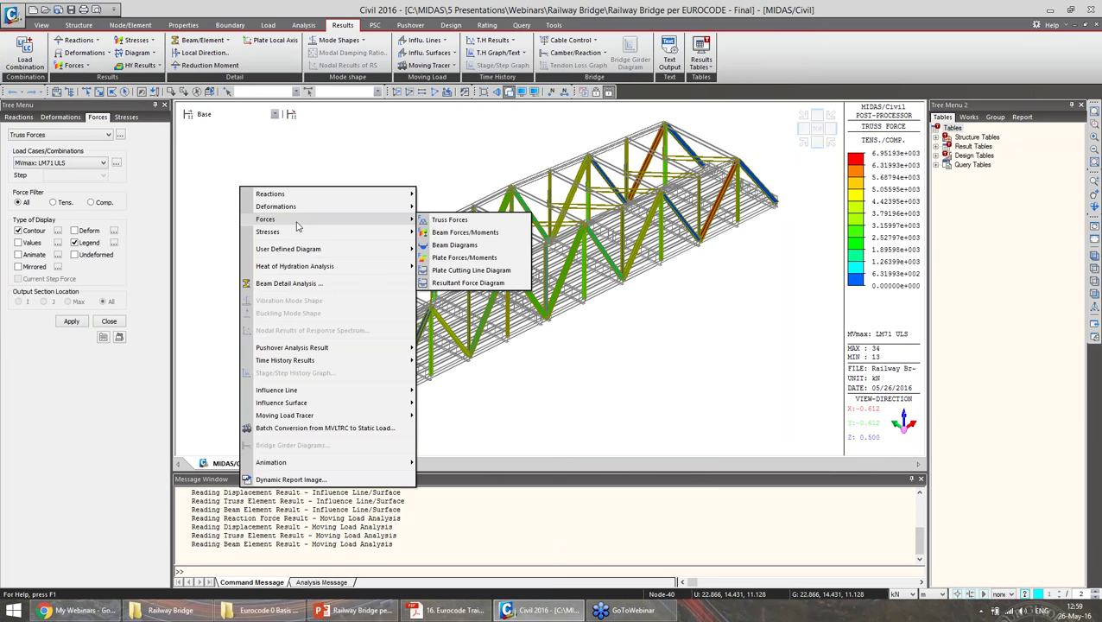
click(453, 248)
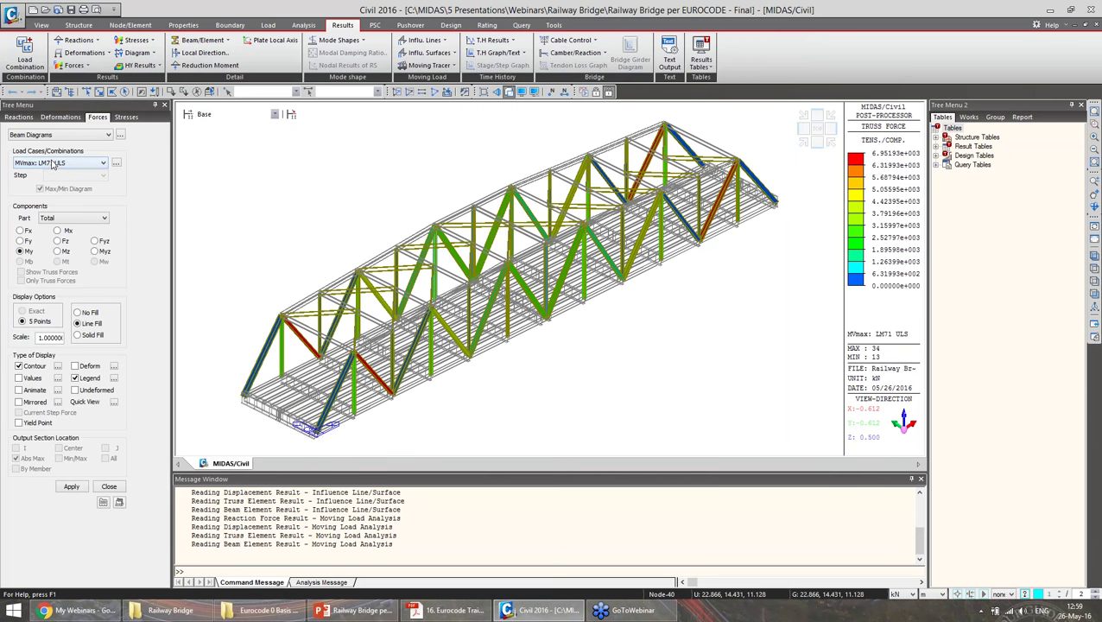
click(28, 231)
click(78, 334)
click(70, 486)
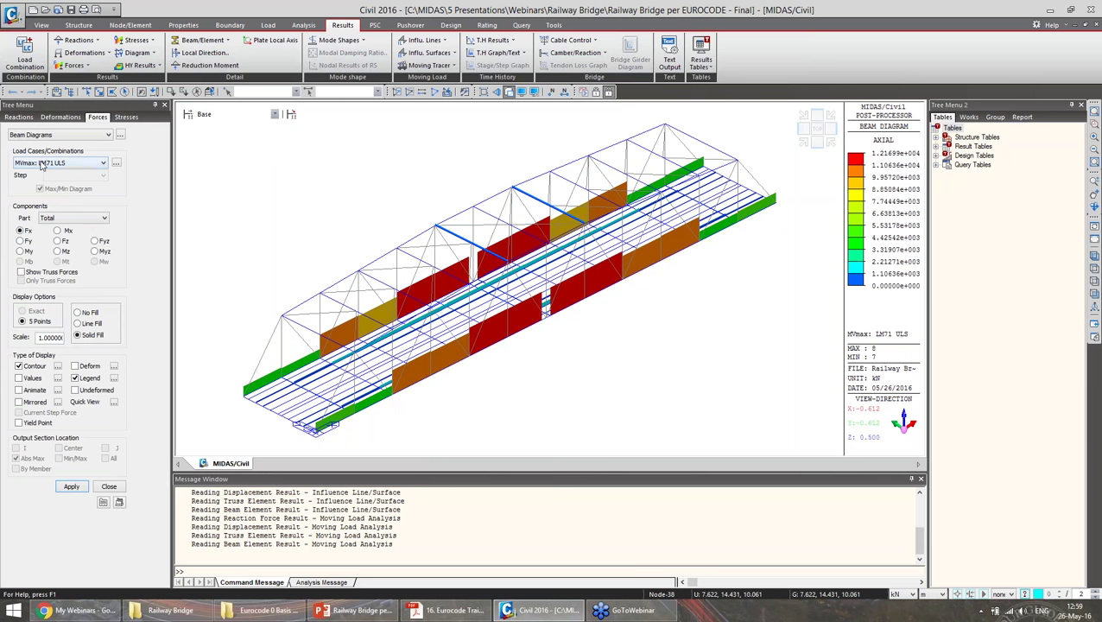
Plot the axial force beam diagram for the envelope case MVall: LM71 ULS
click(42, 164)
click(39, 187)
click(71, 487)
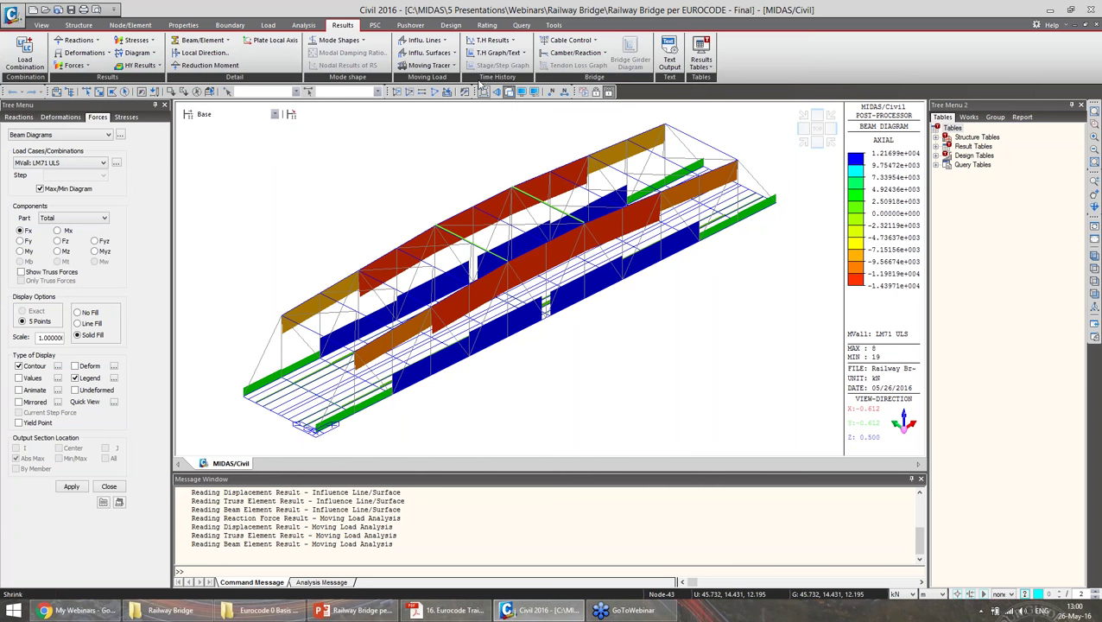
Run the moving load tracer for beam forces with MVmin: LM71 ULS, picking top chord element 61 as key element for Fx
click(429, 65)
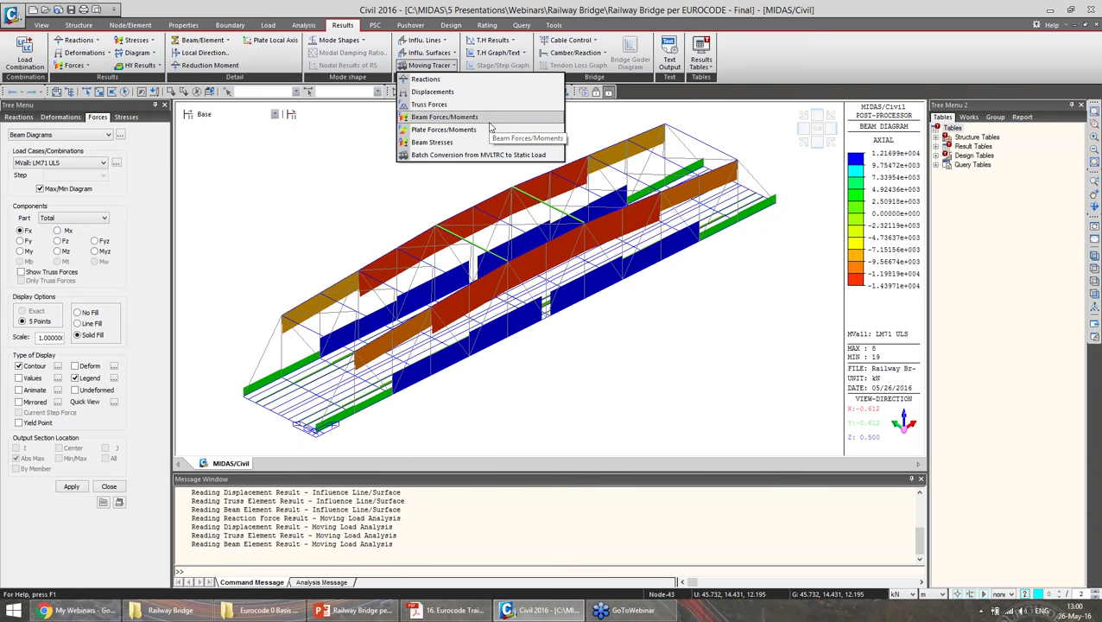
click(444, 117)
click(78, 162)
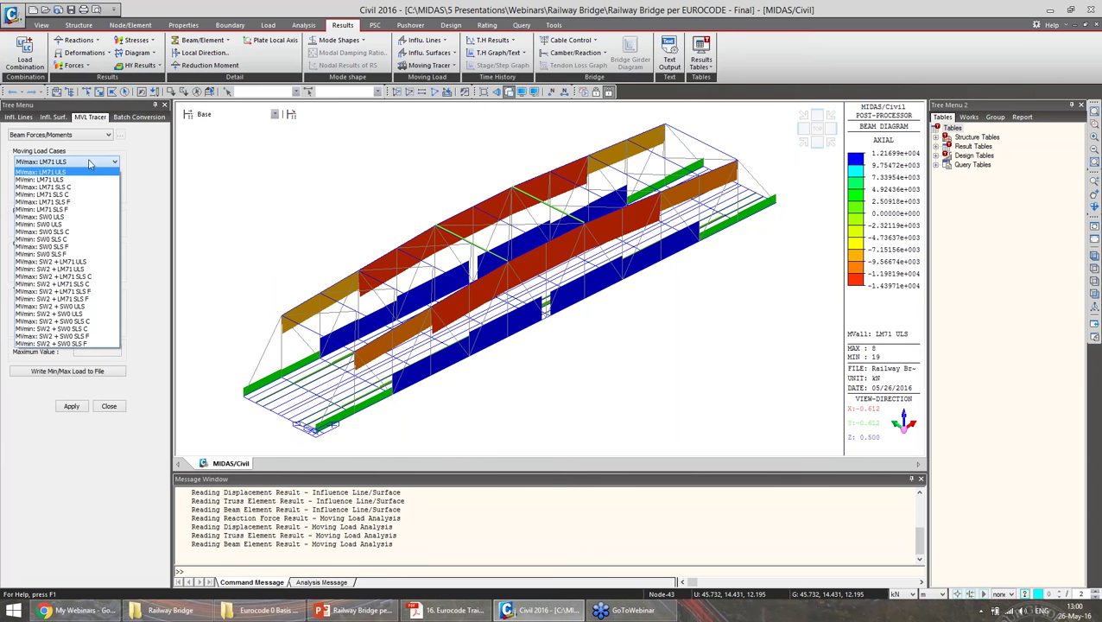
click(76, 179)
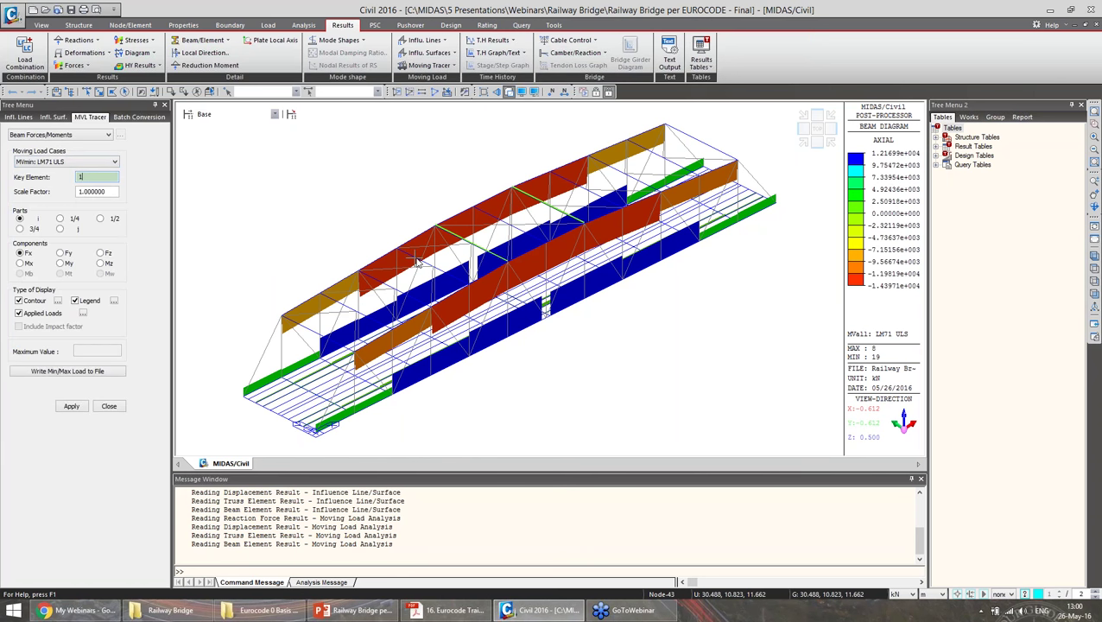
click(377, 260)
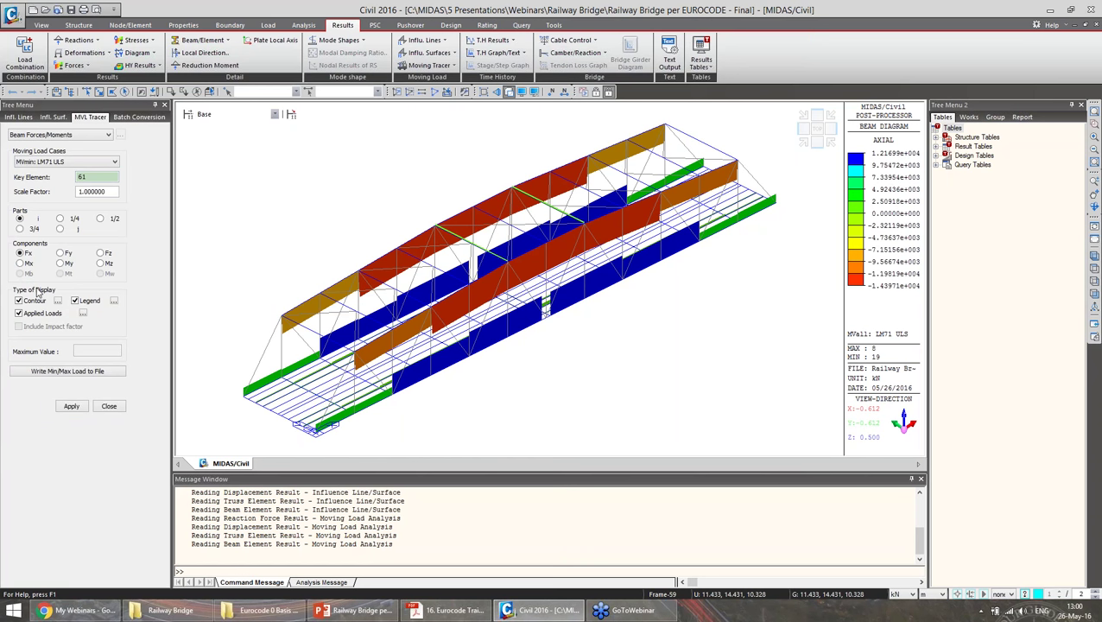
click(79, 408)
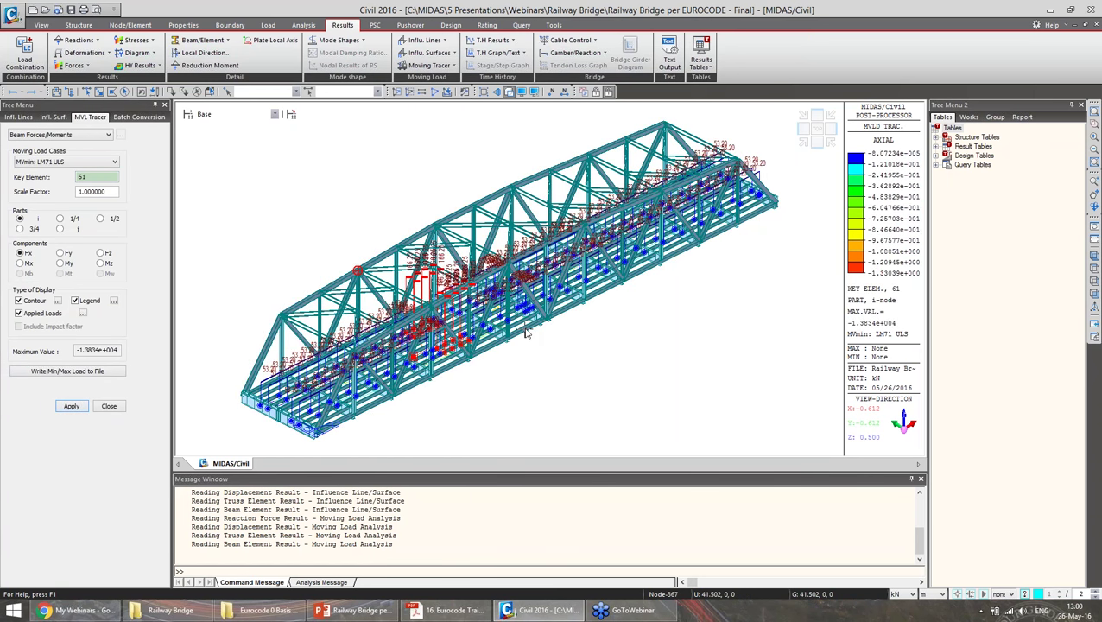
mouse_move(524, 333)
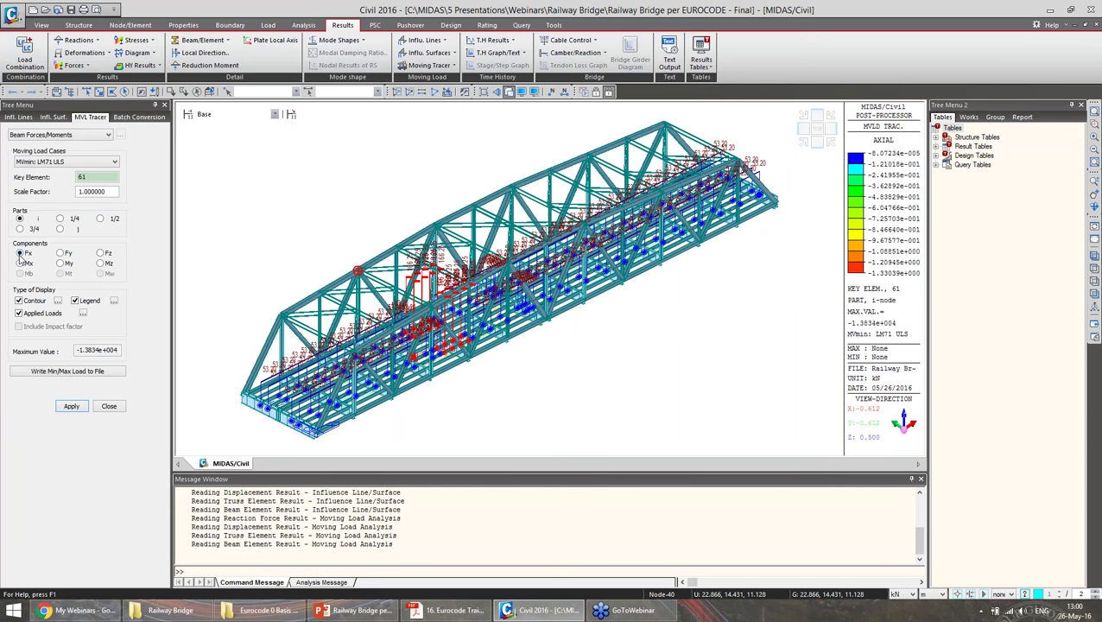
Trace the axial force in element 61 for MVmin: SW0 ULS and for MVmin: SW2 + LM71 ULS
click(69, 161)
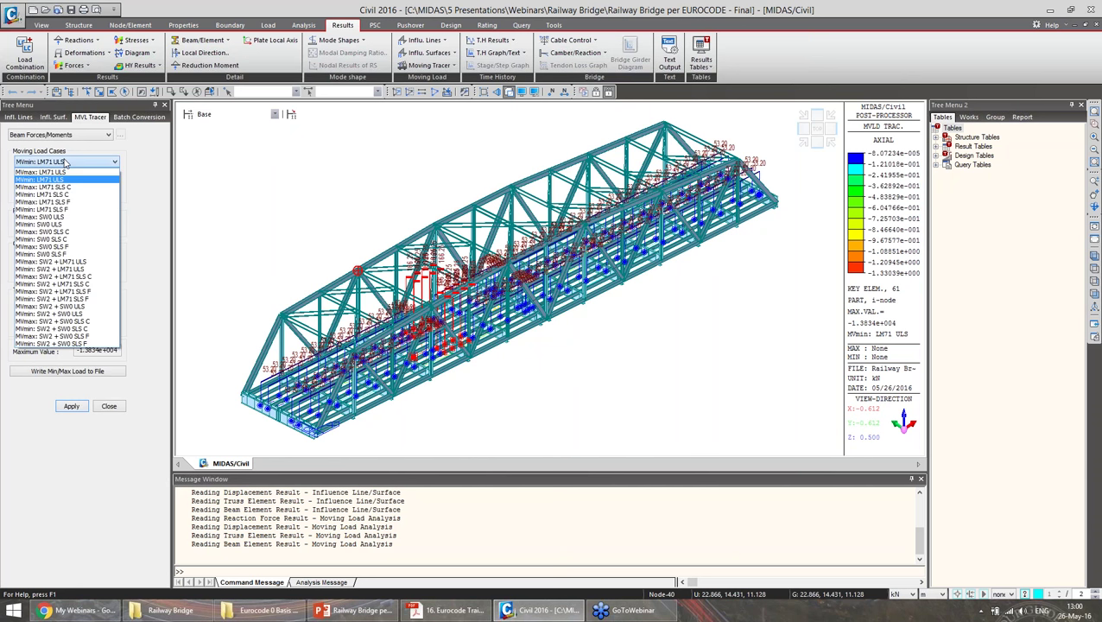
click(43, 224)
click(71, 406)
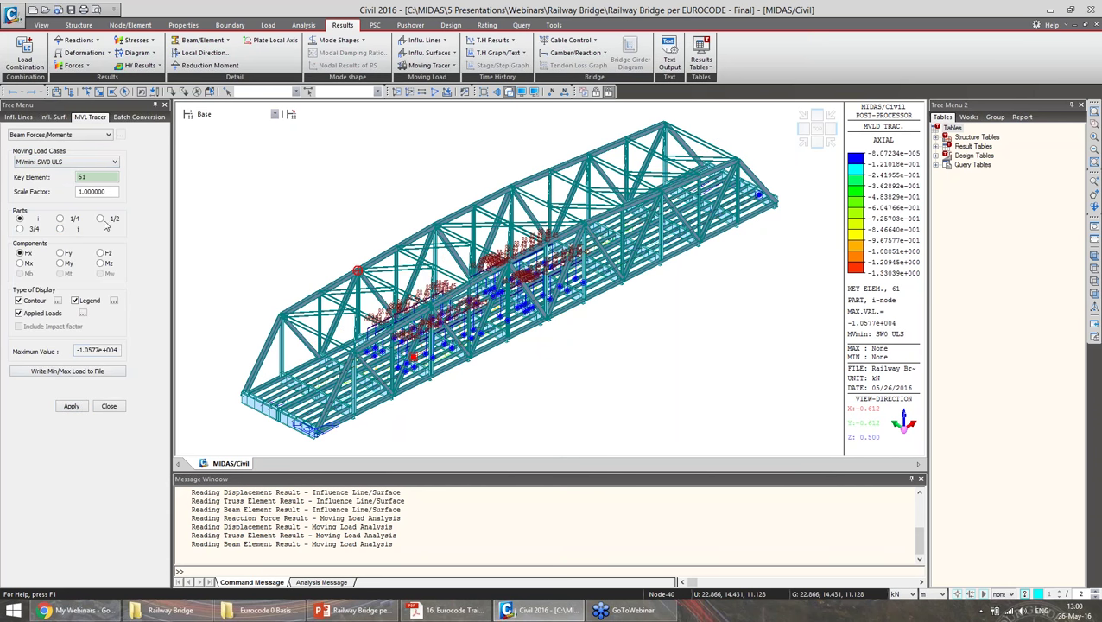
click(87, 164)
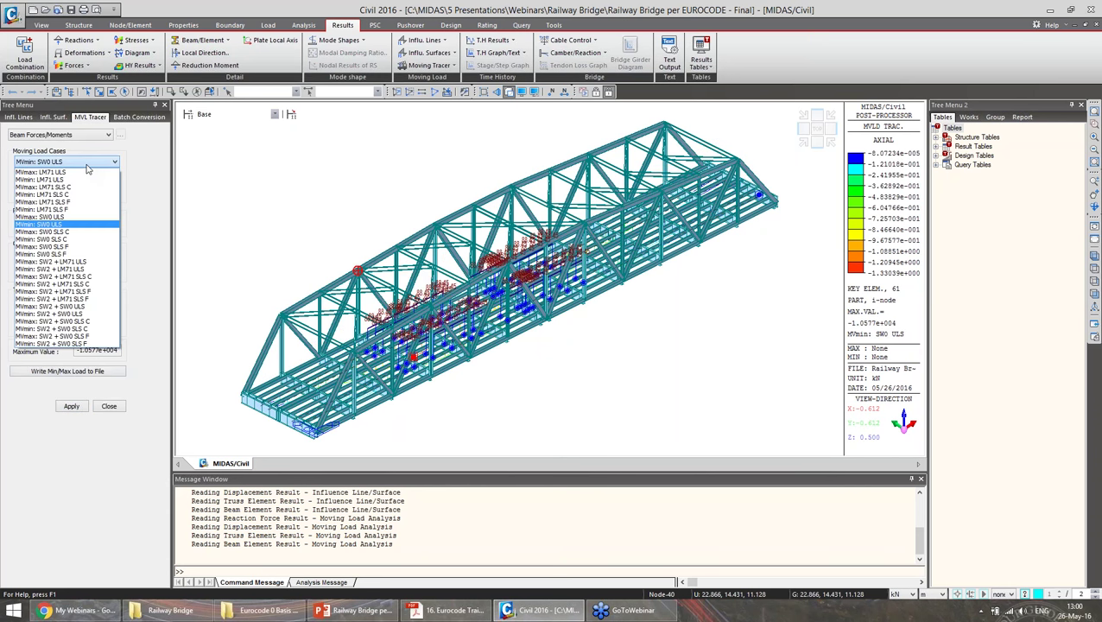
click(84, 269)
click(71, 406)
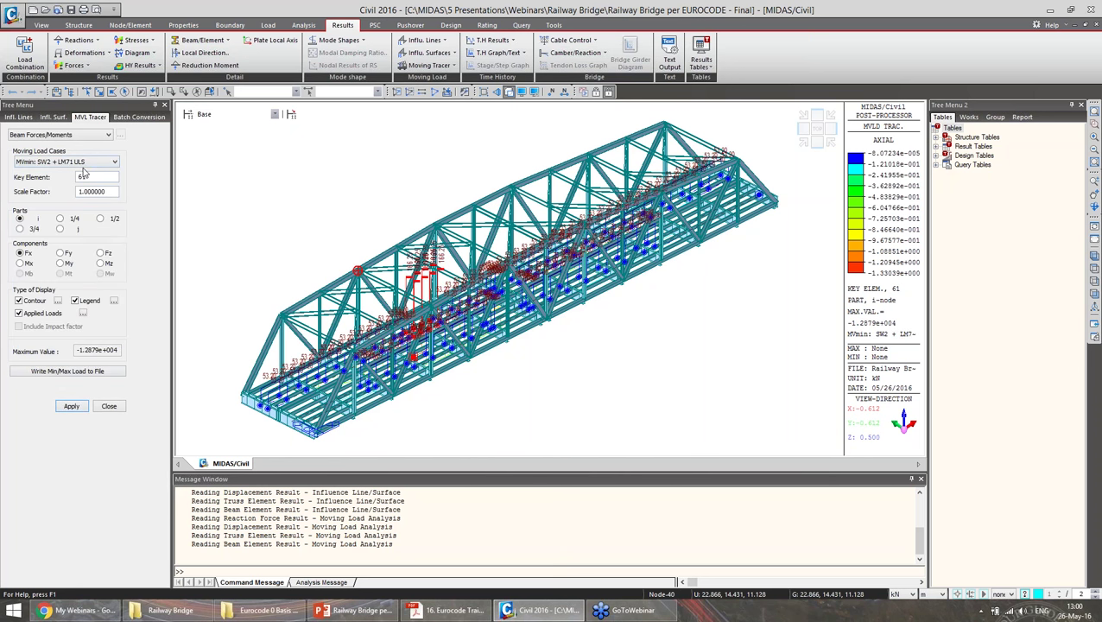
Trace the axial force in element 61 for the moving load case MVmin: SW2 + SW0 SLS C
click(84, 161)
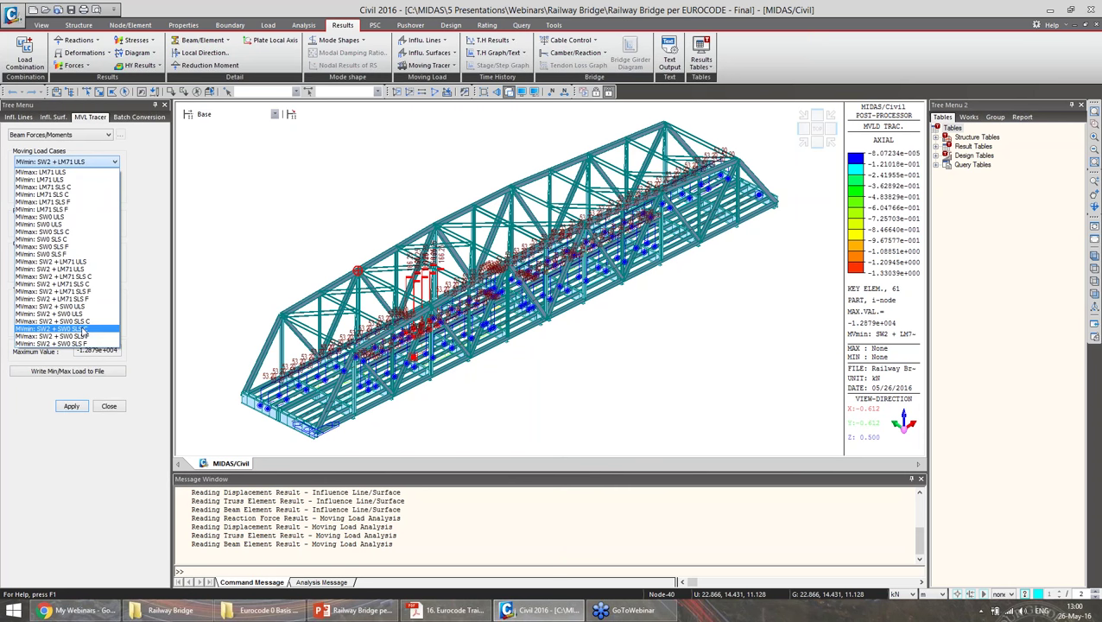
click(81, 329)
click(72, 407)
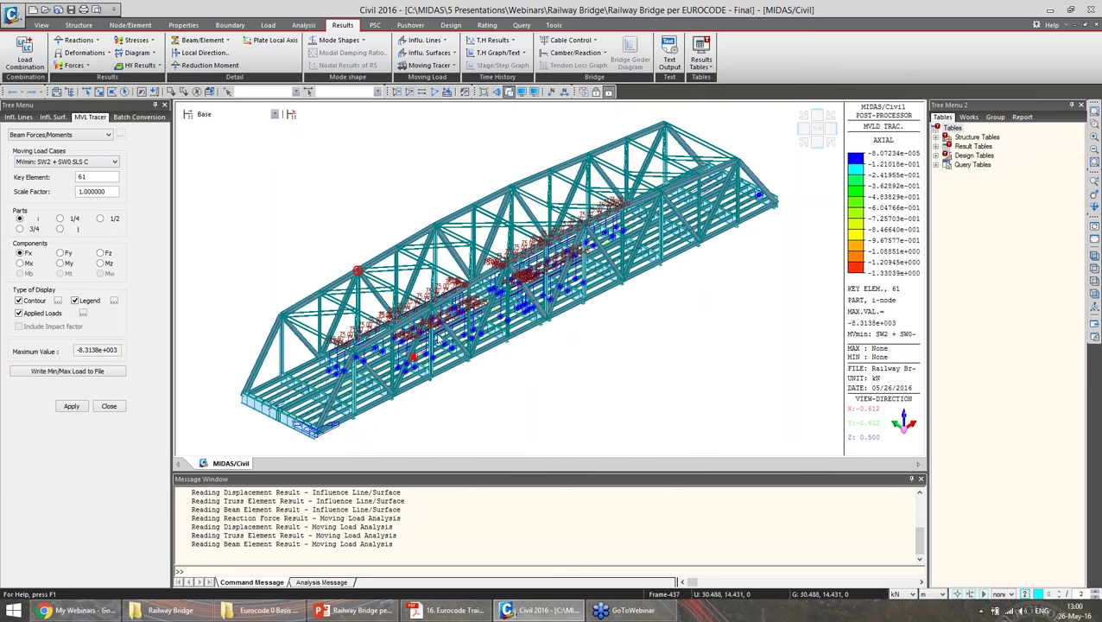
Switch to the Railway Bridge per EN1991 presentation in PowerPoint and show the closing Q&A slide
click(366, 611)
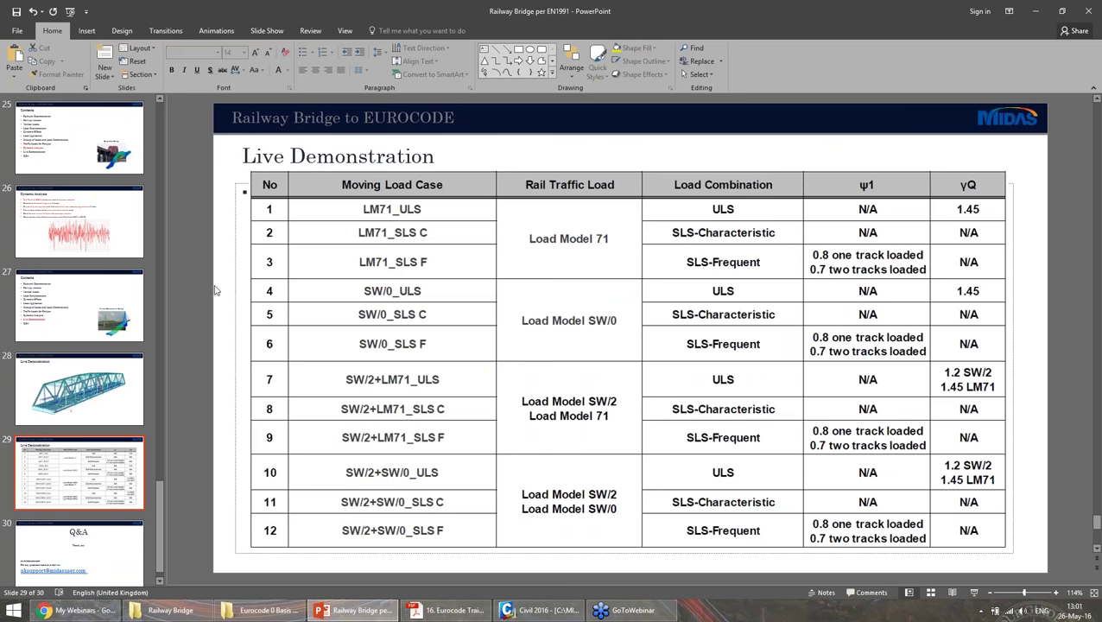
scroll(194, 302, down, 1)
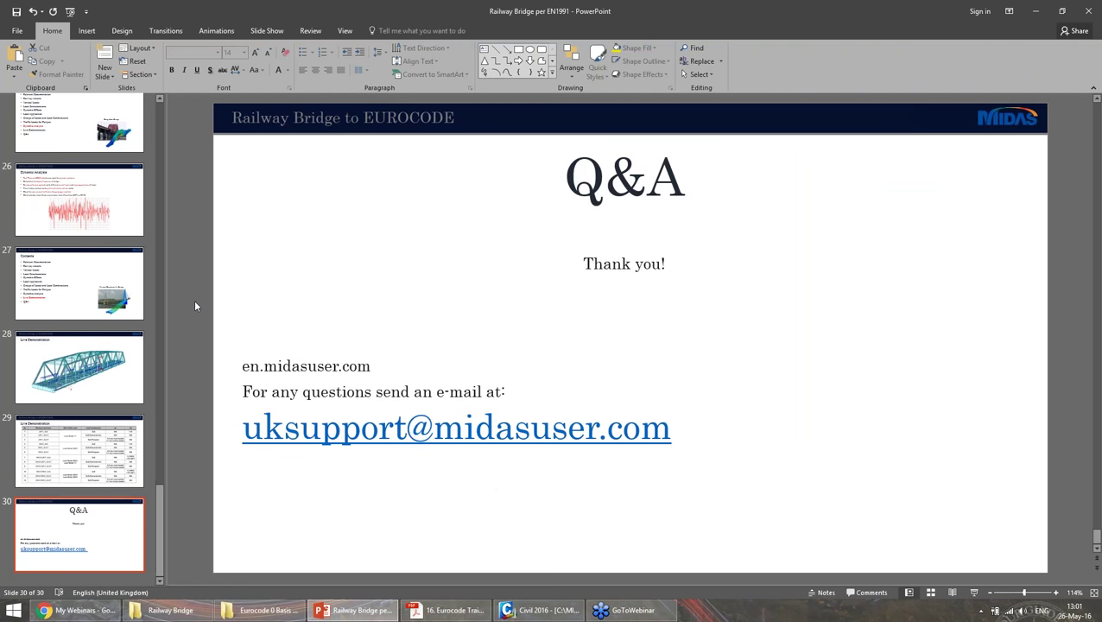